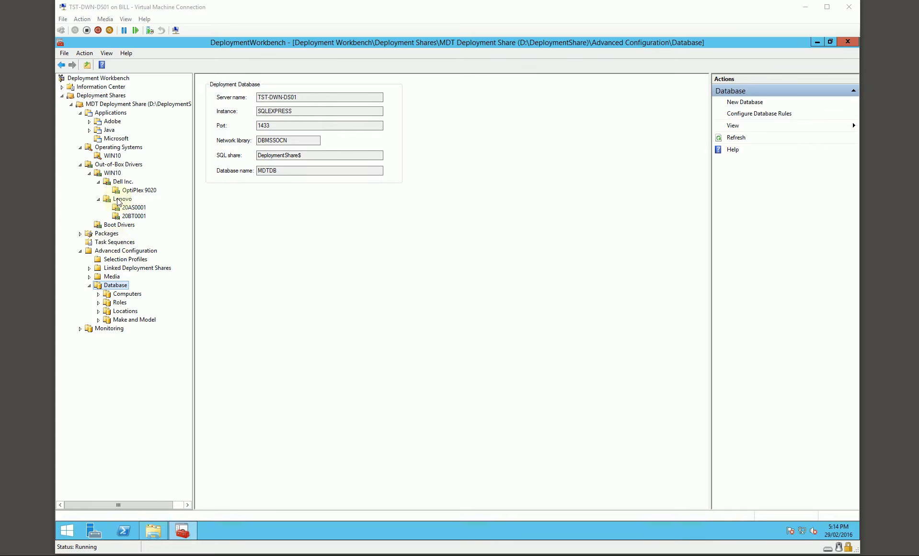
- Review the MDT deployment share's Windows PE settings for the x64 platform and its monitoring settings, and accept the properties
{"action": "right_click", "coordinate": [124, 106]}
{"action": "left_click", "coordinate": [152, 147]}
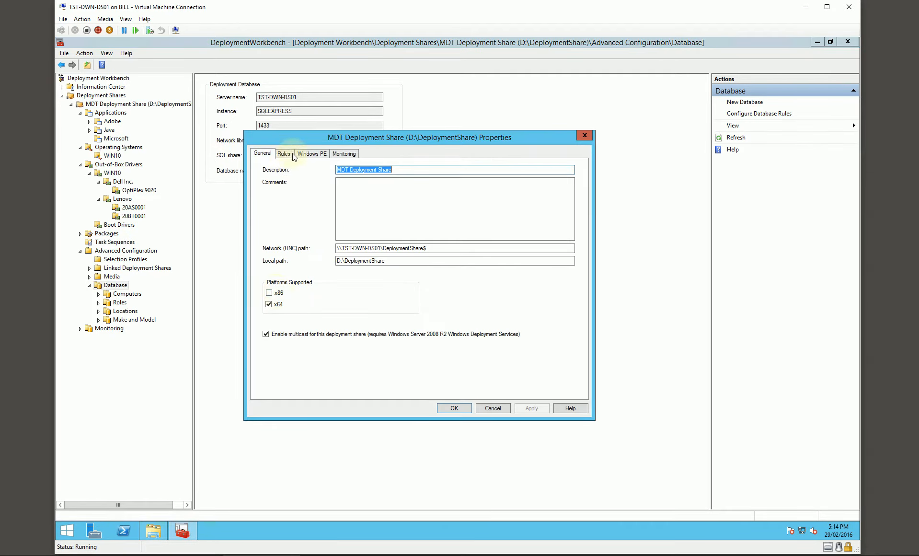
{"action": "left_click", "coordinate": [311, 154]}
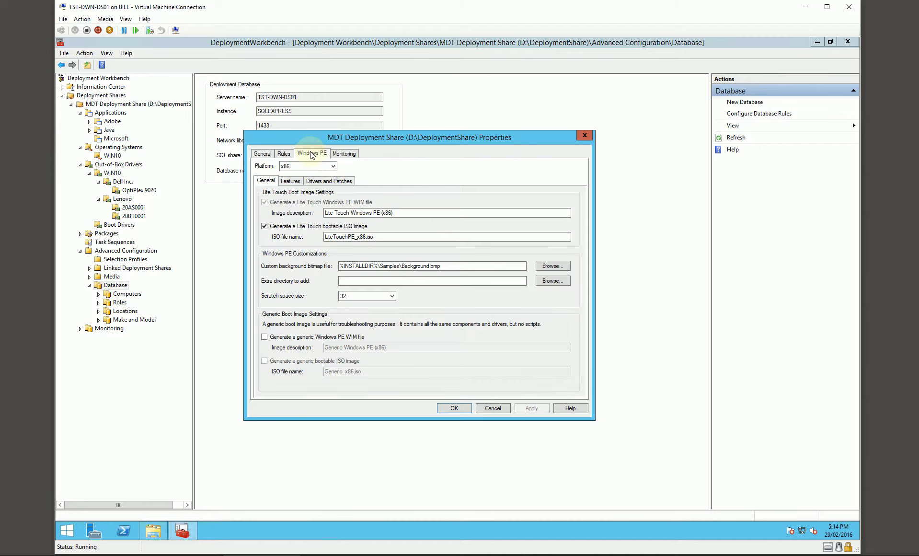
{"action": "left_click", "coordinate": [353, 154]}
{"action": "left_click", "coordinate": [312, 153]}
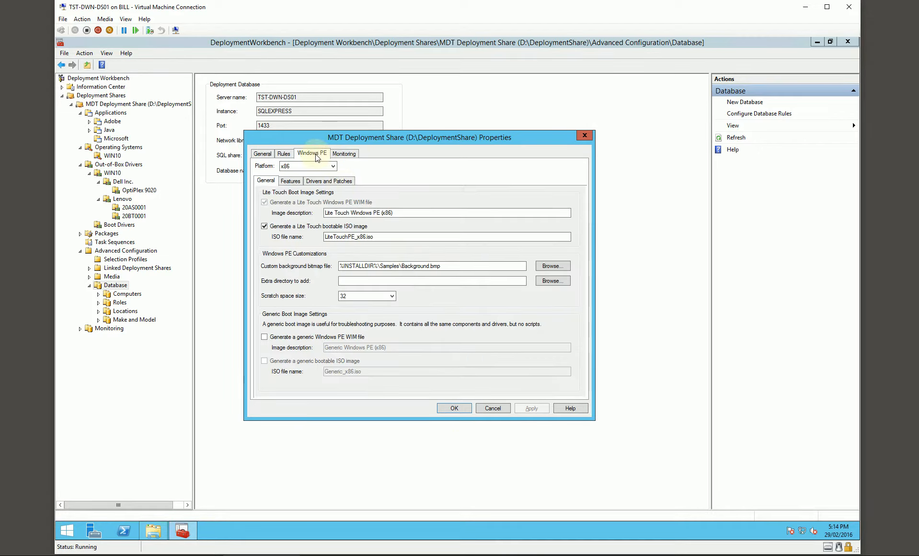
{"action": "left_click", "coordinate": [293, 168]}
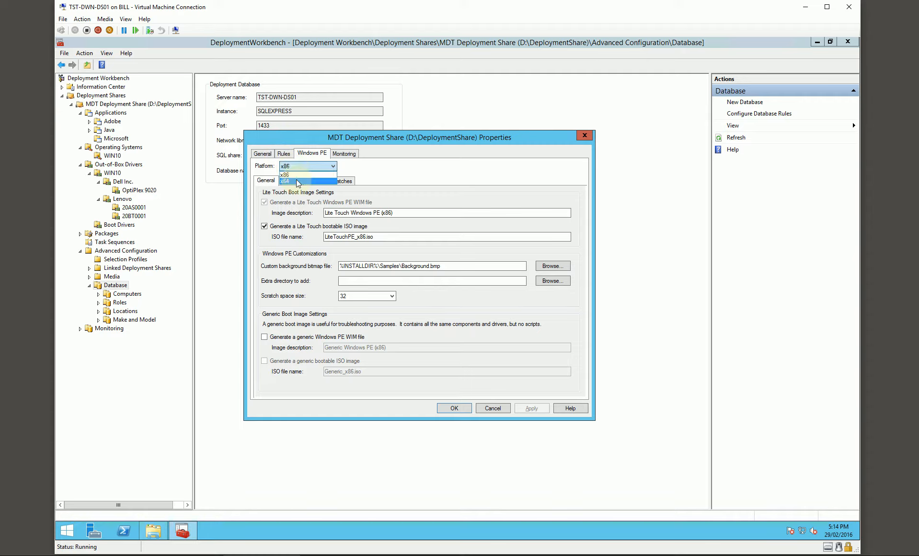
{"action": "left_click", "coordinate": [299, 181]}
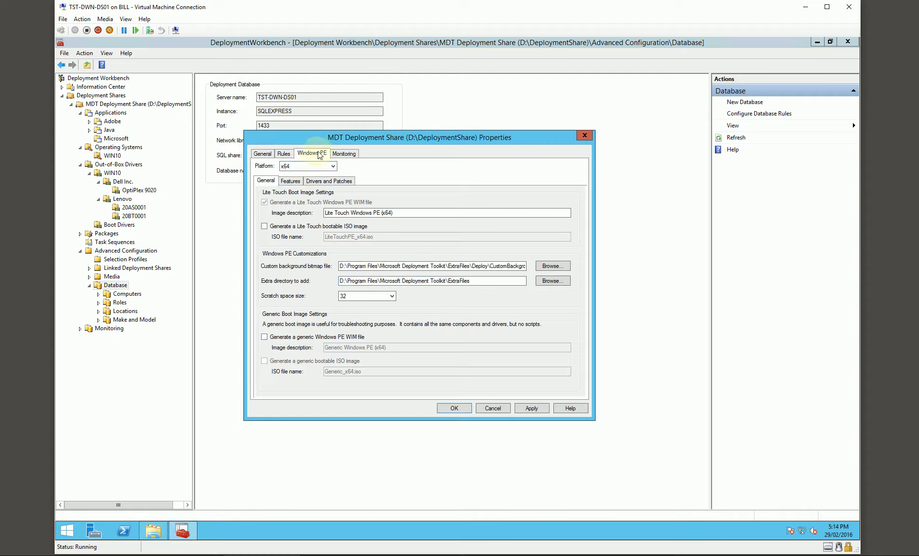
{"action": "left_click", "coordinate": [344, 154]}
{"action": "left_click", "coordinate": [454, 408]}
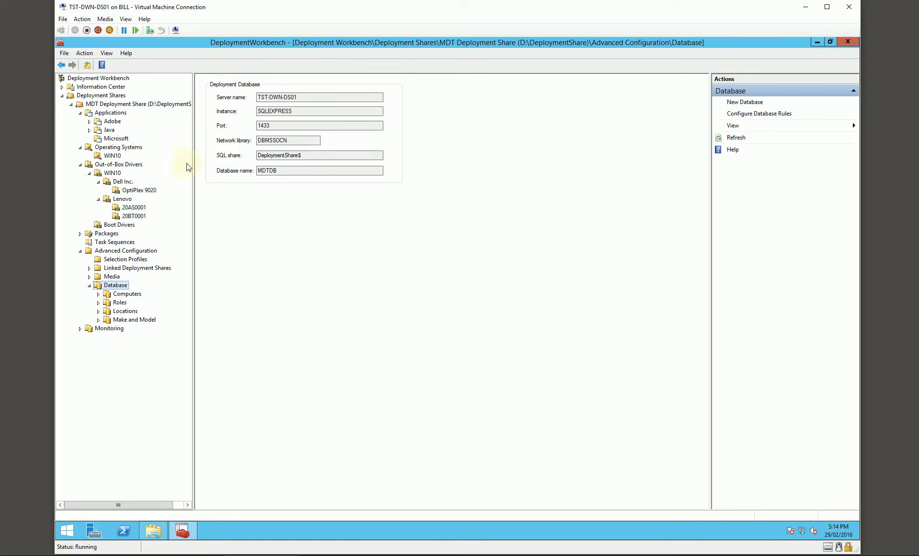
- Configure the deployment database rules with all computer, location, make/model and role queries enabled, and finish the wizard
{"action": "right_click", "coordinate": [120, 285]}
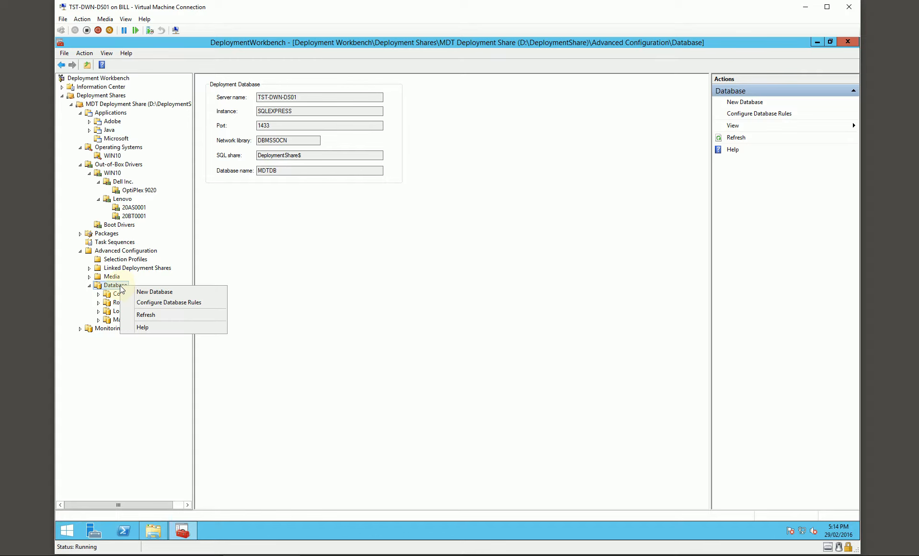
{"action": "left_click", "coordinate": [169, 303]}
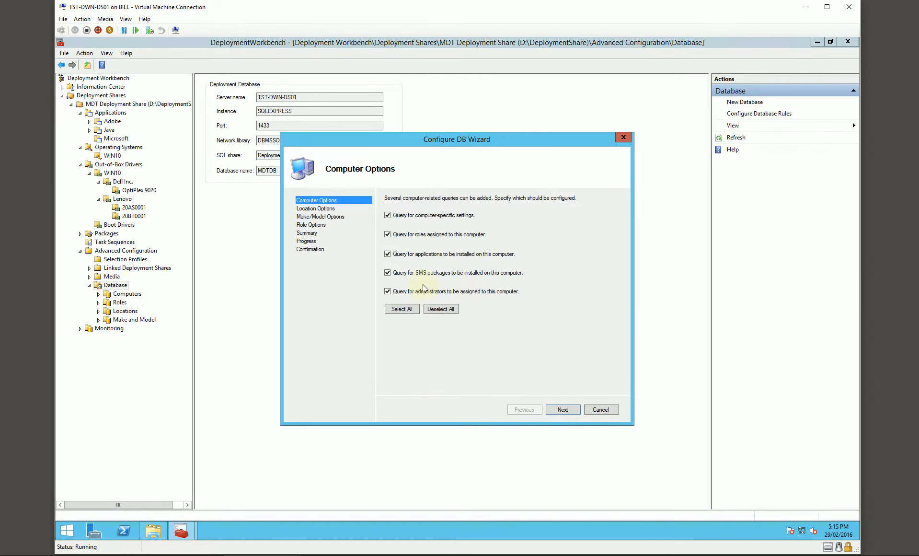
{"action": "left_click", "coordinate": [560, 410]}
{"action": "left_click", "coordinate": [560, 410]}
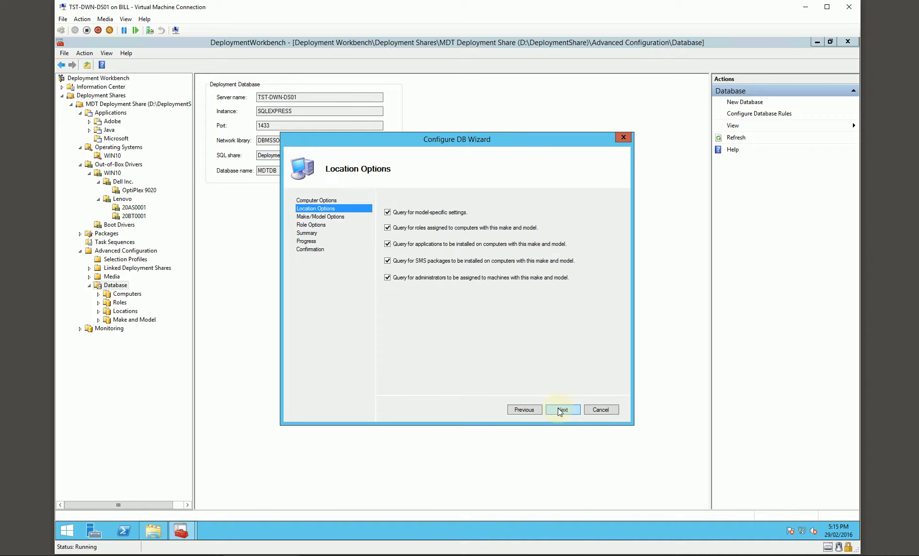
{"action": "left_click", "coordinate": [560, 410]}
{"action": "left_click", "coordinate": [560, 410]}
{"action": "left_click", "coordinate": [560, 410]}
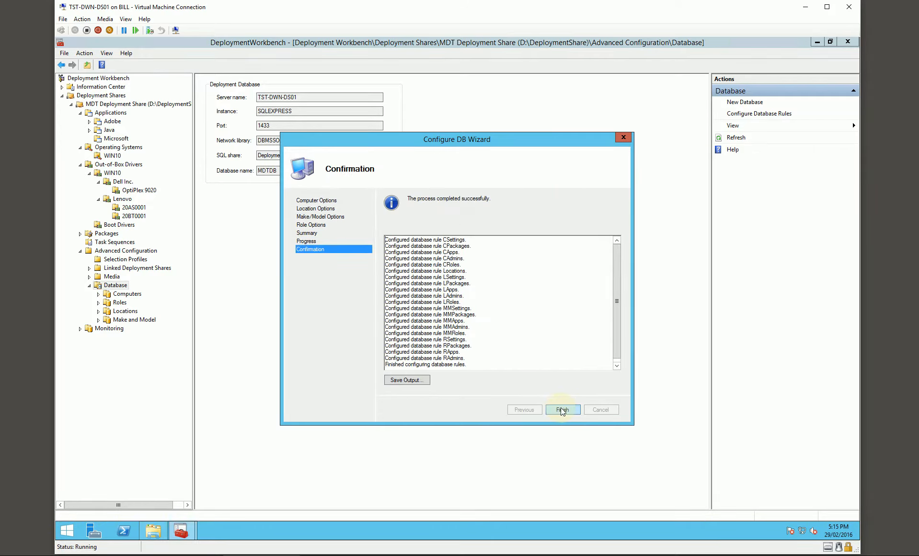
{"action": "left_click", "coordinate": [563, 411]}
- In the deployment share's rules, add DBID=%UserID% and a DBPwd entry referencing the UserPassword variable below Port=1433 in the CSettings section
{"action": "right_click", "coordinate": [114, 109]}
{"action": "left_click", "coordinate": [144, 146]}
{"action": "left_click", "coordinate": [284, 154]}
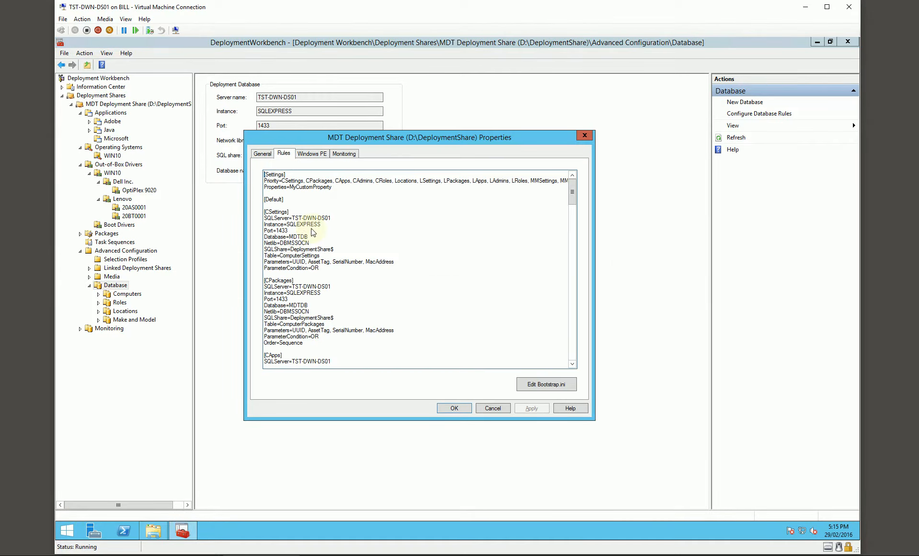
{"action": "left_click_drag", "start_coordinate": [265, 218], "coordinate": [323, 269]}
{"action": "left_click", "coordinate": [343, 280]}
{"action": "left_click", "coordinate": [320, 232]}
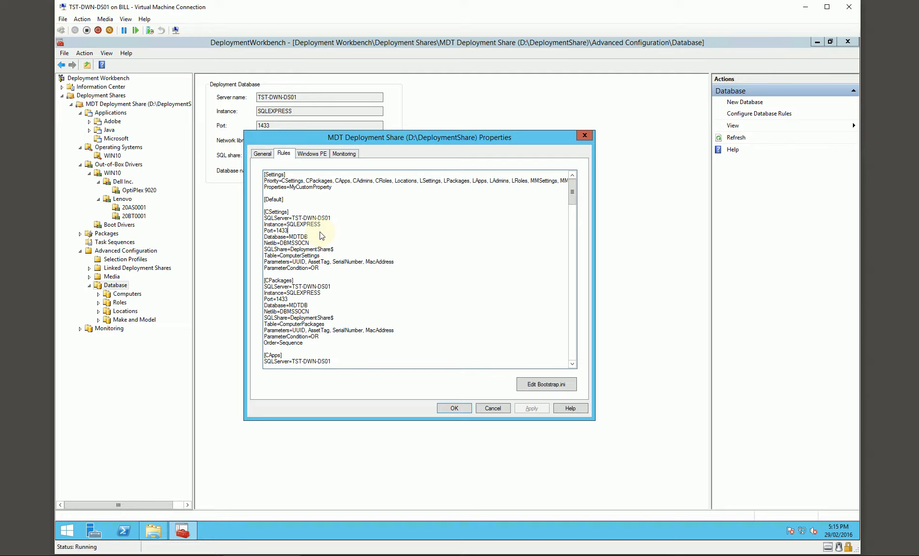
{"action": "key", "text": "Return"}
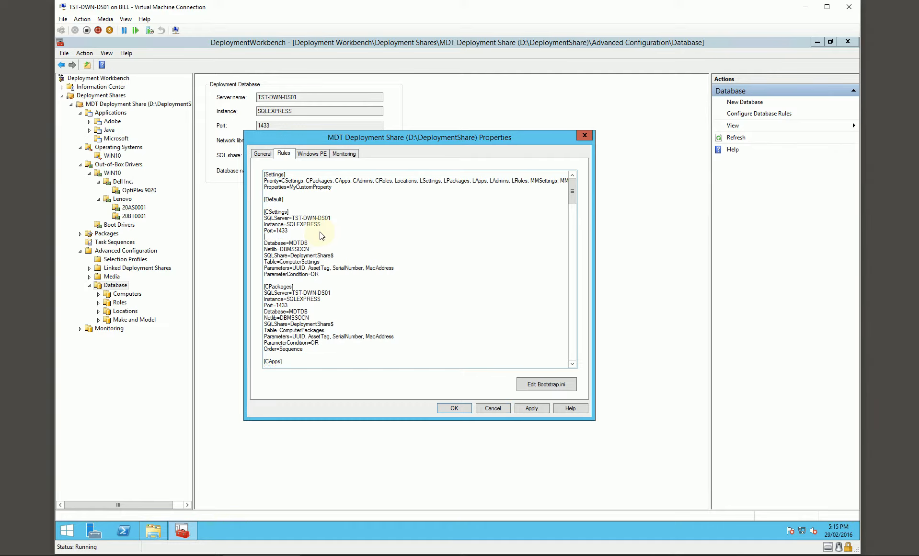
{"action": "type", "text": "DBID=%UserID%"}
{"action": "key", "text": "Return"}
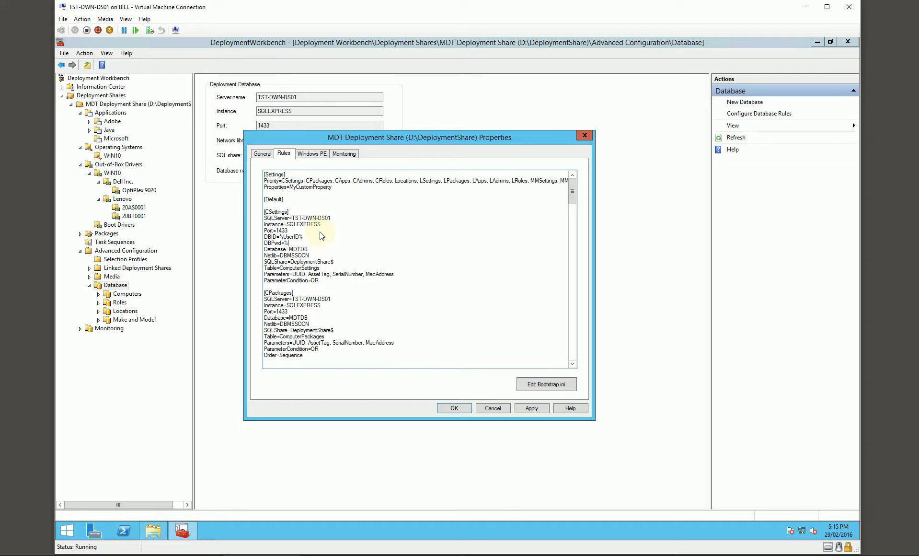
{"action": "type", "text": "DBPwd=%UserPassword%"}
{"action": "left_click", "coordinate": [283, 237]}
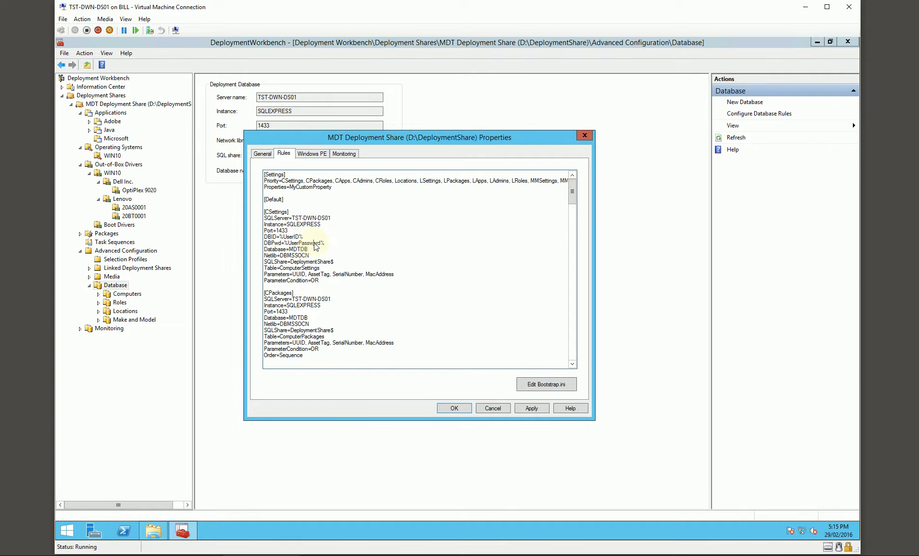
- Open Bootstrap.ini from the deployment share's rules and examine its UserID and EncodedUserPassword entries
{"action": "left_click", "coordinate": [541, 384]}
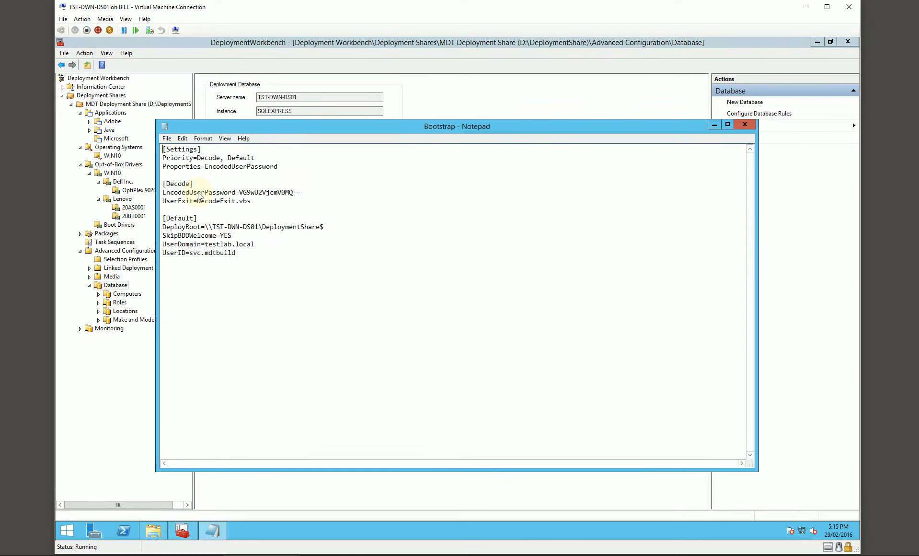
{"action": "left_click_drag", "start_coordinate": [265, 125], "coordinate": [243, 163]}
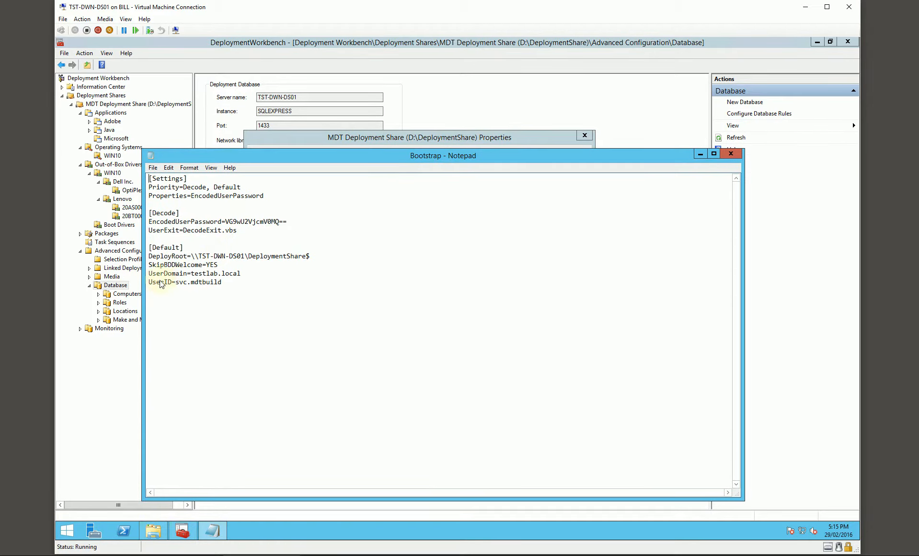
{"action": "left_click_drag", "start_coordinate": [177, 282], "coordinate": [226, 291]}
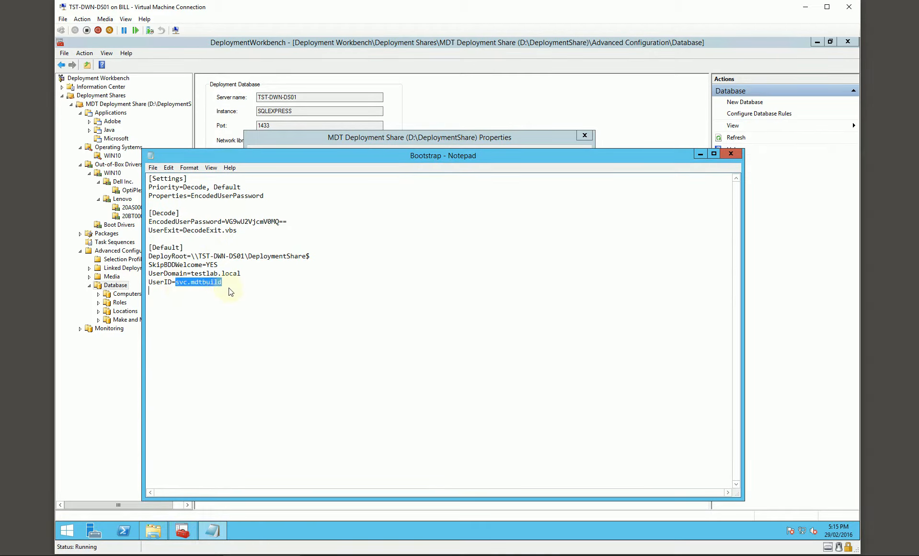
{"action": "left_click_drag", "start_coordinate": [176, 221], "coordinate": [221, 221]}
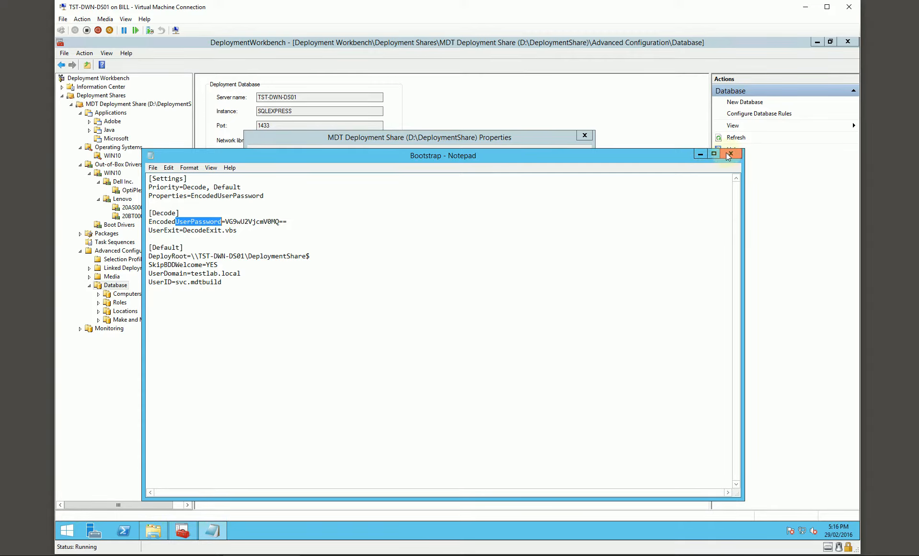
{"action": "left_click_drag", "start_coordinate": [631, 156], "coordinate": [620, 120]}
{"action": "left_click_drag", "start_coordinate": [214, 245], "coordinate": [169, 243]}
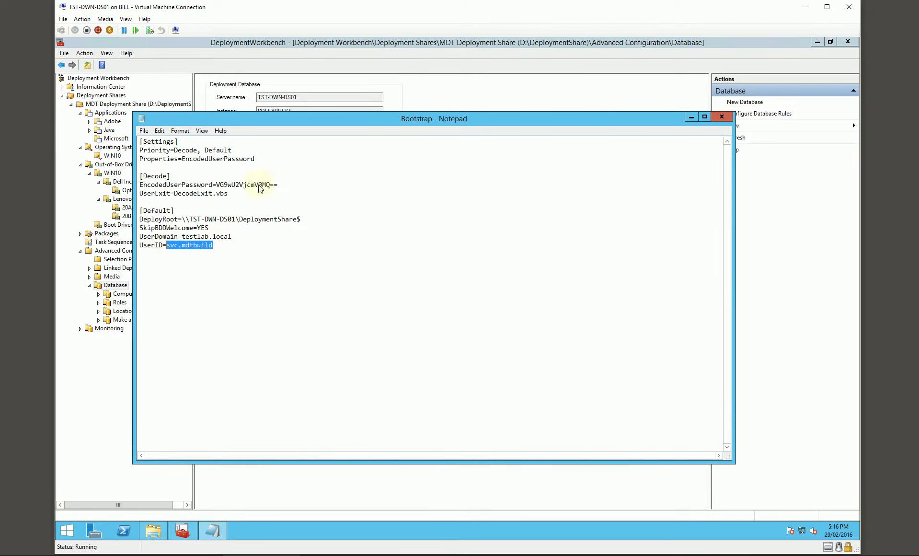
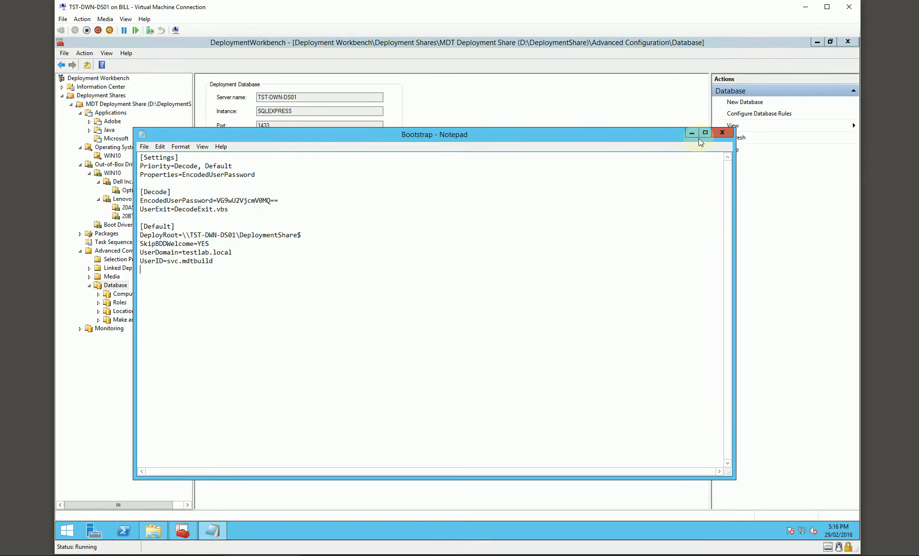
- Close Bootstrap.ini and copy the CSettings DBID and DBPwd lines below Port=1433 in CPackages, CApps and all remaining database sections
{"action": "left_click", "coordinate": [722, 134]}
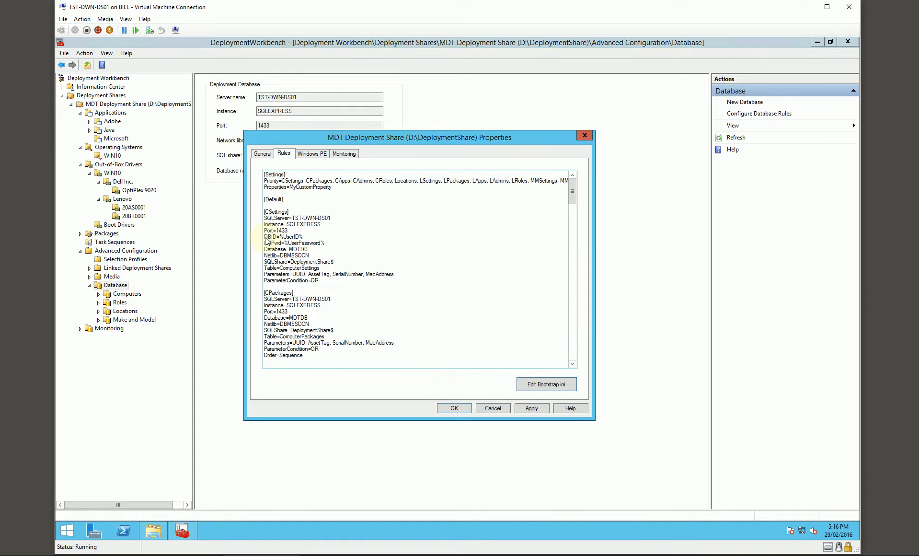
{"action": "left_click_drag", "start_coordinate": [265, 238], "coordinate": [265, 248]}
{"action": "key", "text": "ctrl+c"}
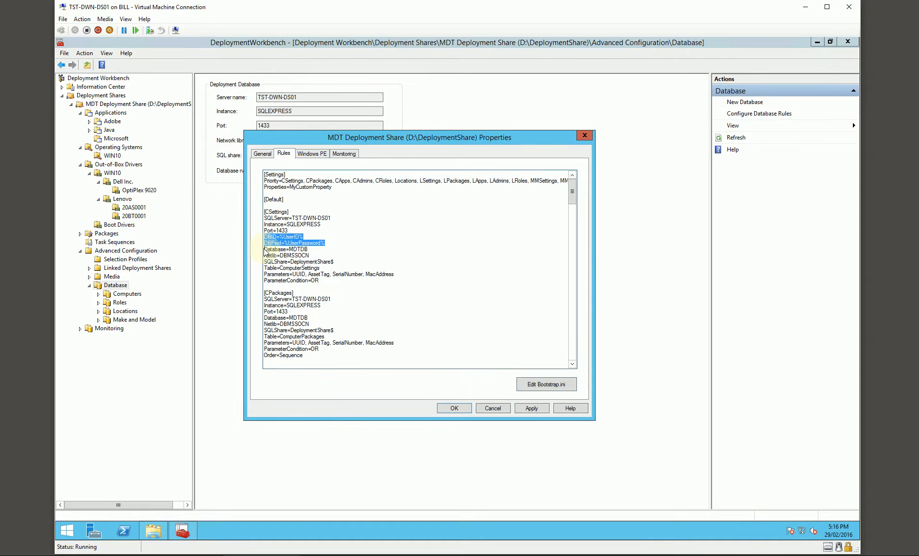
{"action": "left_click", "coordinate": [266, 321]}
{"action": "key", "text": "ctrl+v"}
{"action": "scroll", "coordinate": [286, 318], "scroll_direction": "down", "scroll_amount": 5}
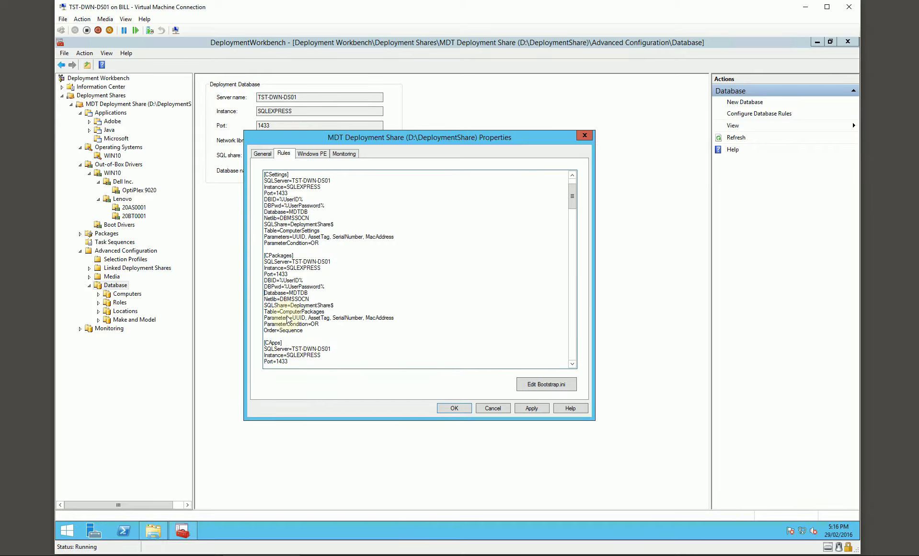
{"action": "left_click", "coordinate": [264, 311]}
{"action": "key", "text": "ctrl+v"}
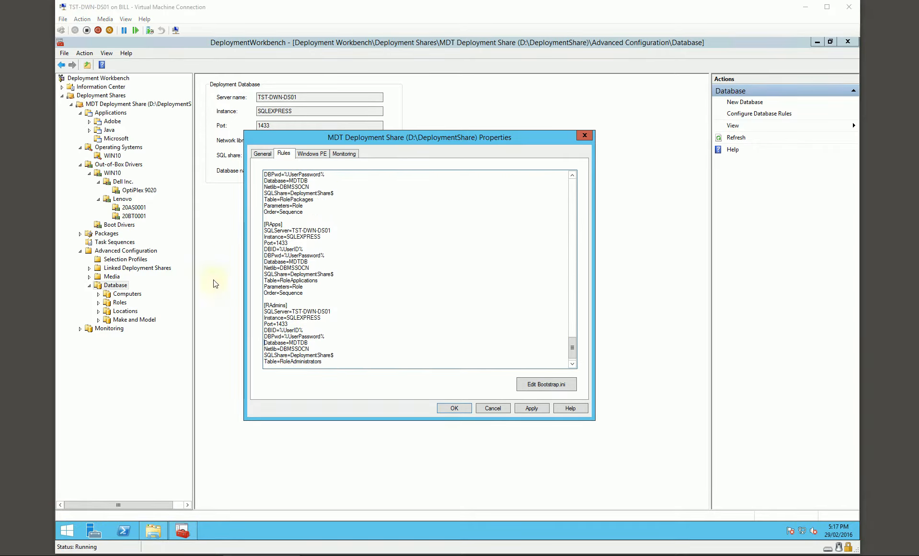
{"action": "left_click", "coordinate": [283, 330]}
{"action": "left_click", "coordinate": [274, 336]}
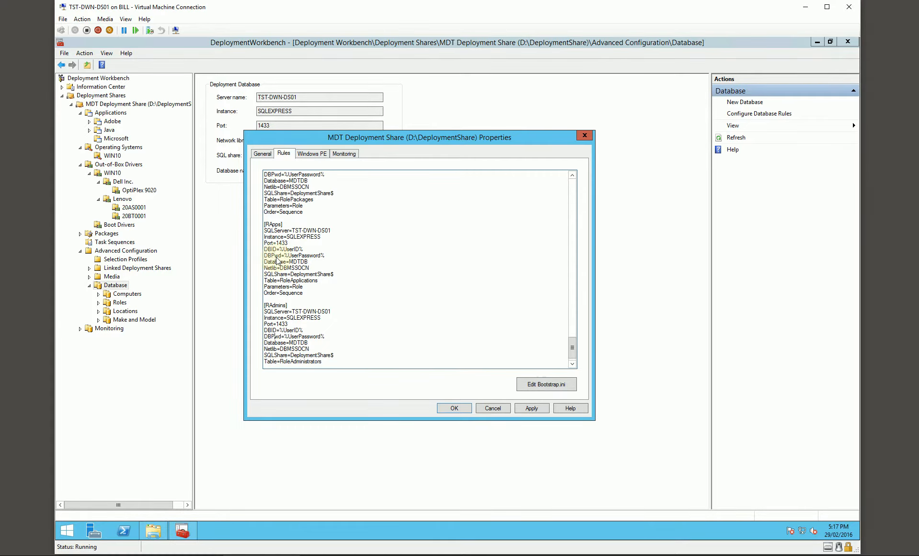
- Check the DBID and DBPwd lines throughout the rules sections and accept the deployment share properties
{"action": "scroll", "coordinate": [287, 264], "scroll_direction": "up", "scroll_amount": 10}
{"action": "scroll", "coordinate": [288, 268], "scroll_direction": "up", "scroll_amount": 20}
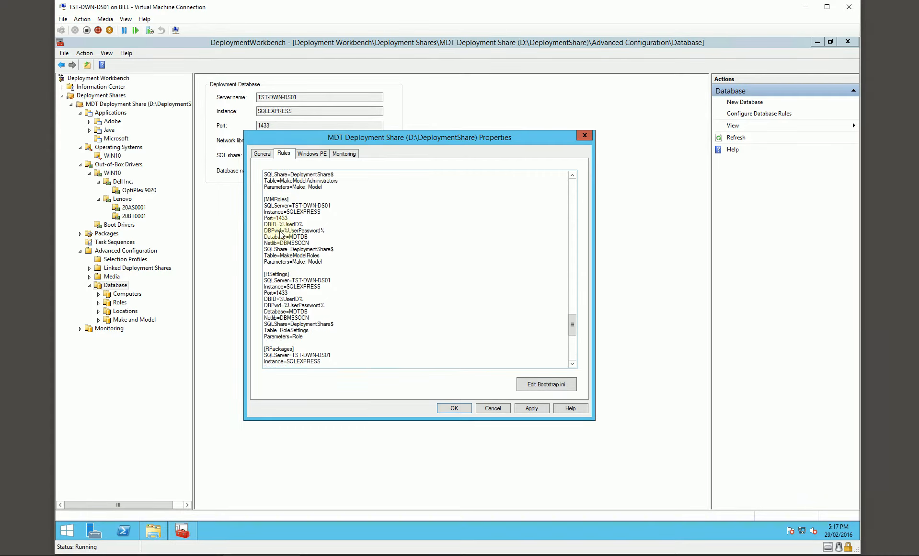
{"action": "scroll", "coordinate": [291, 247], "scroll_direction": "up", "scroll_amount": 20}
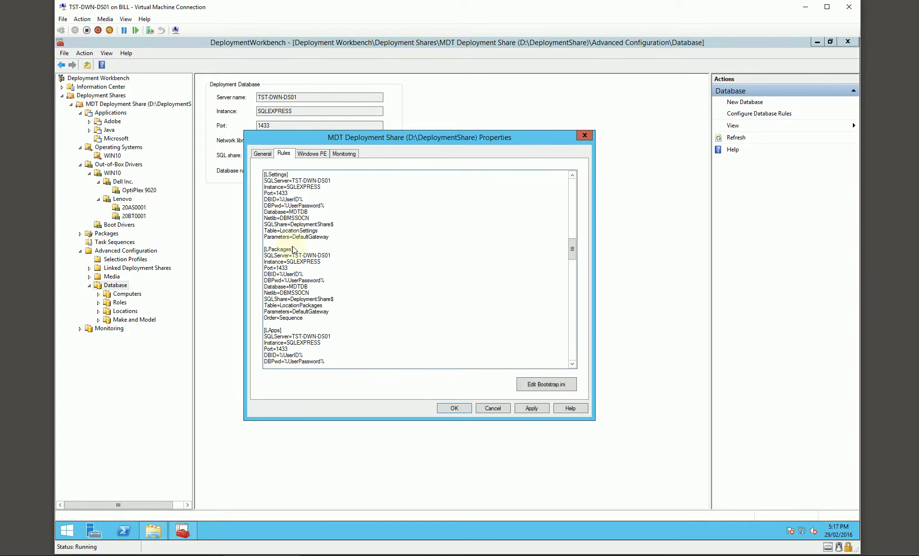
{"action": "scroll", "coordinate": [301, 254], "scroll_direction": "up", "scroll_amount": 8}
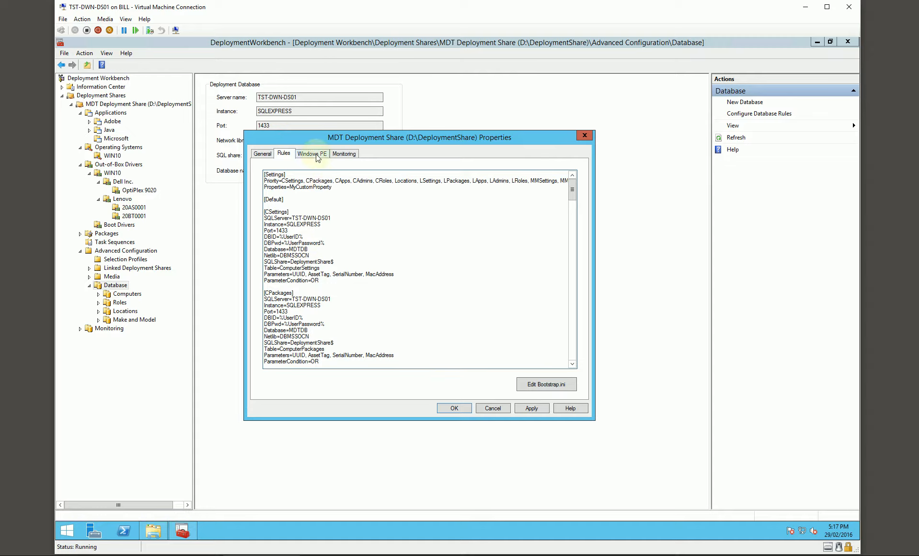
{"action": "left_click", "coordinate": [454, 408]}
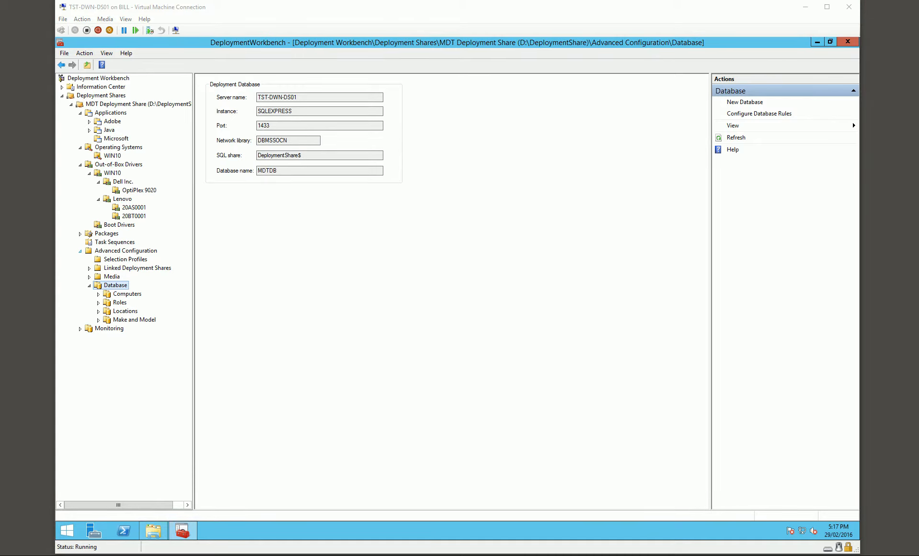
- Create a new role in the deployment database with the role name Global Settings
{"action": "left_click", "coordinate": [120, 303]}
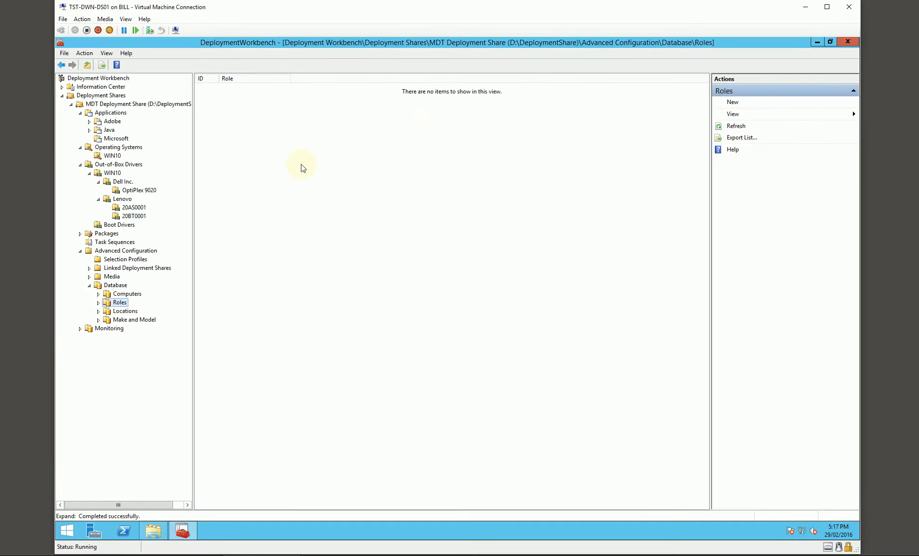
{"action": "right_click", "coordinate": [273, 171]}
{"action": "left_click", "coordinate": [301, 178]}
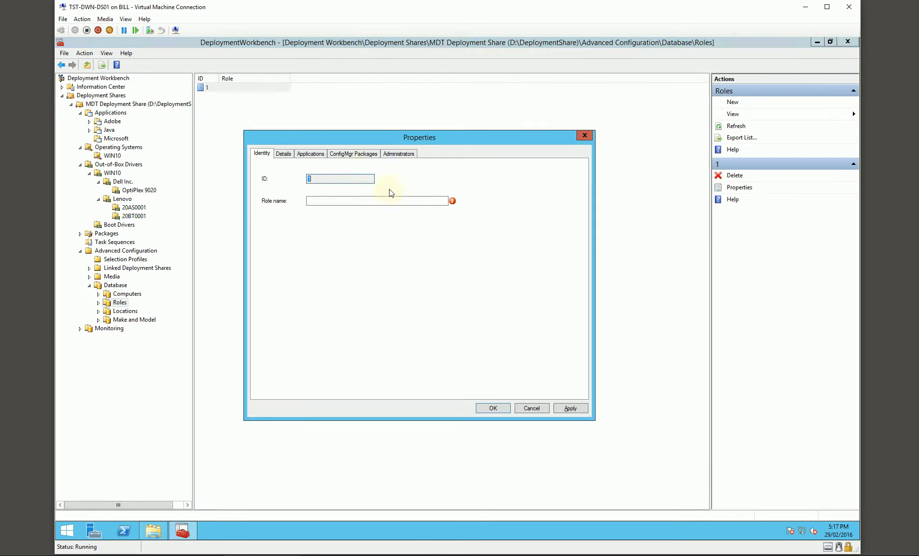
{"action": "type", "text": "Global Settings"}
{"action": "mouse_move", "coordinate": [390, 142]}
{"action": "left_mouse_down"}
{"action": "mouse_move", "coordinate": [400, 143]}
{"action": "mouse_move", "coordinate": [390, 143]}
{"action": "left_mouse_up"}
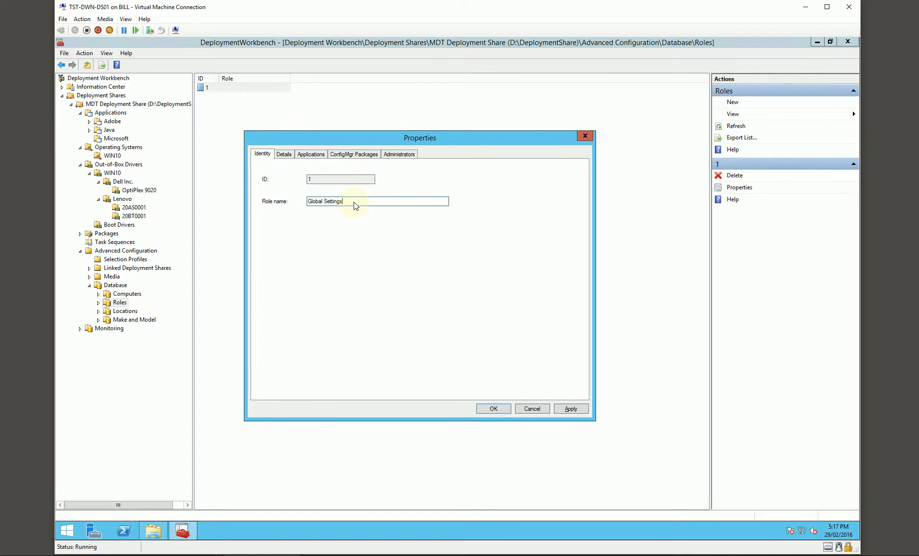
- In the role's details, set DomainAdmin to svc.mdtjoin, DomainAdminDomain and JoinDomain to testlab.local, and enter the DomainAdminPassword
{"action": "left_click", "coordinate": [283, 155]}
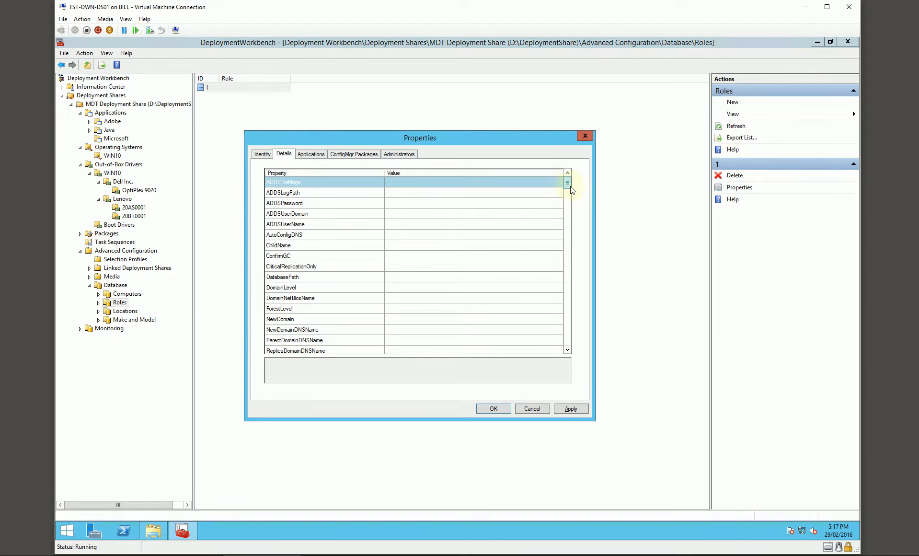
{"action": "left_click_drag", "start_coordinate": [567, 183], "coordinate": [572, 261]}
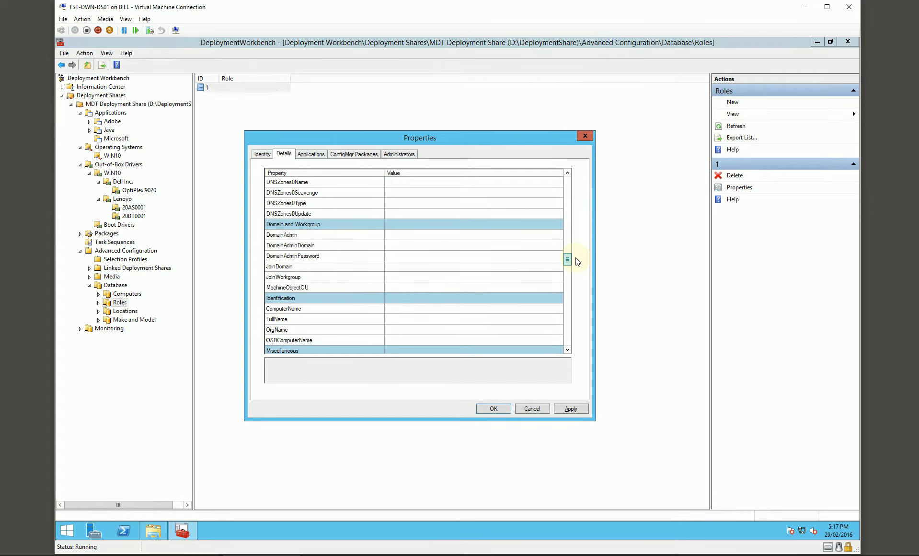
{"action": "left_click", "coordinate": [410, 236]}
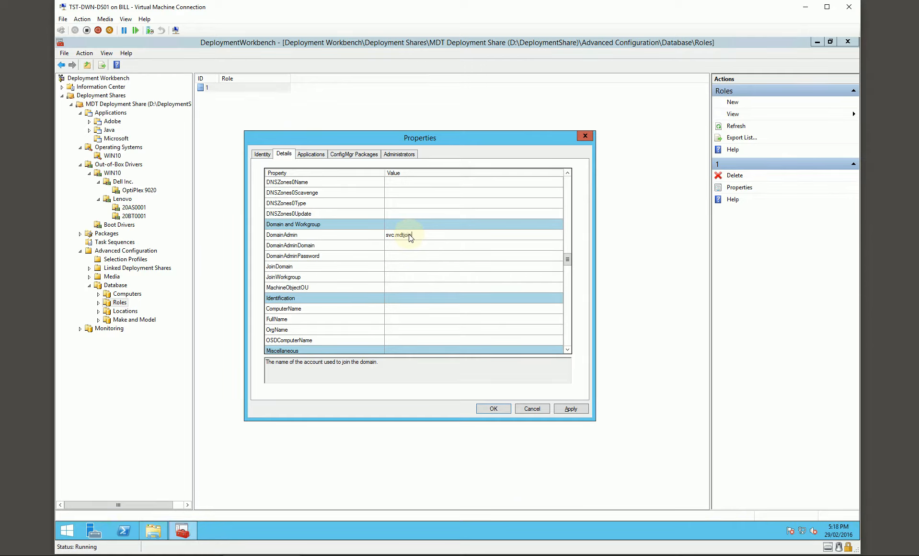
{"action": "key", "text": "Tab"}
{"action": "key", "text": "Tab"}
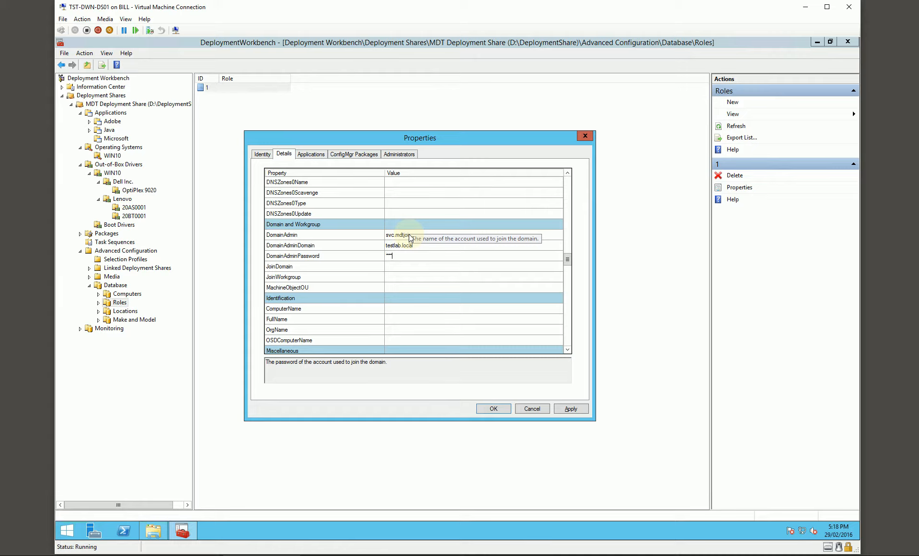
{"action": "key", "text": "BackSpace"}
{"action": "key", "text": "BackSpace"}
{"action": "key", "text": "BackSpace"}
{"action": "key", "text": "BackSpace"}
{"action": "key", "text": "BackSpace"}
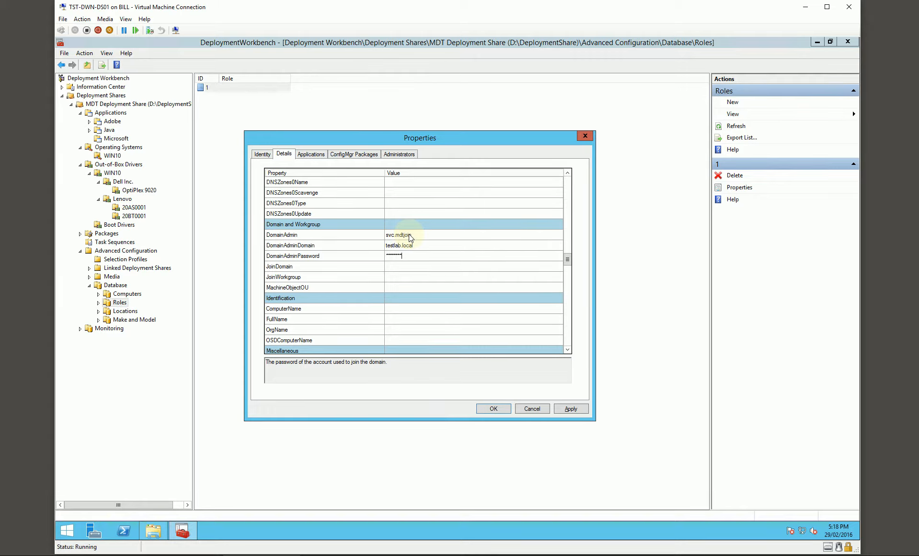
{"action": "key", "text": "Tab"}
{"action": "key", "text": "Tab"}
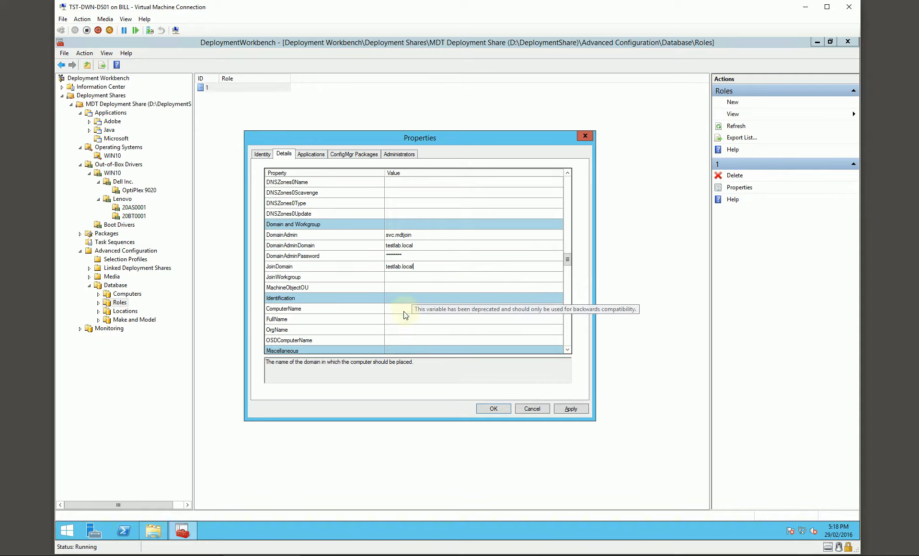
- Set the role's _SMSTSORGNAME property to %TaskSequenceID% %OSDComputerName% (%SiteName%)
{"action": "scroll", "coordinate": [412, 290], "scroll_direction": "down", "scroll_amount": 1}
{"action": "scroll", "coordinate": [411, 287], "scroll_direction": "down", "scroll_amount": 2}
{"action": "left_click", "coordinate": [401, 269]}
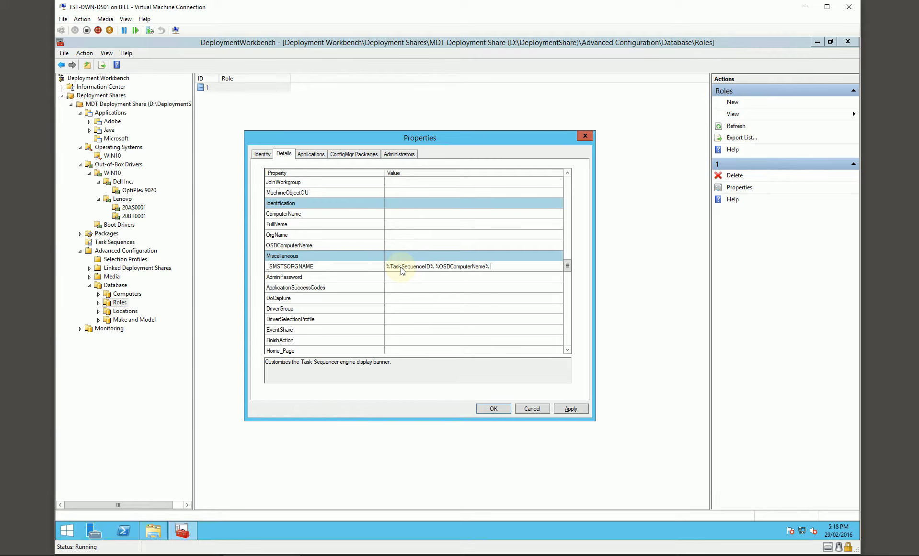
{"action": "type", "text": "me%"}
- Set the role's FinishAction to REBOOT and its TaskSequenceID to WIN10
{"action": "scroll", "coordinate": [430, 279], "scroll_direction": "down", "scroll_amount": 1}
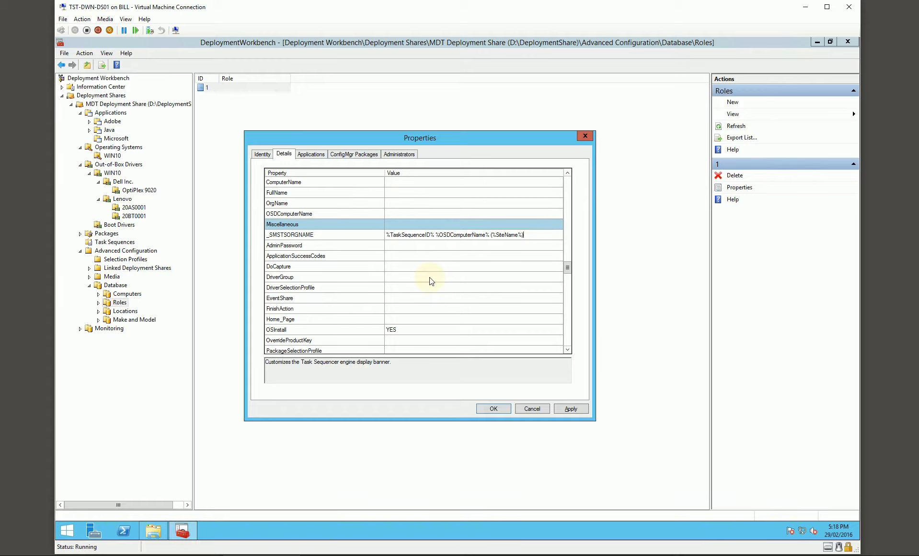
{"action": "left_click", "coordinate": [406, 309]}
{"action": "type", "text": "REBOOT"}
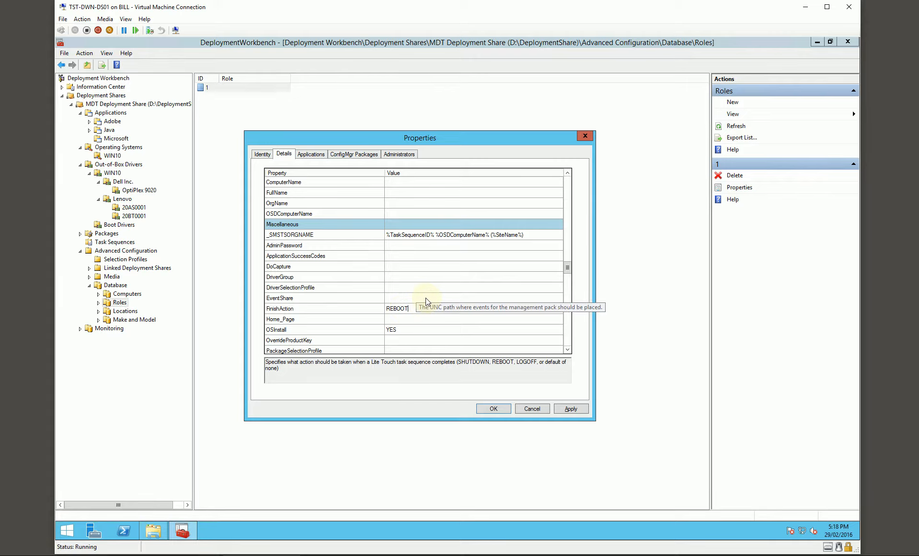
{"action": "scroll", "coordinate": [426, 297], "scroll_direction": "down", "scroll_amount": 1}
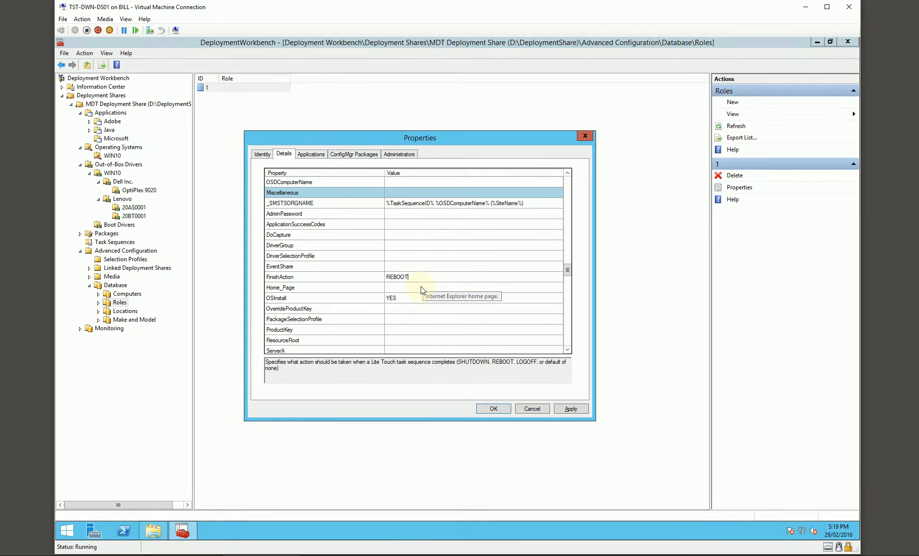
{"action": "scroll", "coordinate": [423, 285], "scroll_direction": "down", "scroll_amount": 4}
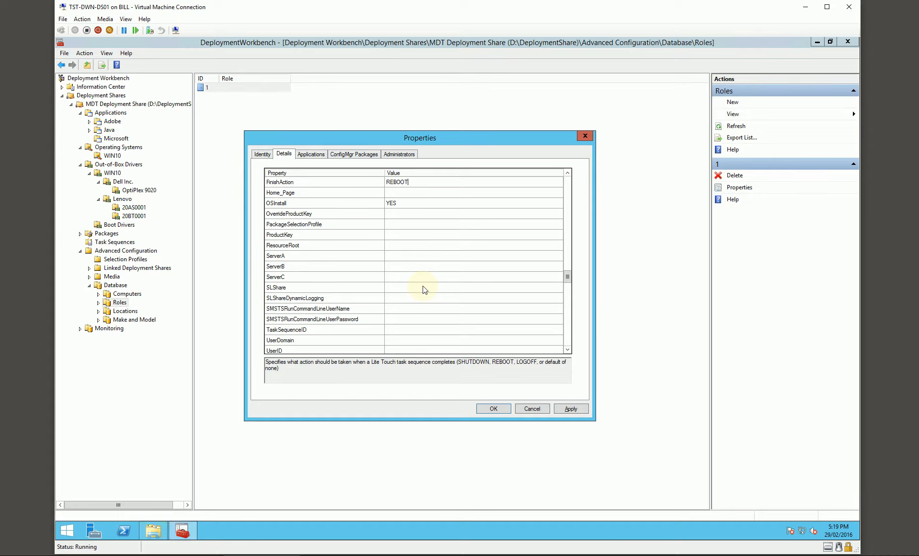
{"action": "left_click", "coordinate": [399, 298]}
{"action": "type", "text": "WIN10"}
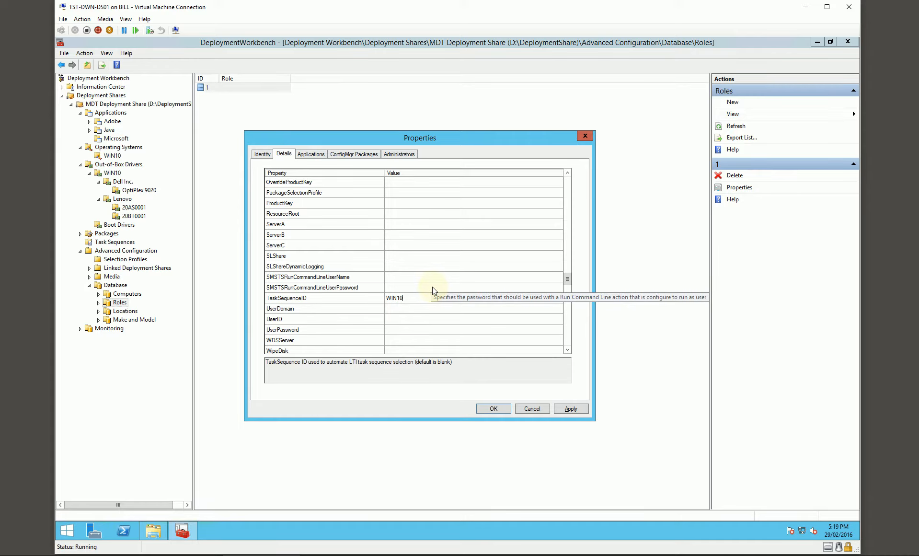
- Set the role's KeyboardLocale to 0409:00000409 in the regional and locale settings
{"action": "scroll", "coordinate": [432, 287], "scroll_direction": "down", "scroll_amount": 7}
{"action": "scroll", "coordinate": [429, 284], "scroll_direction": "down", "scroll_amount": 7}
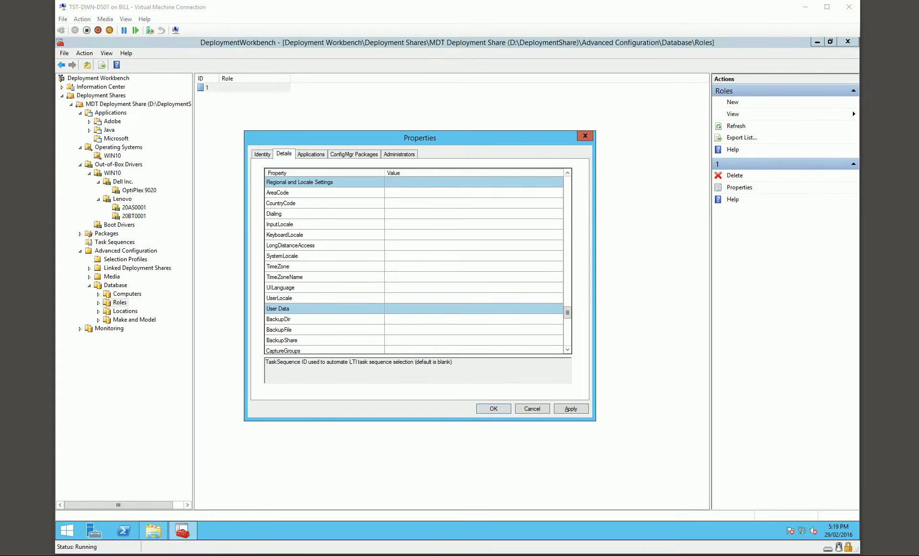
{"action": "left_click", "coordinate": [397, 234]}
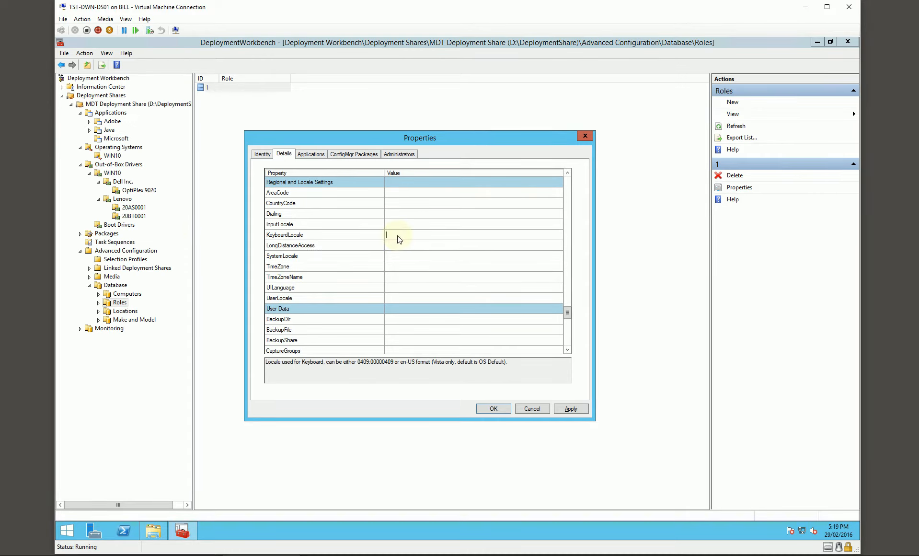
{"action": "type", "text": "0409:00000409"}
- Set the role's SystemLocale and UILanguage to en-US and its UserLocale to en-AU
{"action": "key", "text": "Down"}
{"action": "key", "text": "Down"}
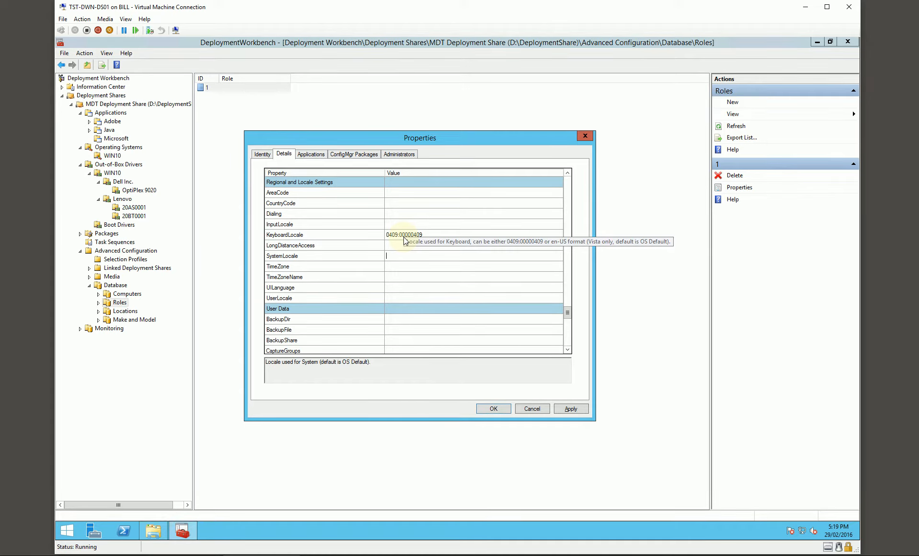
{"action": "type", "text": "en.US"}
{"action": "key", "text": "BackSpace"}
{"action": "key", "text": "BackSpace"}
{"action": "key", "text": "BackSpace"}
{"action": "type", "text": "-US"}
{"action": "key", "text": "Down"}
{"action": "key", "text": "Down"}
{"action": "key", "text": "Down"}
{"action": "type", "text": "en-US"}
{"action": "key", "text": "Down"}
{"action": "type", "text": "en-AU"}
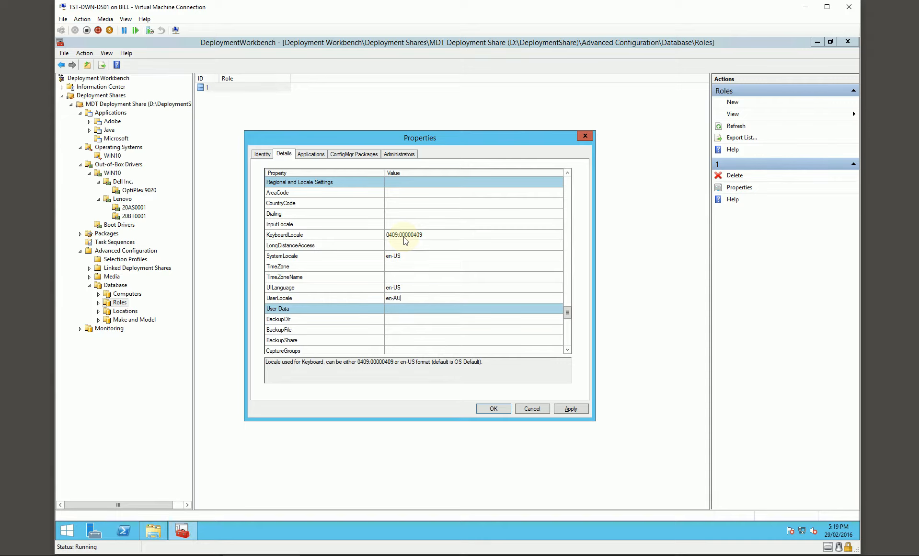
{"action": "left_click", "coordinate": [406, 276]}
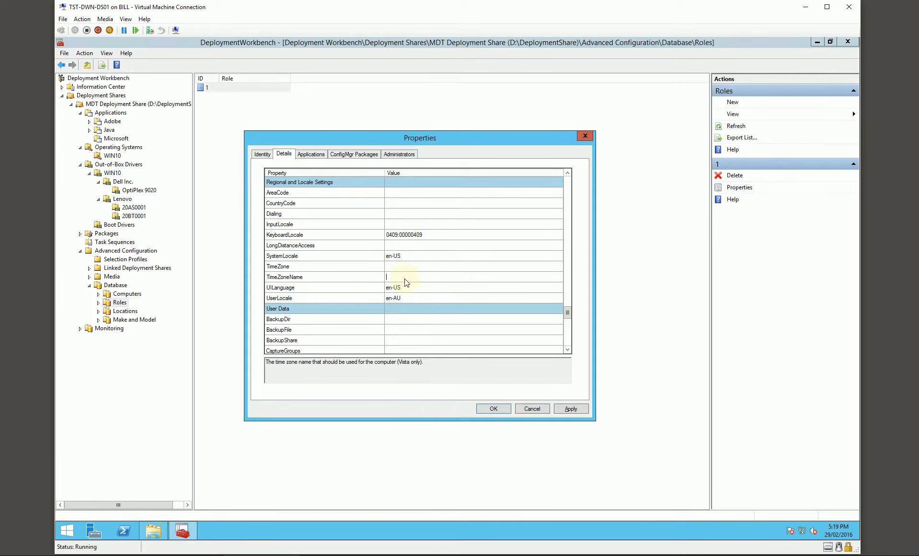
{"action": "left_click", "coordinate": [404, 297]}
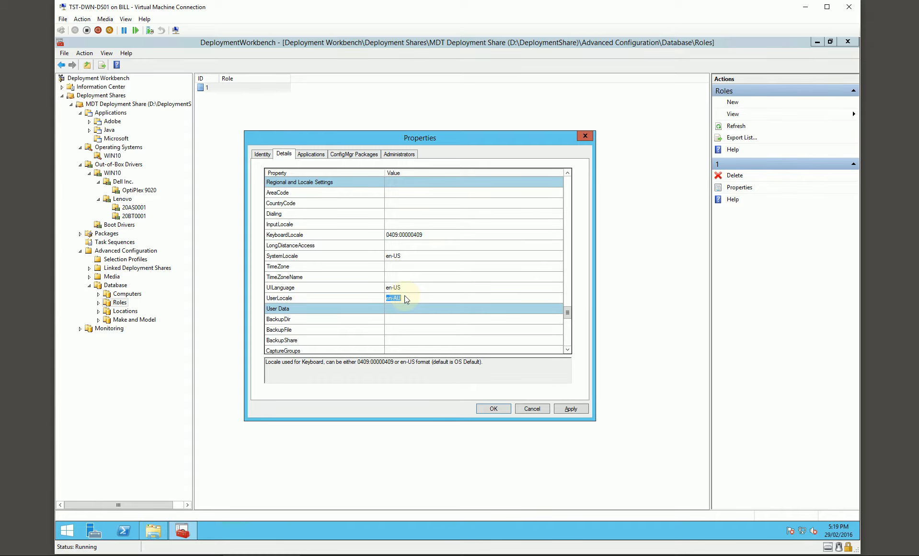
- Set all of the role's Wizard Control skip properties, from SkipAdminPassword through SkipWizard, to YES
{"action": "scroll", "coordinate": [400, 288], "scroll_direction": "down", "scroll_amount": 7}
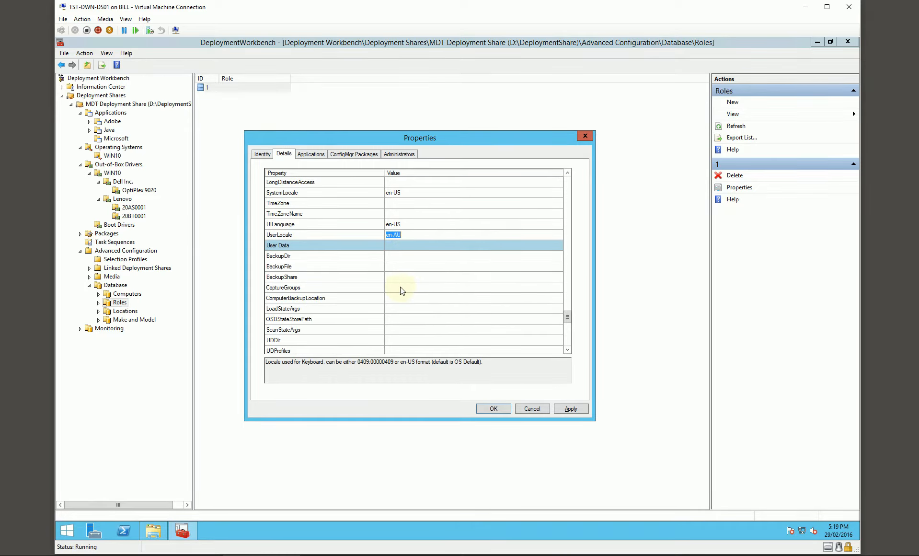
{"action": "scroll", "coordinate": [402, 290], "scroll_direction": "down", "scroll_amount": 1}
{"action": "left_click", "coordinate": [397, 224]}
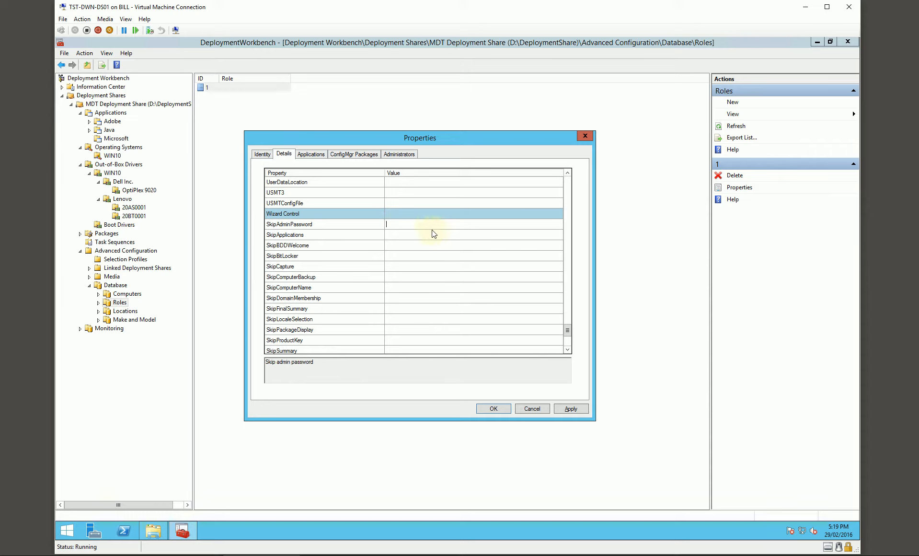
{"action": "type", "text": "YES"}
{"action": "key", "text": "Down"}
{"action": "key", "text": "Up"}
{"action": "key", "text": "ctrl+c"}
{"action": "key", "text": "Down"}
{"action": "key", "text": "ctrl+v"}
{"action": "key", "text": "Down"}
{"action": "key", "text": "ctrl+v"}
{"action": "key", "text": "Down"}
{"action": "key", "text": "ctrl+v"}
{"action": "key", "text": "Down"}
{"action": "key", "text": "ctrl+v"}
{"action": "key", "text": "Down"}
{"action": "key", "text": "ctrl+v"}
{"action": "key", "text": "Down"}
{"action": "key", "text": "ctrl+v"}
{"action": "key", "text": "Down"}
{"action": "key", "text": "ctrl+v"}
{"action": "key", "text": "Down"}
{"action": "key", "text": "ctrl+v"}
{"action": "key", "text": "Down"}
{"action": "key", "text": "ctrl+v"}
{"action": "key", "text": "Down"}
{"action": "key", "text": "ctrl+v"}
{"action": "key", "text": "Down"}
{"action": "key", "text": "ctrl+v"}
{"action": "key", "text": "Down"}
{"action": "key", "text": "ctrl+v"}
{"action": "key", "text": "Down"}
{"action": "key", "text": "ctrl+v"}
{"action": "key", "text": "Down"}
{"action": "key", "text": "ctrl+v"}
{"action": "key", "text": "Down"}
{"action": "key", "text": "ctrl+v"}
{"action": "key", "text": "Down"}
{"action": "key", "text": "ctrl+v"}
{"action": "key", "text": "Down"}
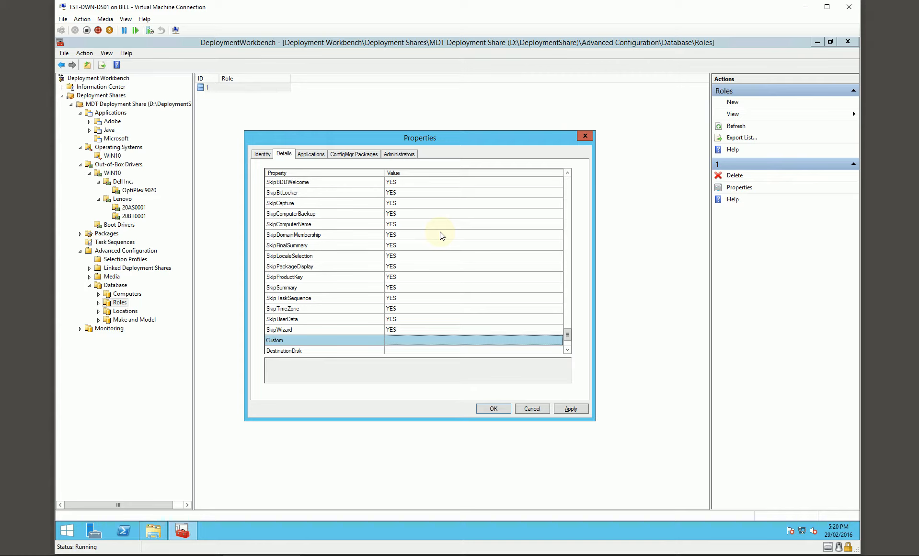
- Set the role's DeploymentType to NEWCOMPUTER in the custom settings
{"action": "scroll", "coordinate": [339, 269], "scroll_direction": "down", "scroll_amount": 2}
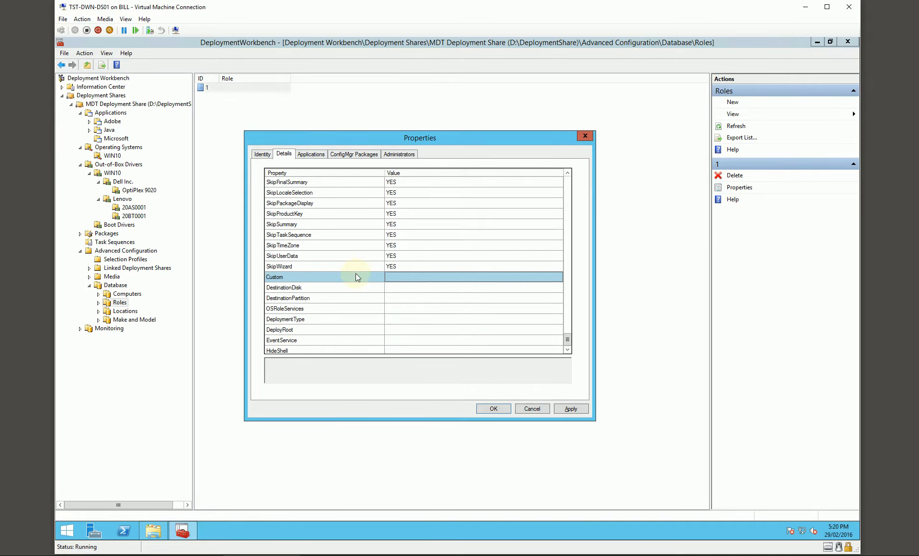
{"action": "scroll", "coordinate": [356, 272], "scroll_direction": "down", "scroll_amount": 1}
{"action": "left_click", "coordinate": [304, 308]}
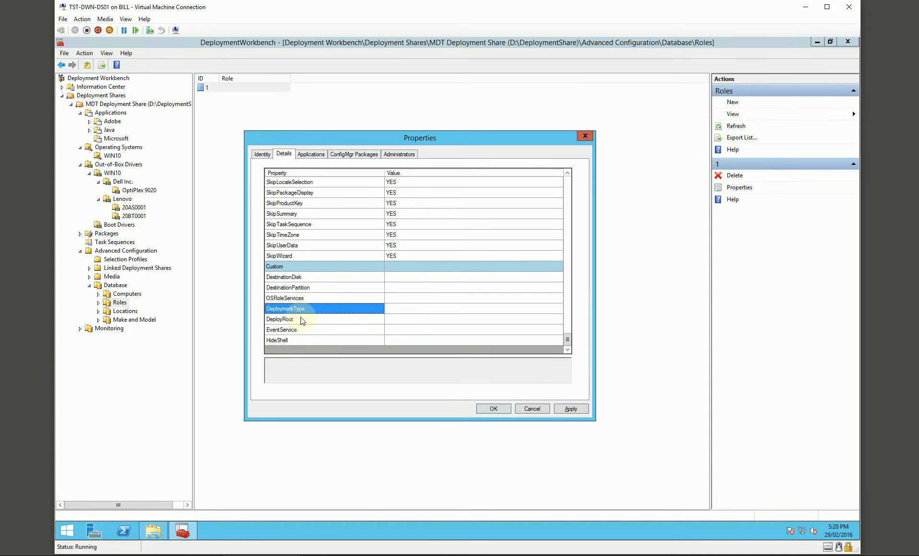
{"action": "left_click", "coordinate": [303, 320]}
{"action": "left_click", "coordinate": [305, 330]}
{"action": "left_click", "coordinate": [305, 339]}
{"action": "left_click", "coordinate": [316, 309]}
{"action": "left_click", "coordinate": [420, 311]}
{"action": "type", "text": "NEWCOMPUTER"}
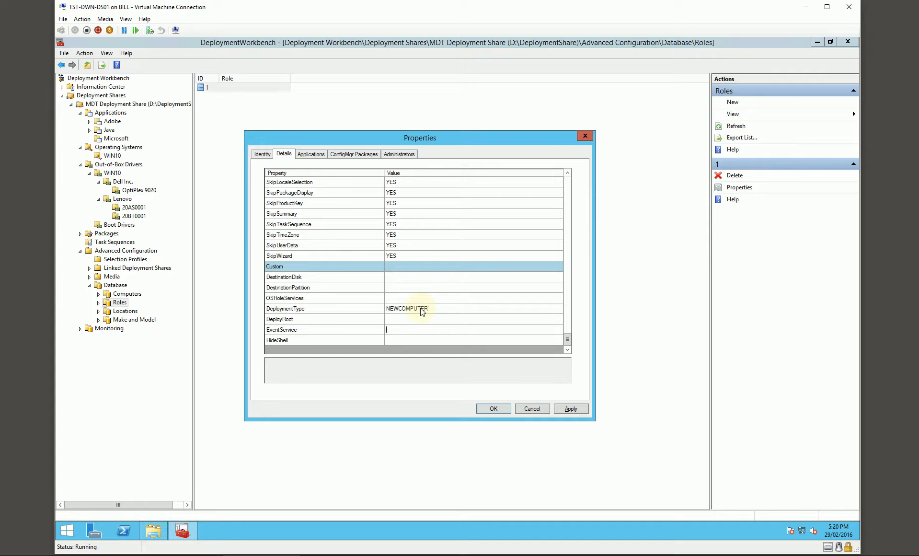
{"action": "type", "text": "http://TST-DWN-MS0"}
{"action": "key", "text": "BackSpace"}
{"action": "key", "text": "BackSpace"}
{"action": "key", "text": "BackSpace"}
{"action": "type", "text": "DS0"}
{"action": "type", "text": "YES"}
- Add the group TESTLAB\SEC!Local PC Admin to the role's administrators and save the Global Settings role
{"action": "left_click_drag", "start_coordinate": [416, 139], "coordinate": [390, 148]}
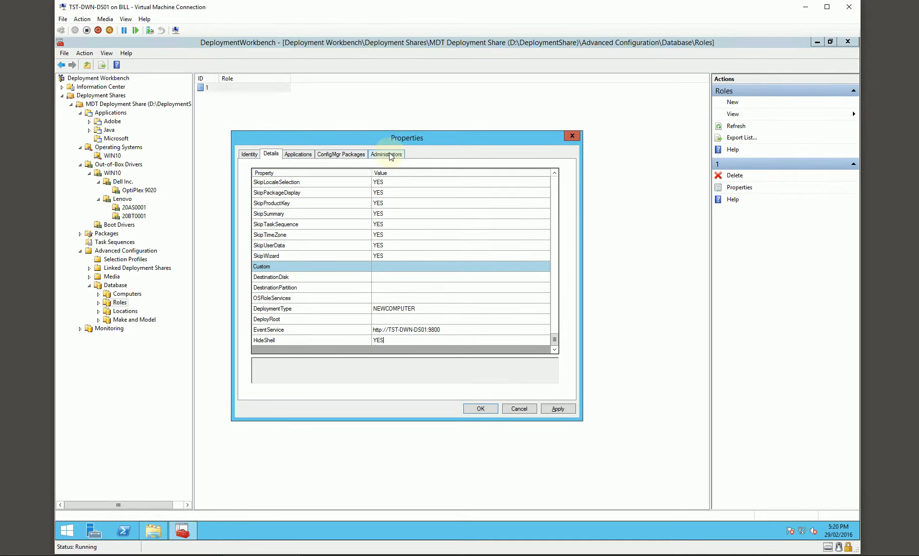
{"action": "left_click", "coordinate": [389, 153]}
{"action": "left_click", "coordinate": [274, 184]}
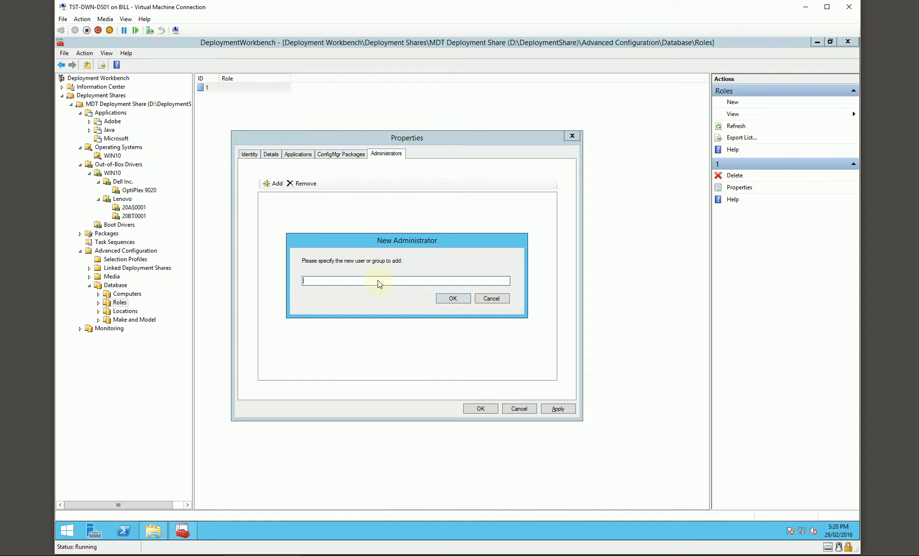
{"action": "type", "text": "TESTLAB\\SEC!Local PC Admin"}
{"action": "key", "text": "Return"}
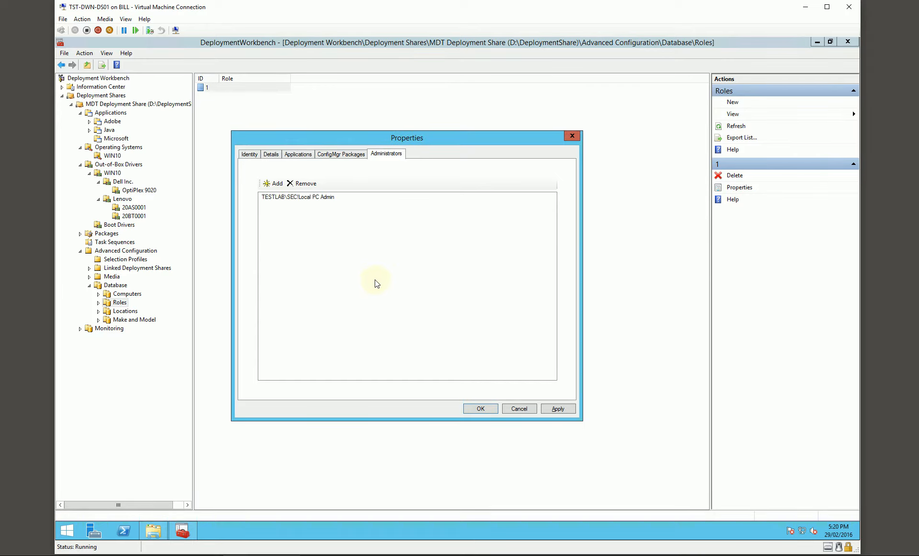
{"action": "left_click_drag", "start_coordinate": [375, 139], "coordinate": [385, 140]}
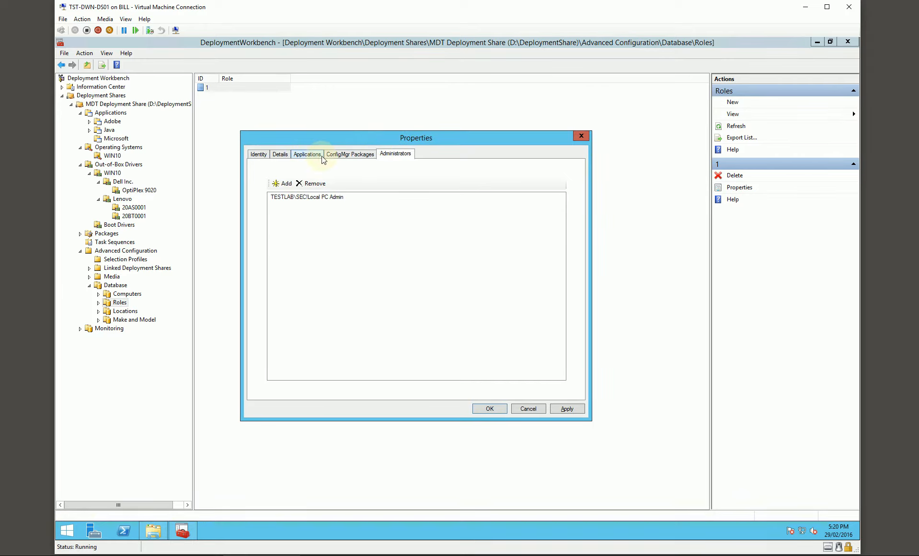
{"action": "left_click", "coordinate": [483, 407]}
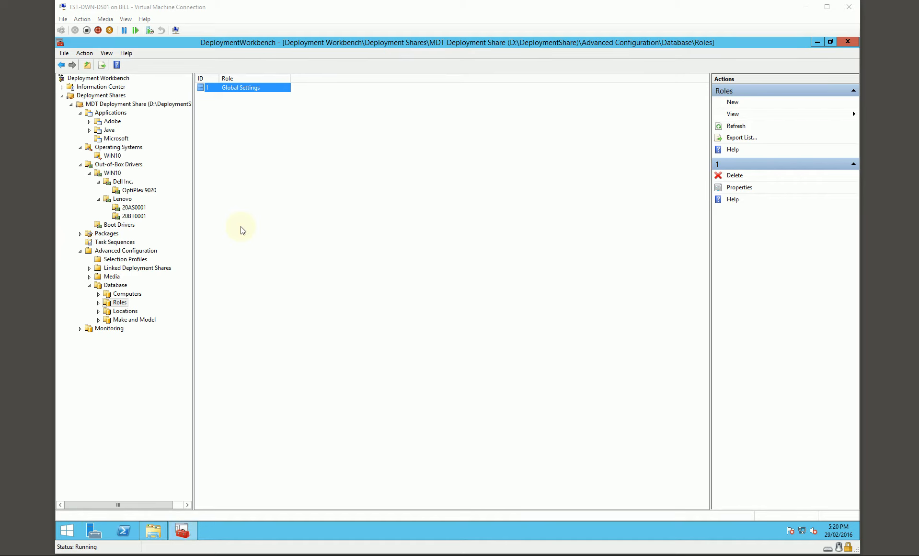
- Create a second database role named Desktops
{"action": "right_click", "coordinate": [255, 169]}
{"action": "left_click", "coordinate": [293, 177]}
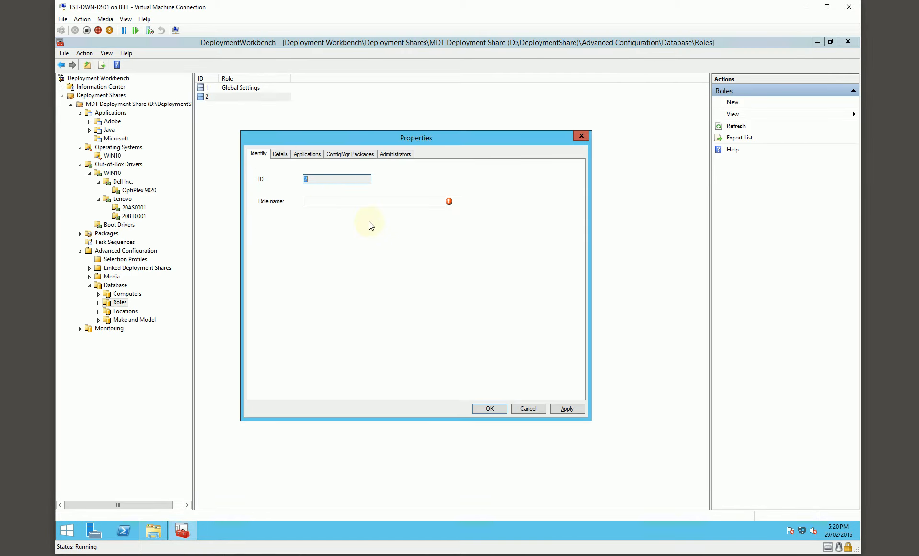
{"action": "type", "text": "Desktops"}
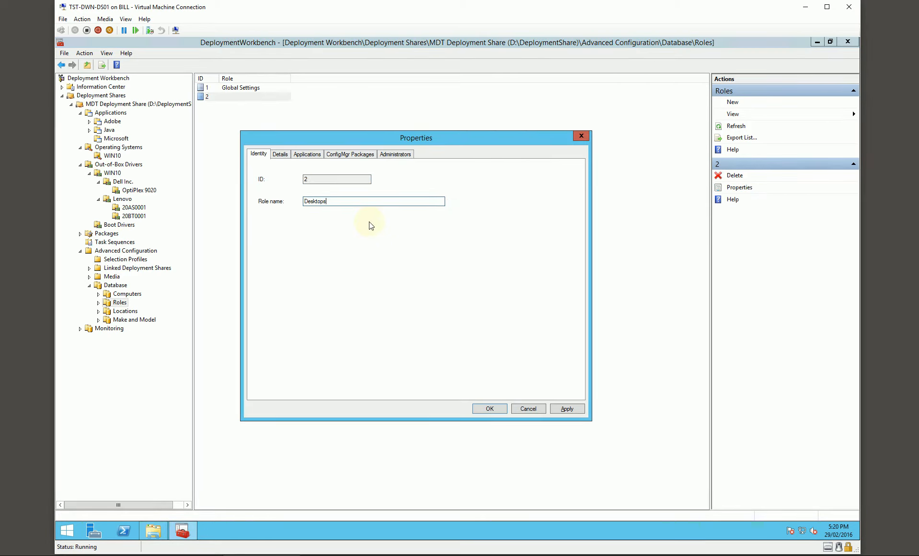
- Open the Desktops role's MachineObjectOU value for editing in the domain and workgroup settings
{"action": "left_click", "coordinate": [280, 154]}
{"action": "scroll", "coordinate": [341, 256], "scroll_direction": "down", "scroll_amount": 10}
{"action": "scroll", "coordinate": [342, 257], "scroll_direction": "down", "scroll_amount": 20}
{"action": "scroll", "coordinate": [349, 264], "scroll_direction": "down", "scroll_amount": 15}
{"action": "scroll", "coordinate": [350, 265], "scroll_direction": "down", "scroll_amount": 5}
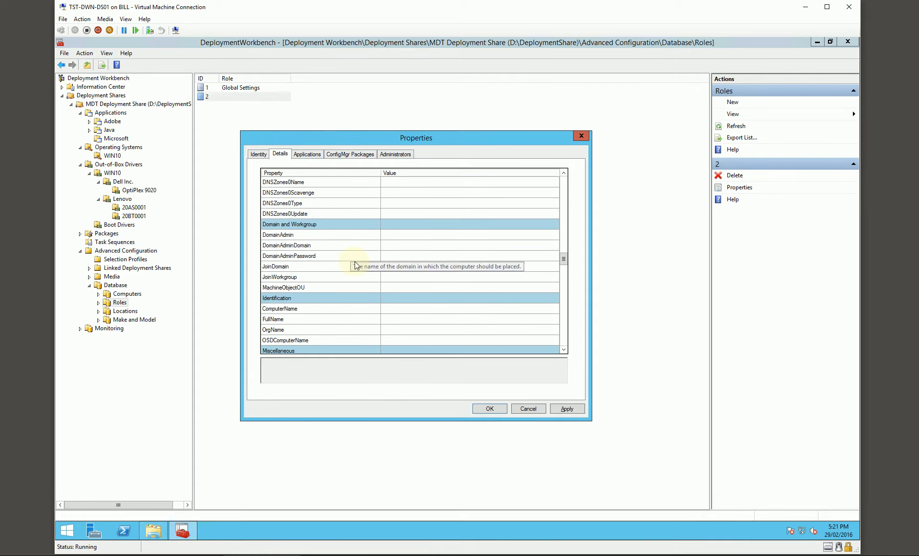
{"action": "left_click", "coordinate": [397, 286]}
- Switch to Active Directory Users and Computers on TST-DWN-MS01 and examine the TESTLAB Computers OU structure, including Darwin's Desktops, Laptops and Pool OUs
{"action": "left_click", "coordinate": [201, 555]}
{"action": "left_click", "coordinate": [256, 452]}
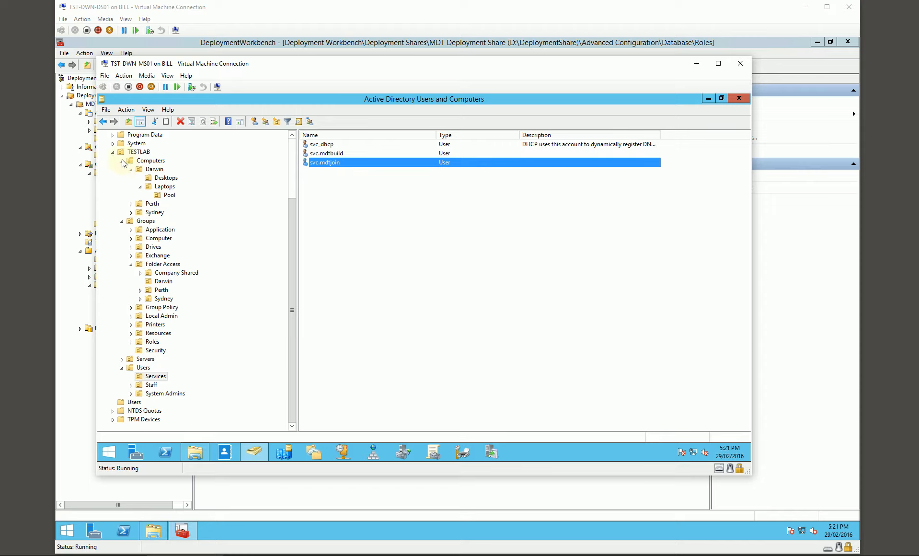
{"action": "left_click", "coordinate": [122, 221]}
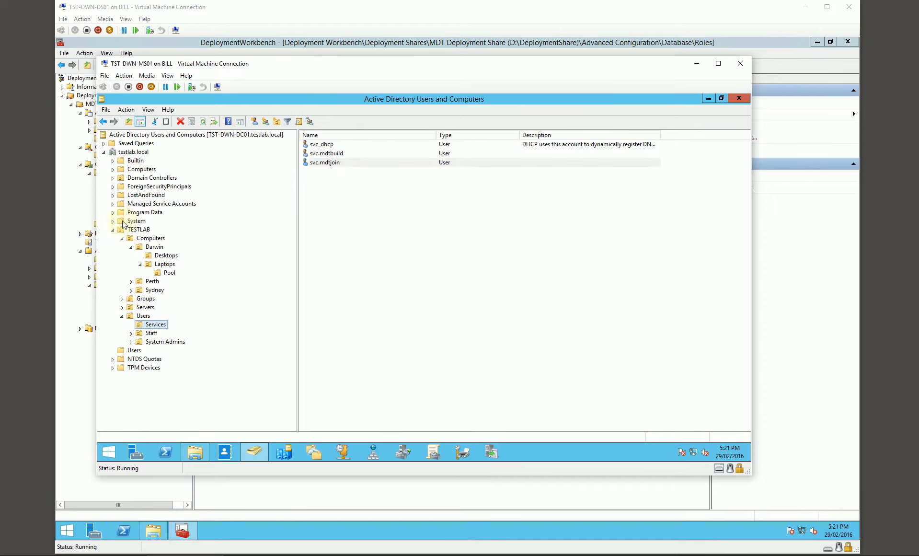
{"action": "left_click", "coordinate": [131, 247]}
{"action": "left_click", "coordinate": [150, 238]}
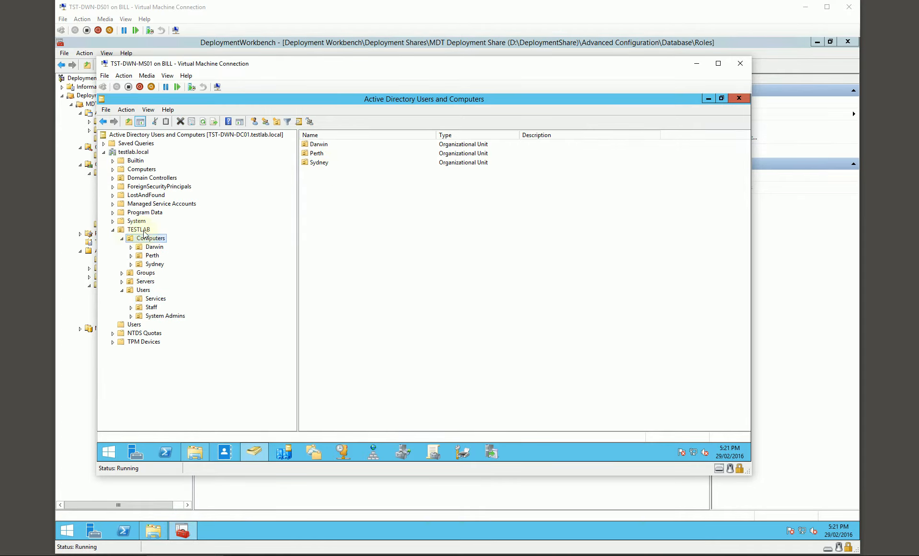
{"action": "left_click", "coordinate": [131, 246]}
{"action": "left_click", "coordinate": [156, 247]}
{"action": "left_click", "coordinate": [166, 255]}
{"action": "left_click", "coordinate": [165, 264]}
{"action": "left_click", "coordinate": [140, 264]}
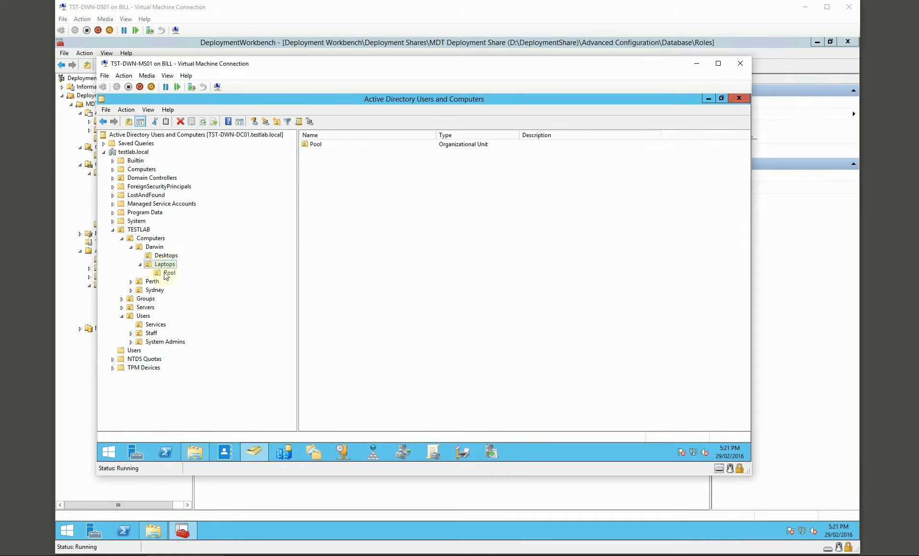
{"action": "left_click", "coordinate": [165, 274]}
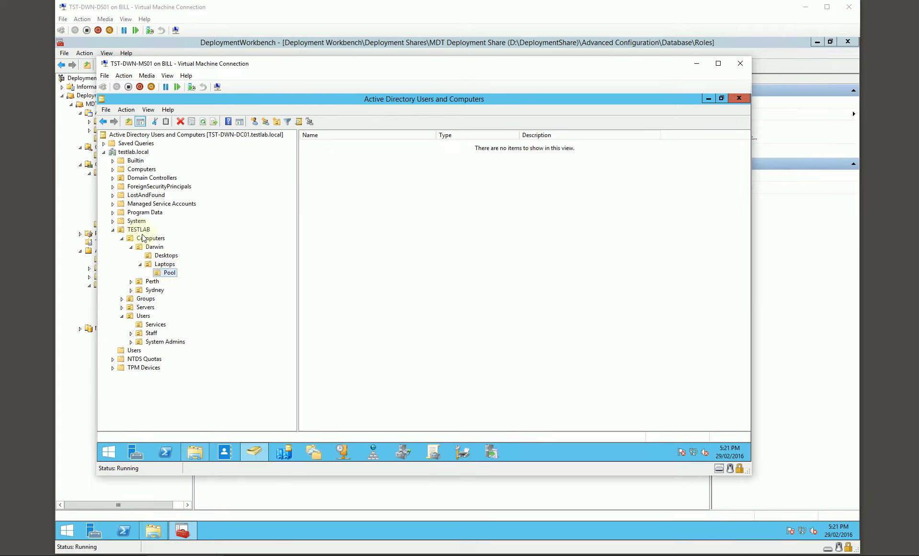
{"action": "left_click", "coordinate": [166, 265]}
{"action": "left_click", "coordinate": [165, 256]}
{"action": "left_click", "coordinate": [167, 266]}
{"action": "left_click", "coordinate": [169, 273]}
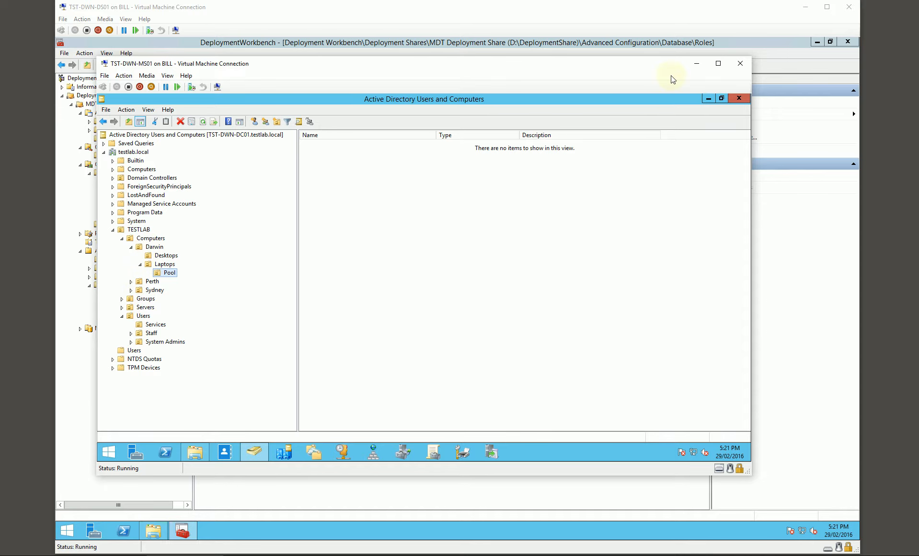
{"action": "left_click", "coordinate": [696, 66]}
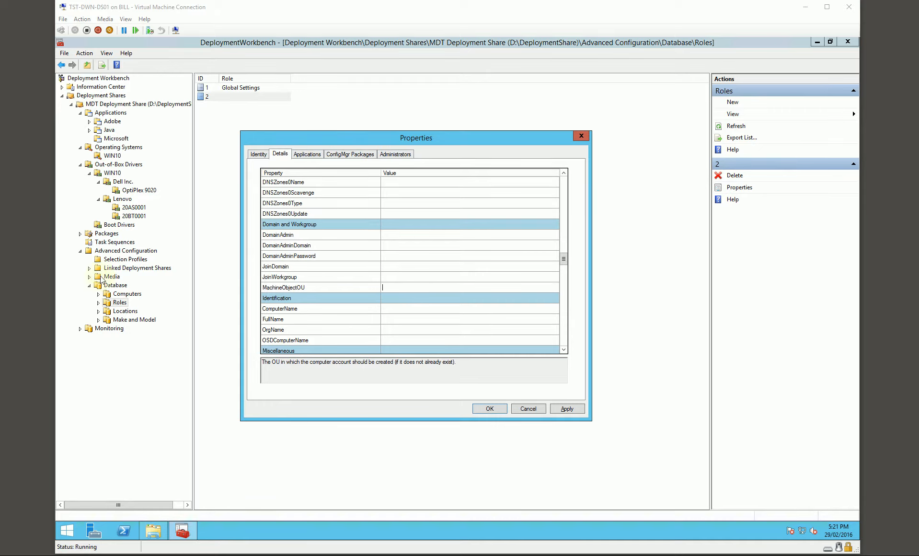
- Set MachineObjectOU to the path starting OU=Desktops,OU=%SiteName%,OU=Computers,OU=TESTLAB,dc=testlab, and save the Desktops role
{"action": "left_click", "coordinate": [398, 287]}
{"action": "key", "text": "ctrl+v"}
{"action": "key", "text": "Home"}
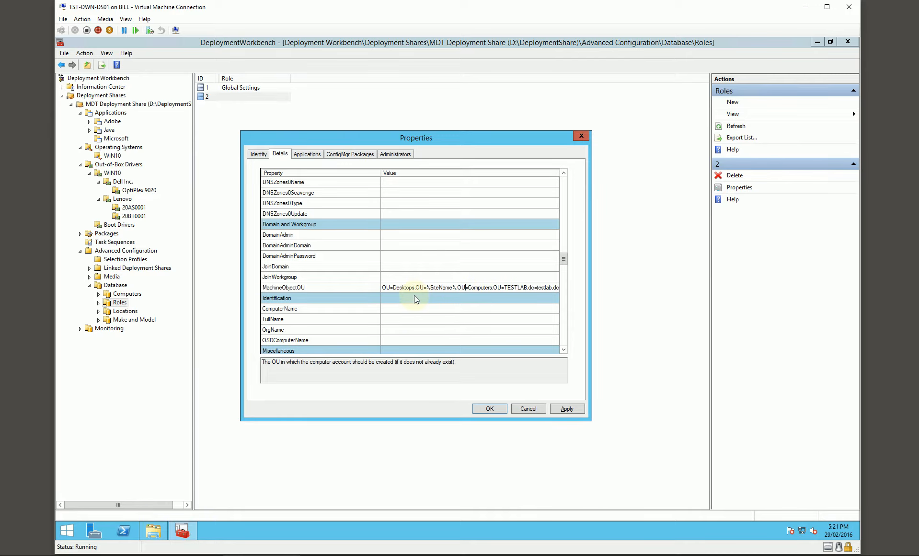
{"action": "key", "text": "Right"}
{"action": "key", "text": "Right"}
{"action": "key", "text": "Right"}
{"action": "key", "text": "Right"}
{"action": "key", "text": "Right"}
{"action": "key", "text": "Right"}
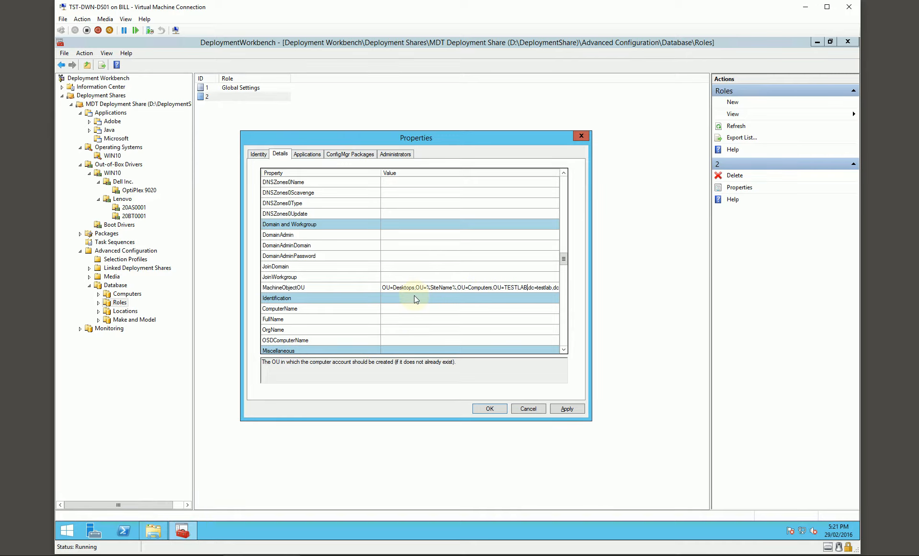
{"action": "key", "text": "Left"}
{"action": "key", "text": "Left"}
{"action": "key", "text": "Left"}
{"action": "key", "text": "Left"}
{"action": "key", "text": "Left"}
{"action": "key", "text": "Left"}
{"action": "key", "text": "Left"}
{"action": "key", "text": "Left"}
{"action": "key", "text": "Left"}
{"action": "key", "text": "Left"}
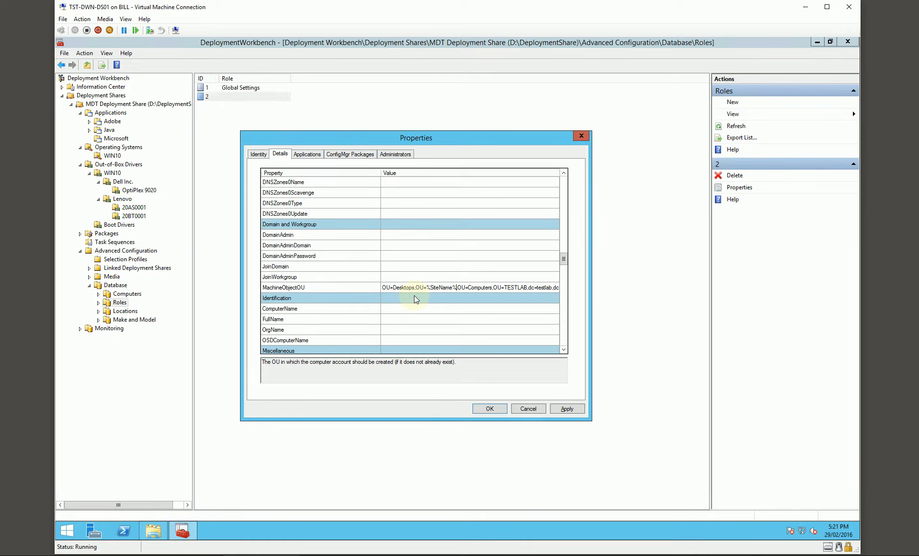
{"action": "type", "text": ","}
{"action": "left_click", "coordinate": [565, 411]}
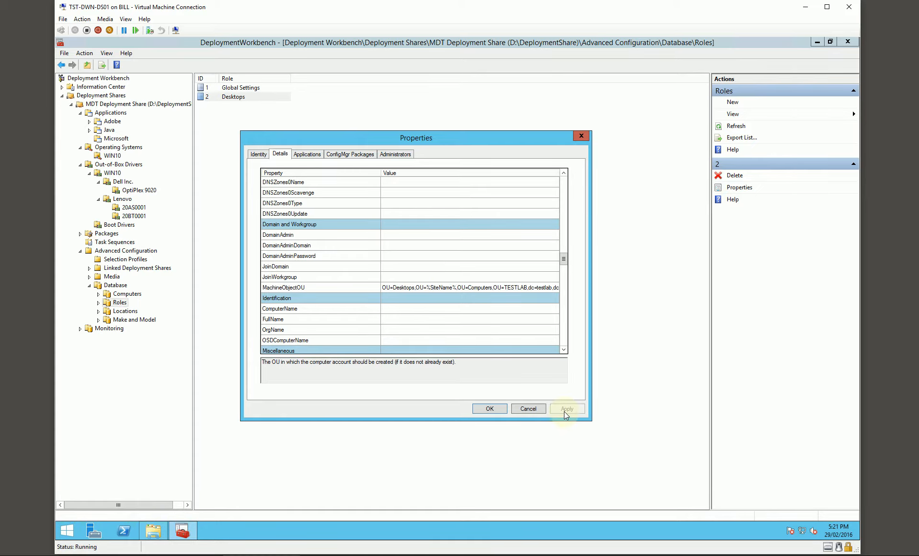
{"action": "left_click", "coordinate": [307, 154]}
{"action": "left_click", "coordinate": [490, 408]}
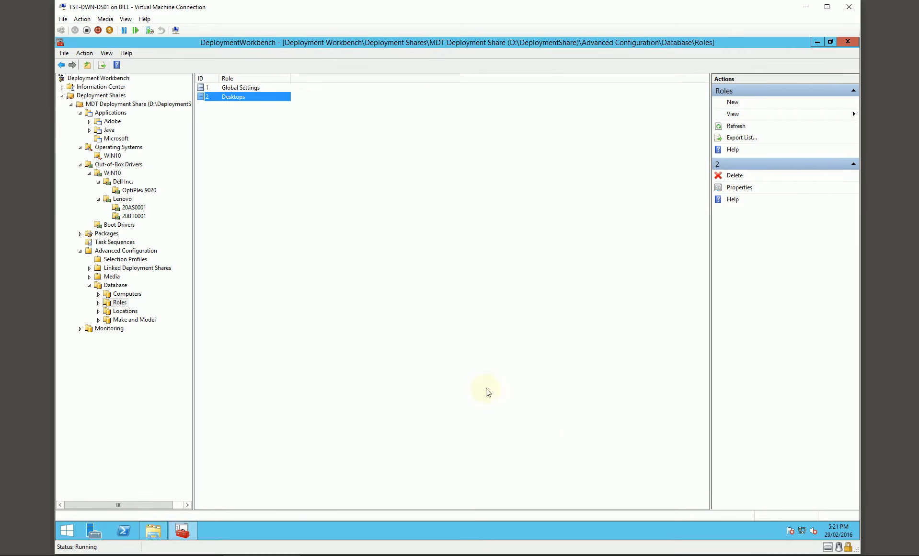
- Create an application bundle named Desktop Bundle in the deployment share's Applications folder
{"action": "left_click", "coordinate": [116, 138]}
{"action": "left_click", "coordinate": [112, 114]}
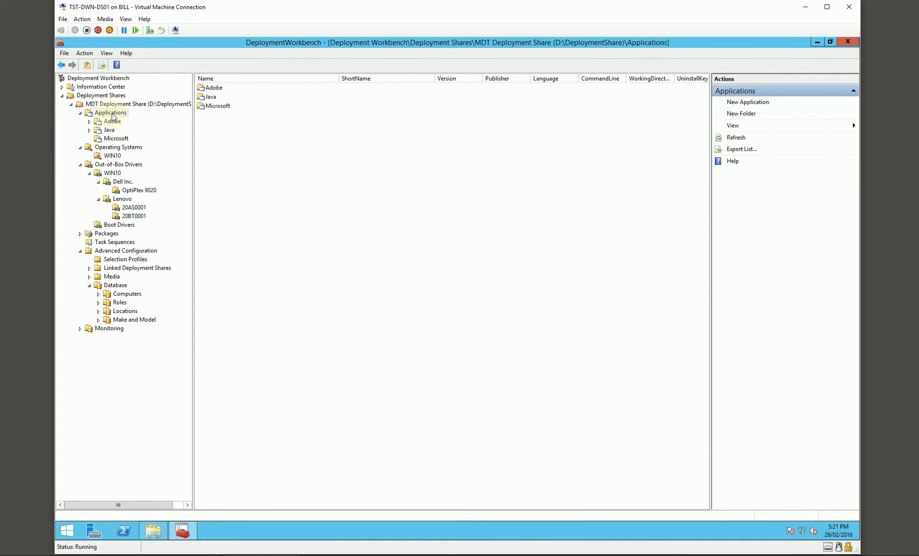
{"action": "right_click", "coordinate": [230, 149]}
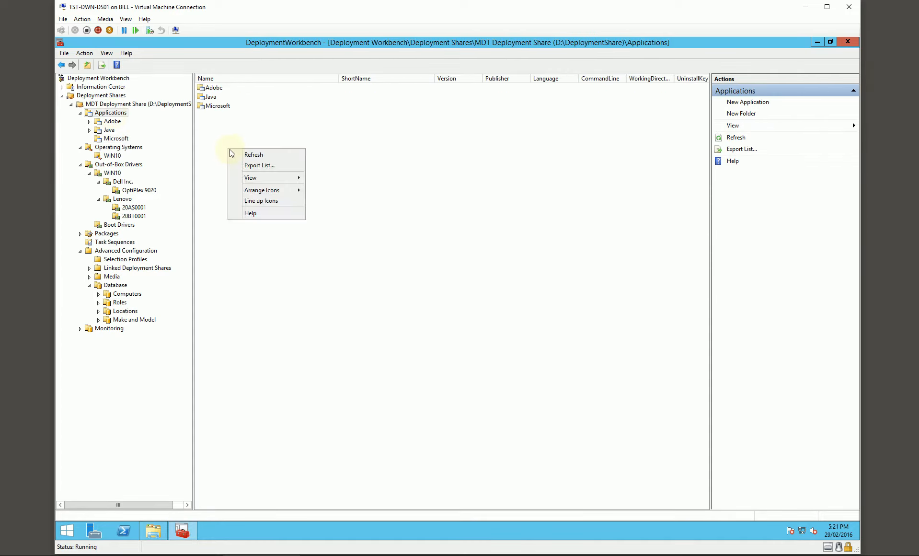
{"action": "right_click", "coordinate": [113, 114]}
{"action": "left_click", "coordinate": [137, 121]}
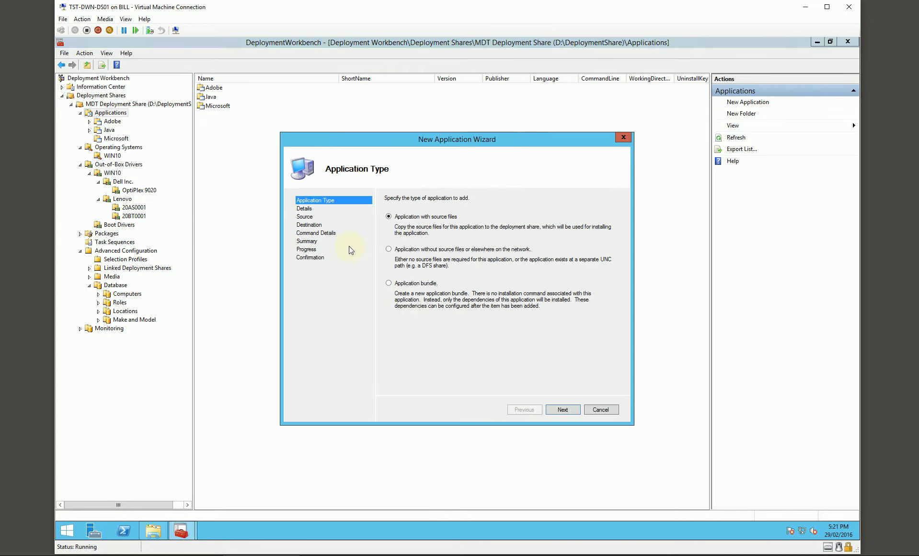
{"action": "left_click", "coordinate": [422, 283]}
{"action": "left_click", "coordinate": [554, 410]}
{"action": "left_click", "coordinate": [419, 250]}
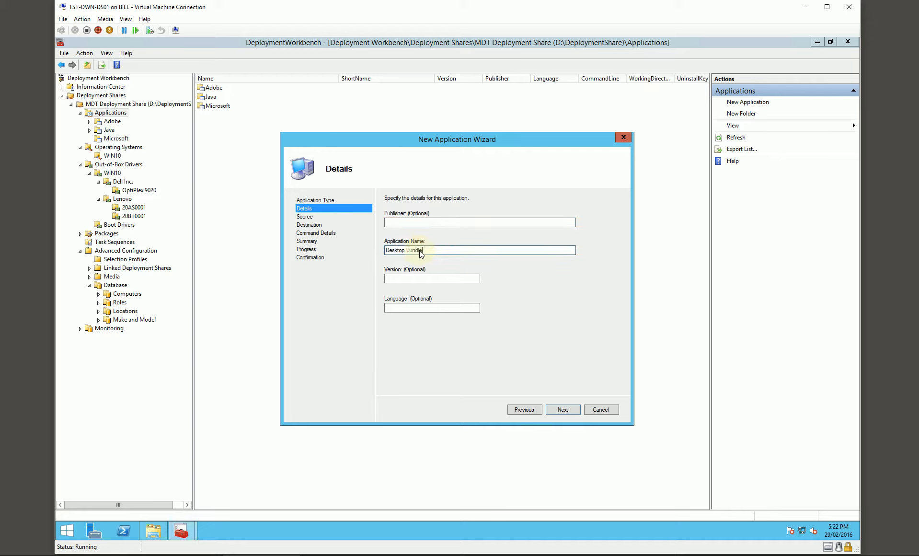
{"action": "left_click", "coordinate": [562, 410]}
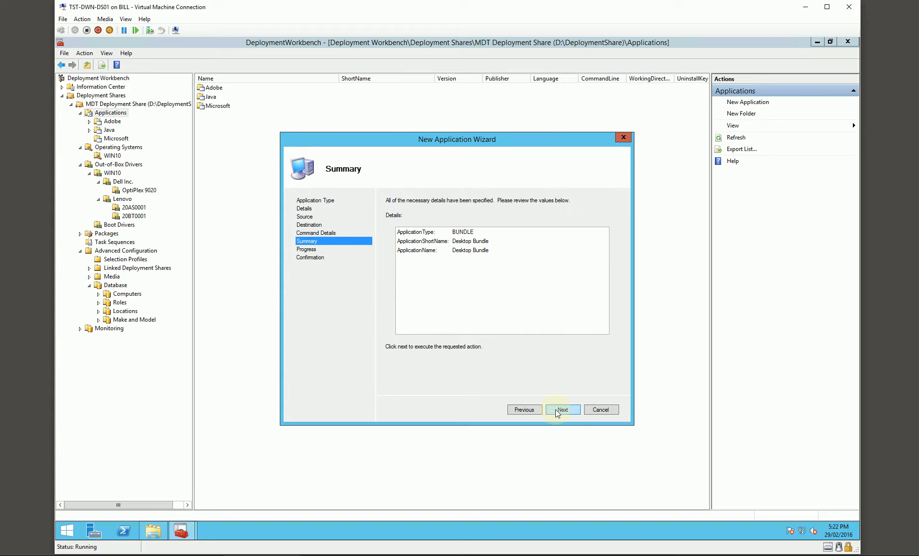
{"action": "left_click", "coordinate": [562, 410]}
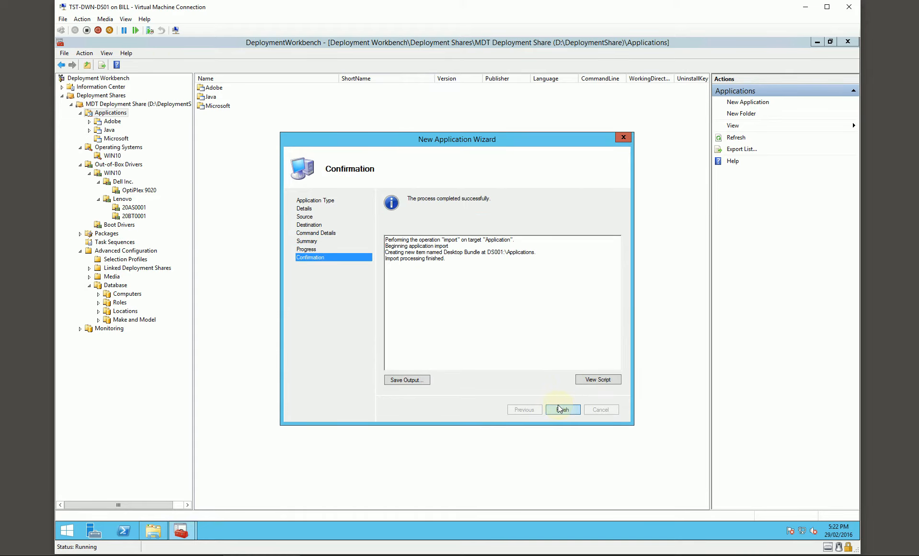
{"action": "left_click", "coordinate": [563, 409]}
- Create an application bundle named Laptop Bundle in the Applications folder
{"action": "right_click", "coordinate": [225, 154]}
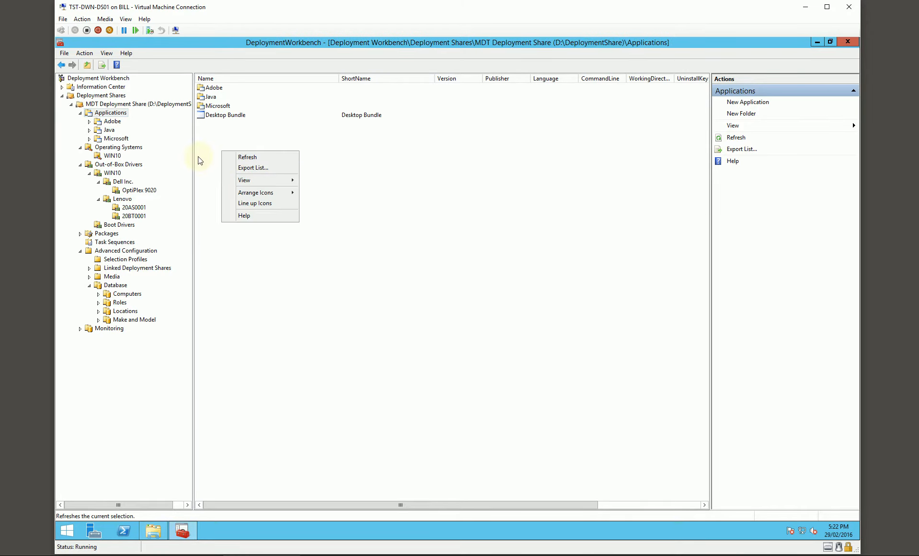
{"action": "right_click", "coordinate": [117, 115]}
{"action": "left_click", "coordinate": [138, 123]}
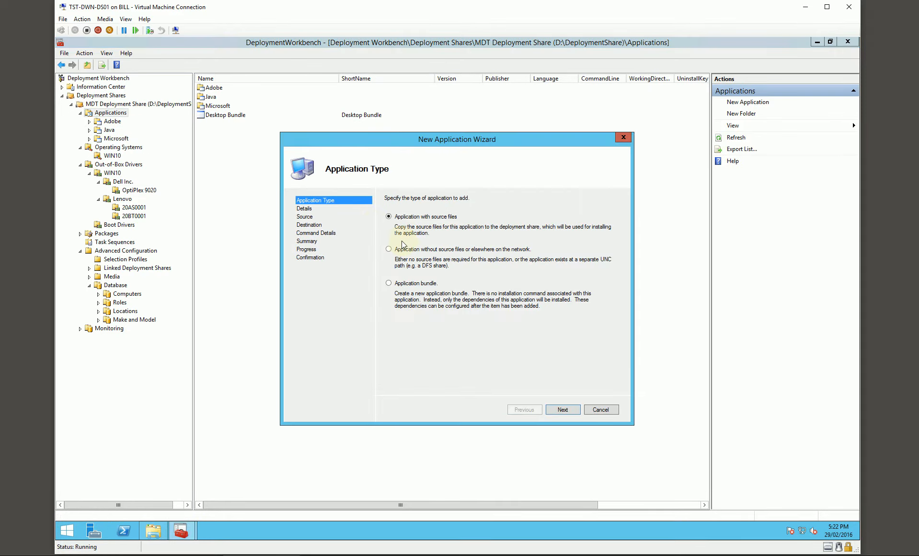
{"action": "left_click", "coordinate": [422, 284]}
{"action": "left_click", "coordinate": [557, 407]}
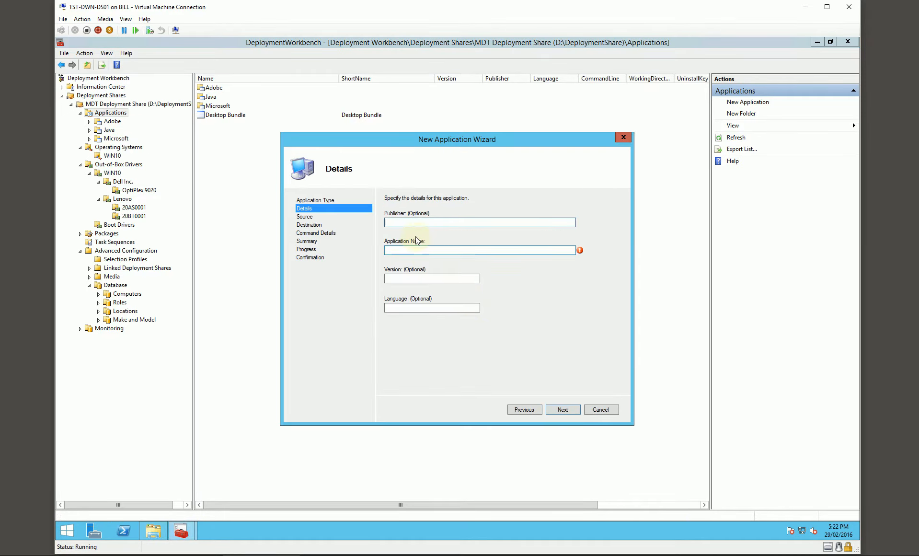
{"action": "left_click", "coordinate": [417, 249]}
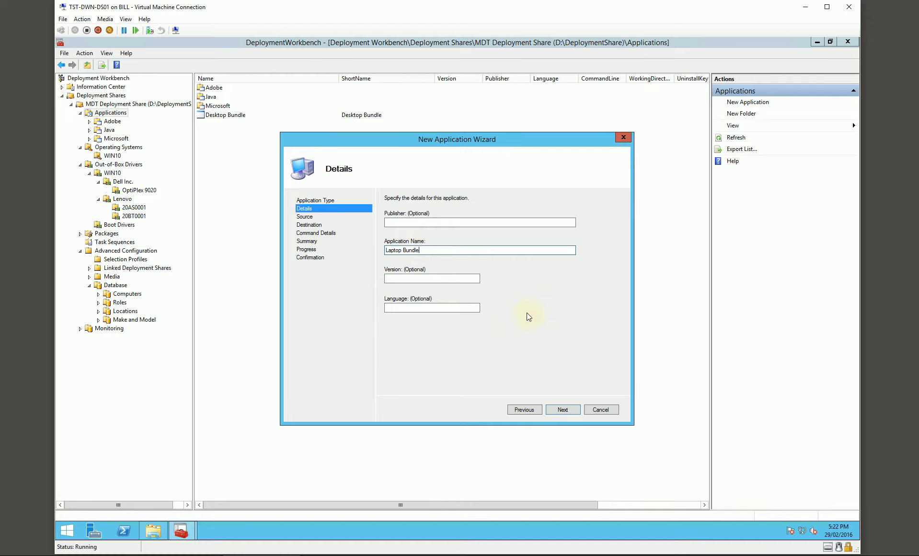
{"action": "left_click", "coordinate": [559, 409]}
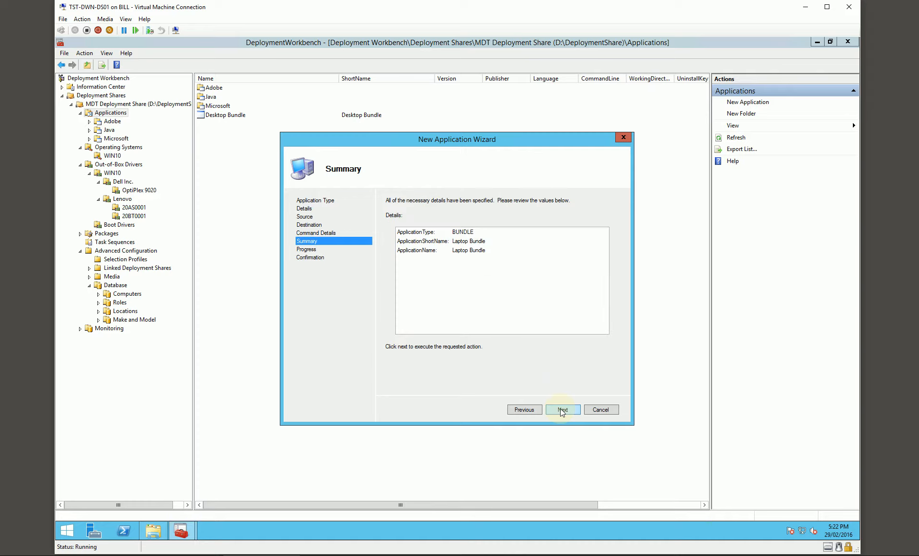
{"action": "left_click", "coordinate": [560, 408]}
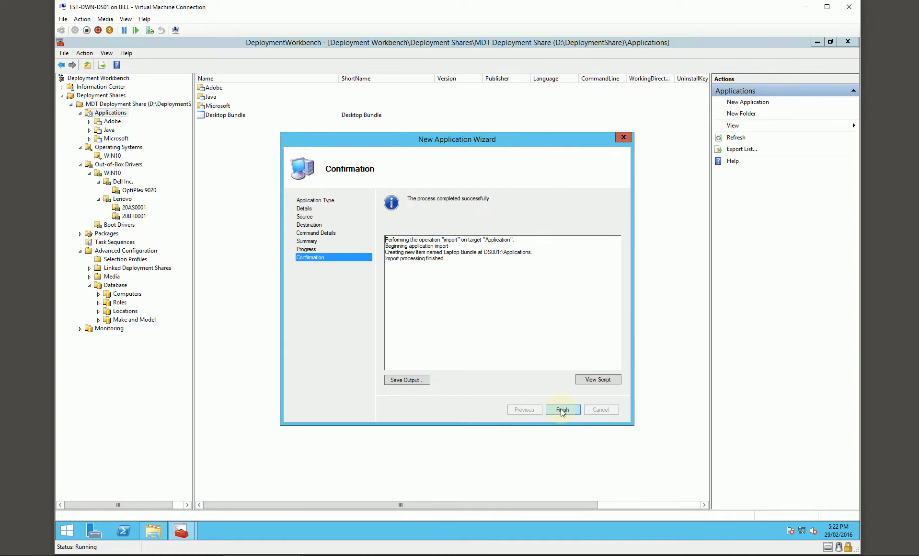
{"action": "left_click", "coordinate": [562, 409]}
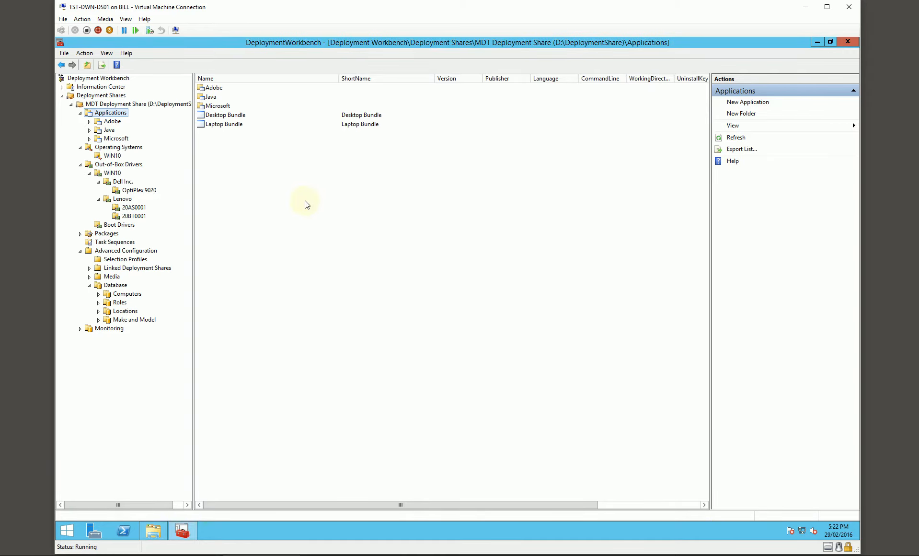
- Create an application bundle named Lenovo X1 Carbon Type 20AS in the Applications folder
{"action": "right_click", "coordinate": [122, 114]}
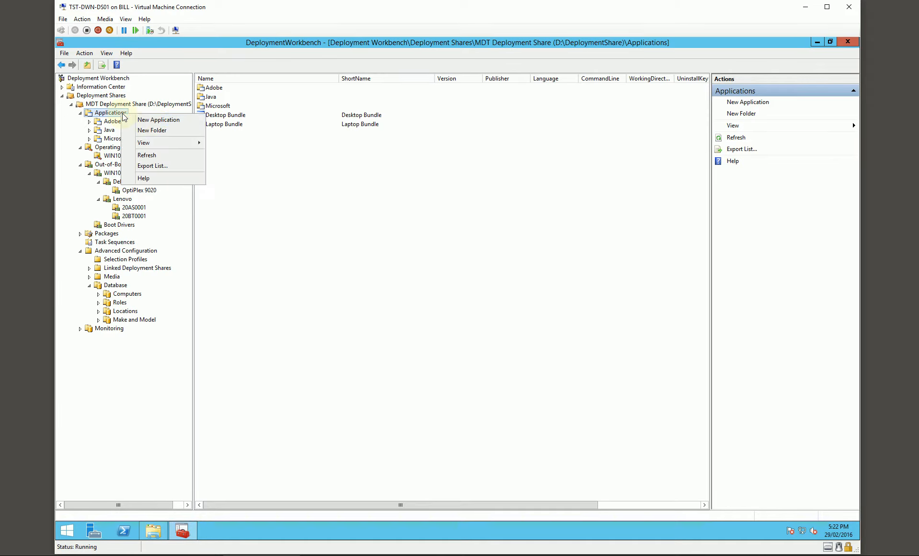
{"action": "left_click", "coordinate": [171, 126]}
{"action": "left_click", "coordinate": [421, 287]}
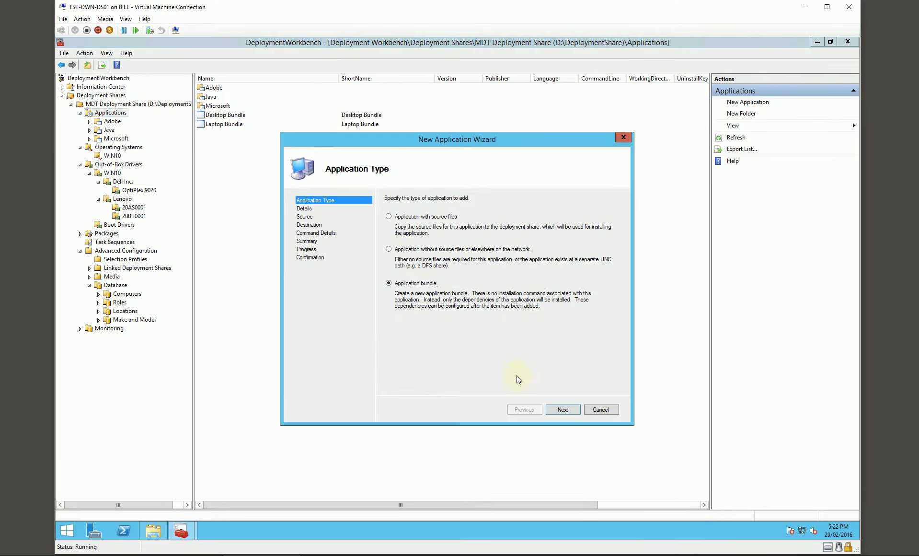
{"action": "left_click", "coordinate": [559, 407]}
{"action": "left_click_drag", "start_coordinate": [426, 145], "coordinate": [489, 186]}
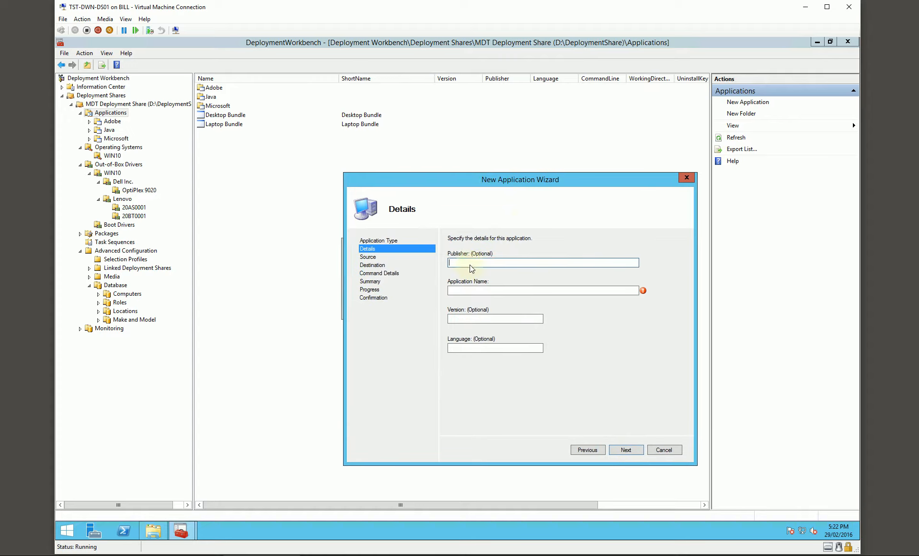
{"action": "left_click", "coordinate": [457, 290]}
{"action": "type", "text": "Lenovo X1 Carbon Type"}
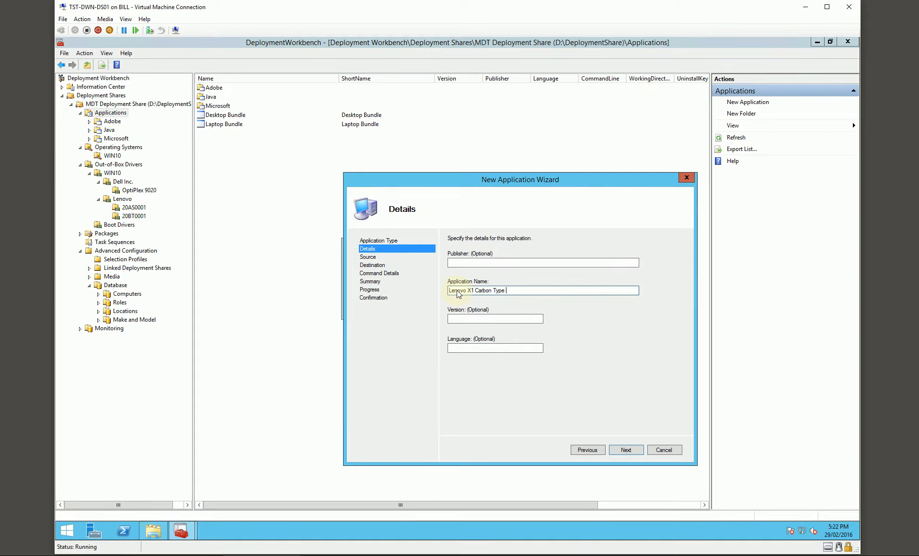
{"action": "left_click", "coordinate": [627, 449]}
{"action": "left_click", "coordinate": [626, 449]}
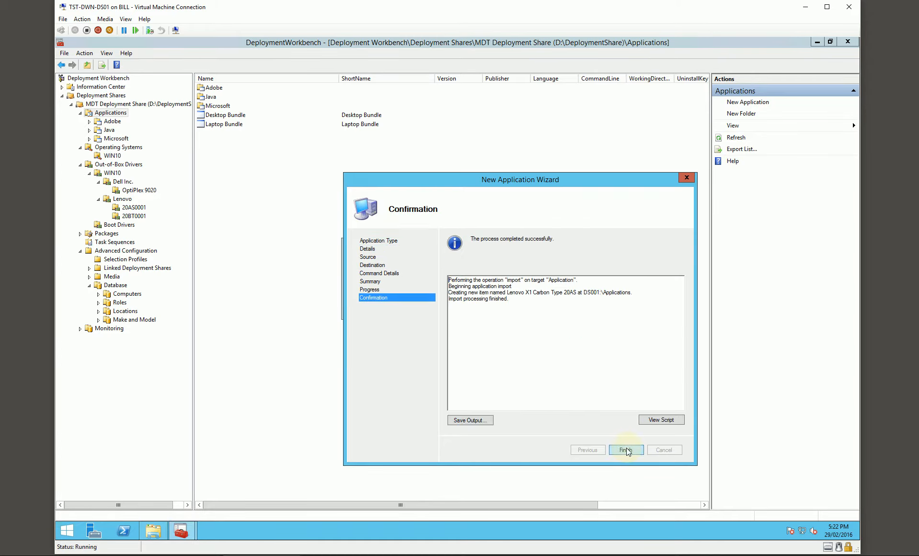
{"action": "left_click", "coordinate": [626, 449]}
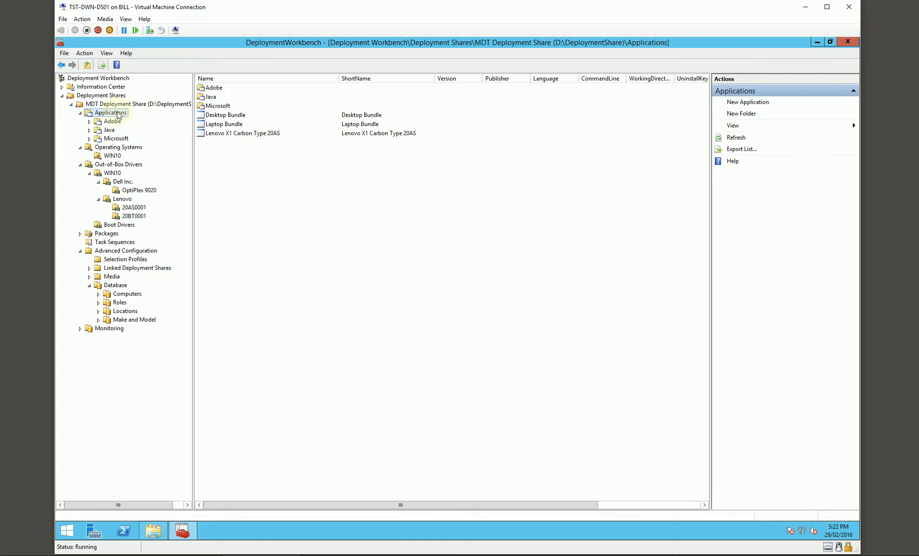
- Create an application bundle named Lenovo X1 Carbon Type 20BT in the Applications folder
{"action": "right_click", "coordinate": [118, 113]}
{"action": "left_click", "coordinate": [157, 119]}
{"action": "left_click", "coordinate": [421, 285]}
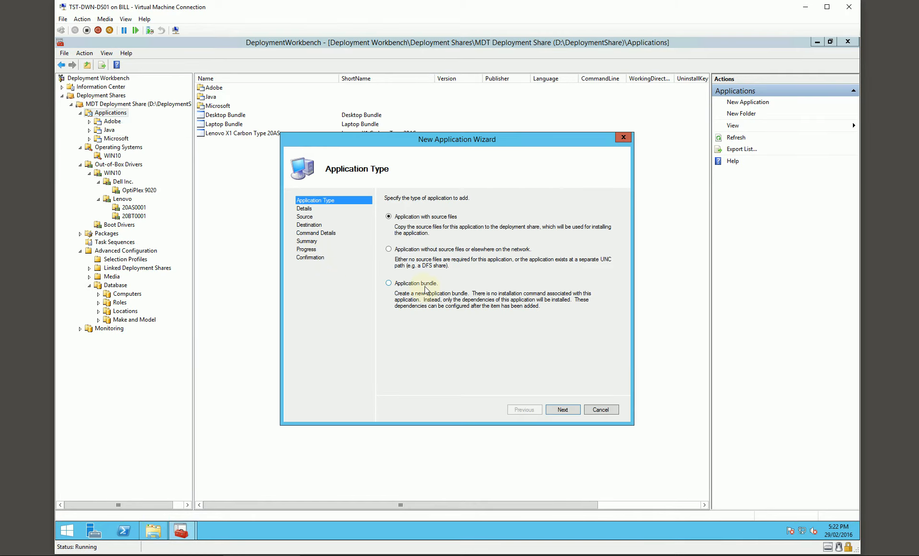
{"action": "left_click", "coordinate": [563, 410]}
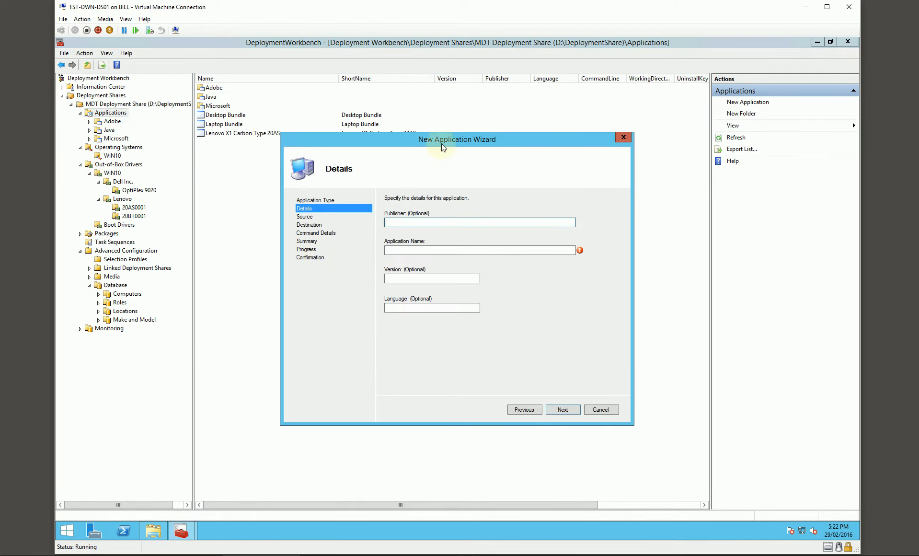
{"action": "left_click_drag", "start_coordinate": [441, 142], "coordinate": [463, 166]}
{"action": "type", "text": "Lenovo X1 Carbon Type 20BT"}
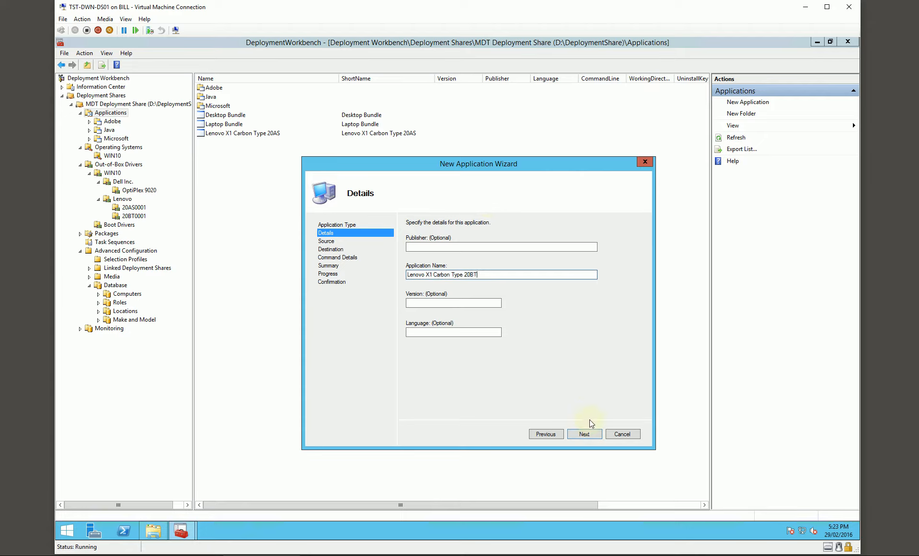
{"action": "left_click", "coordinate": [583, 433]}
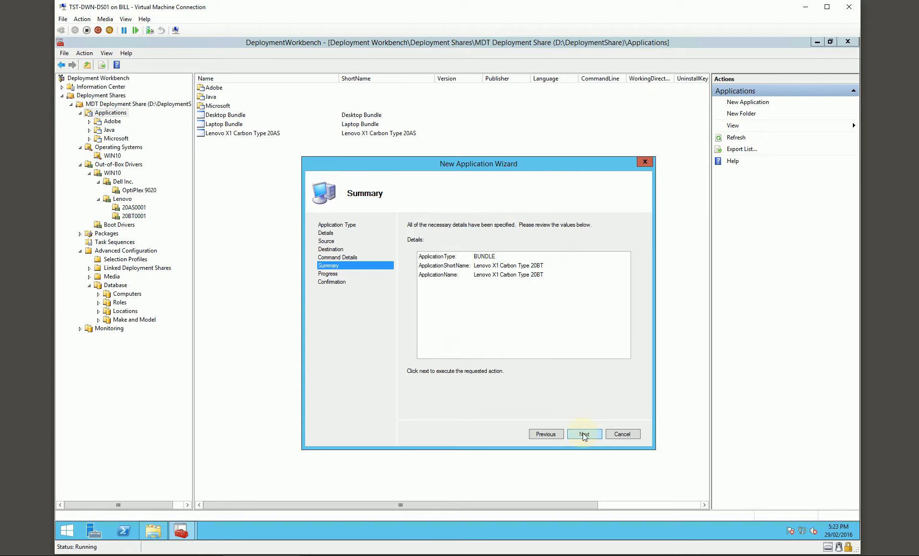
{"action": "left_click", "coordinate": [583, 434]}
{"action": "left_click", "coordinate": [585, 433]}
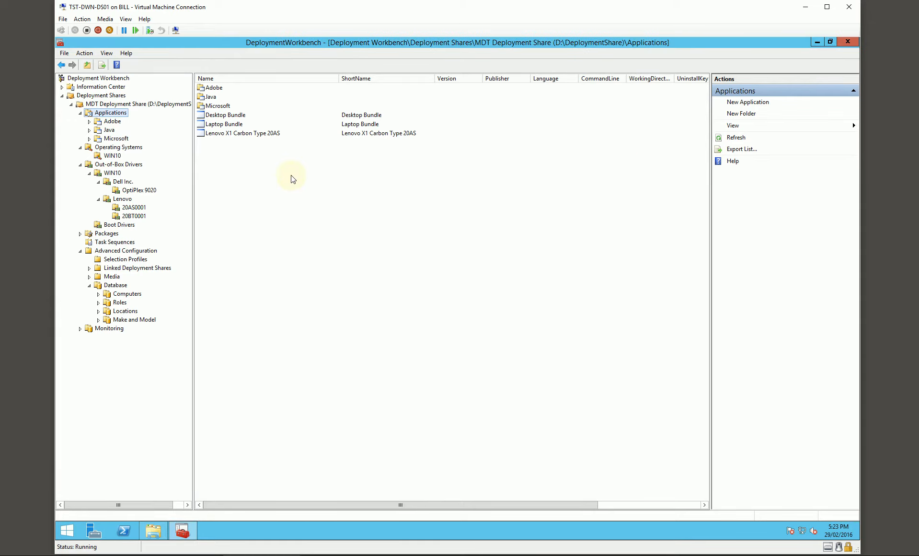
- Create a folder named Lenovo under the deployment share's Applications folder
{"action": "right_click", "coordinate": [111, 114]}
{"action": "left_click", "coordinate": [139, 128]}
{"action": "type", "text": "Lenovo"}
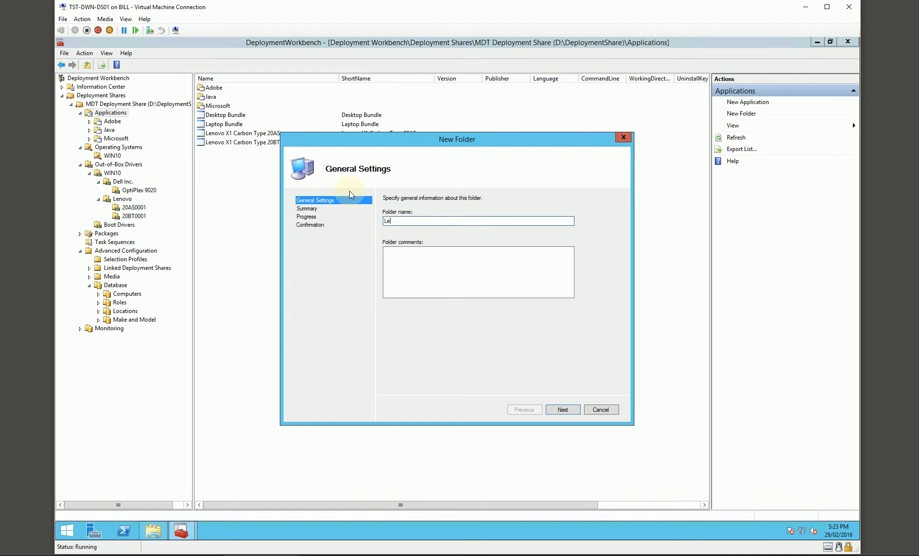
{"action": "key", "text": "Return"}
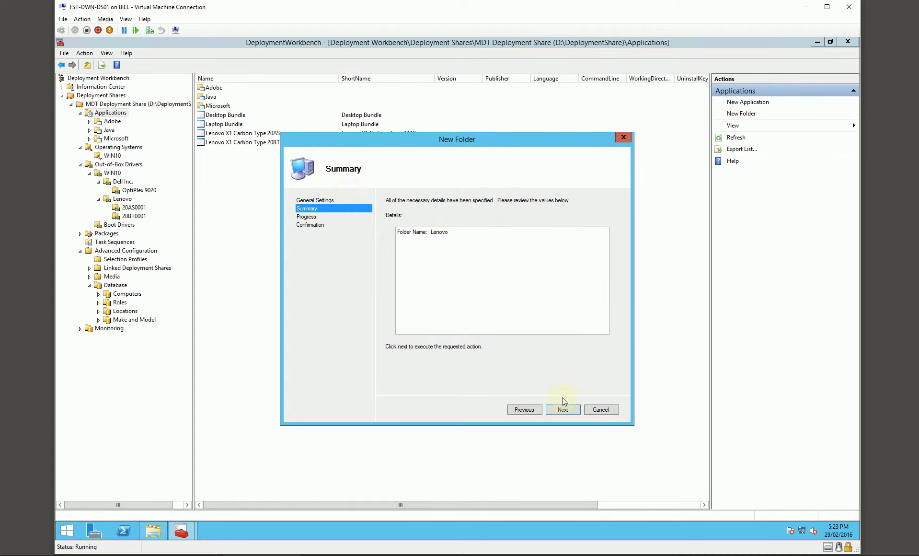
{"action": "left_click", "coordinate": [555, 410]}
{"action": "left_click", "coordinate": [566, 411]}
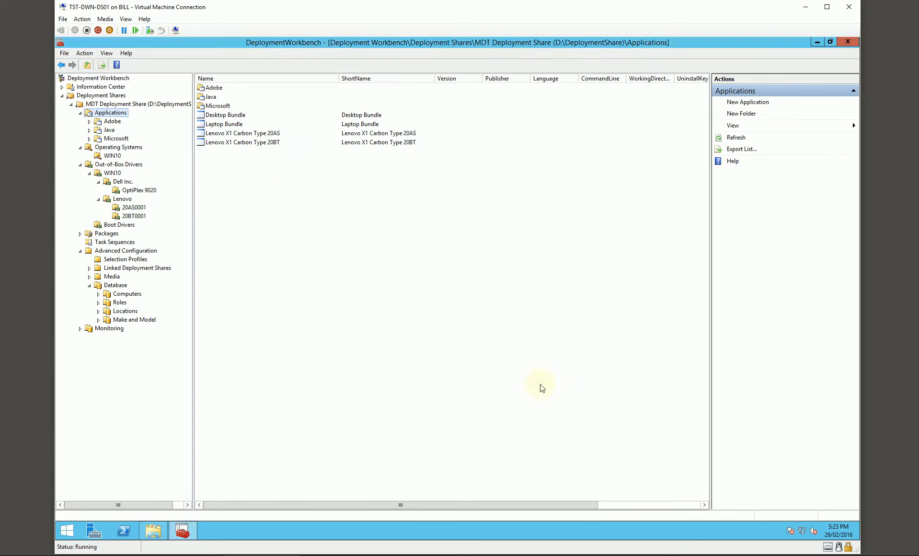
- Create a subfolder named X1 Carbon Type 20AS in the Lenovo applications folder and open it
{"action": "right_click", "coordinate": [113, 147]}
{"action": "left_click", "coordinate": [141, 166]}
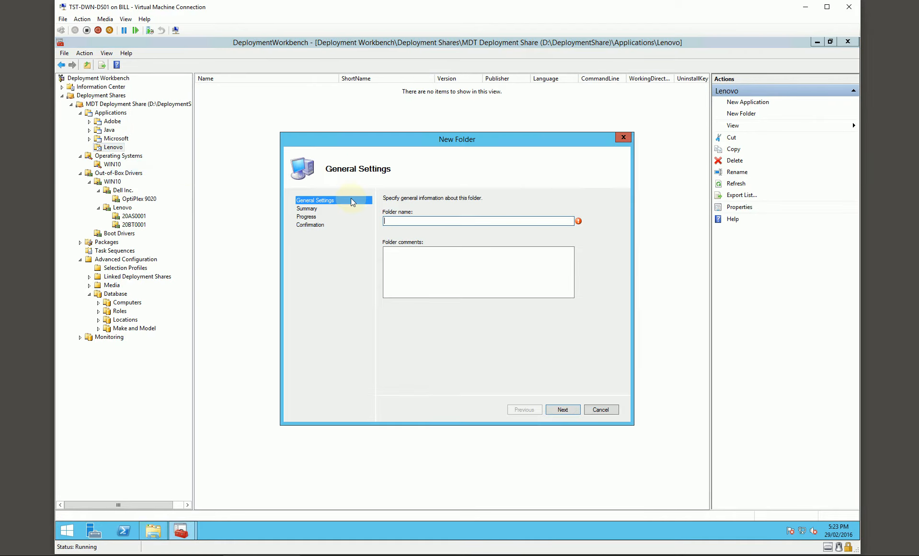
{"action": "type", "text": "X1 Carbon Type 20AS"}
{"action": "key", "text": "Return"}
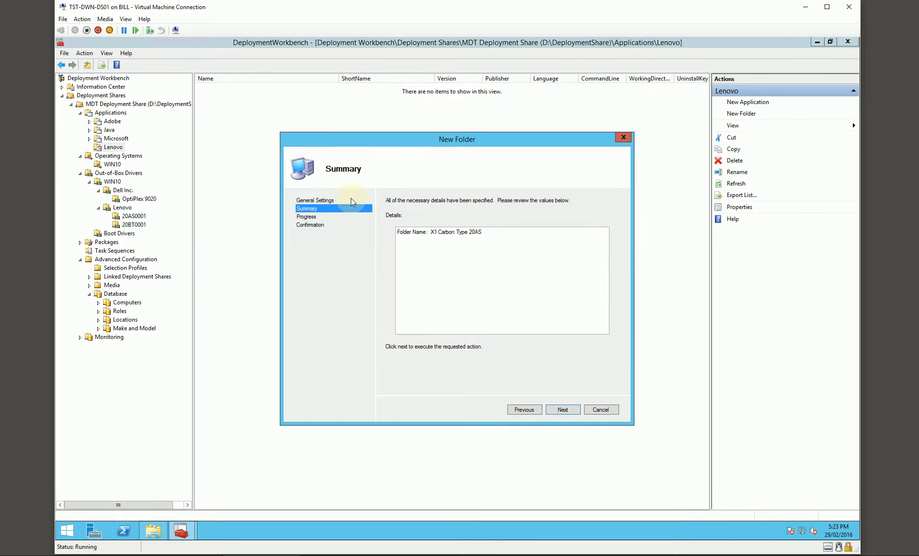
{"action": "left_click", "coordinate": [557, 410]}
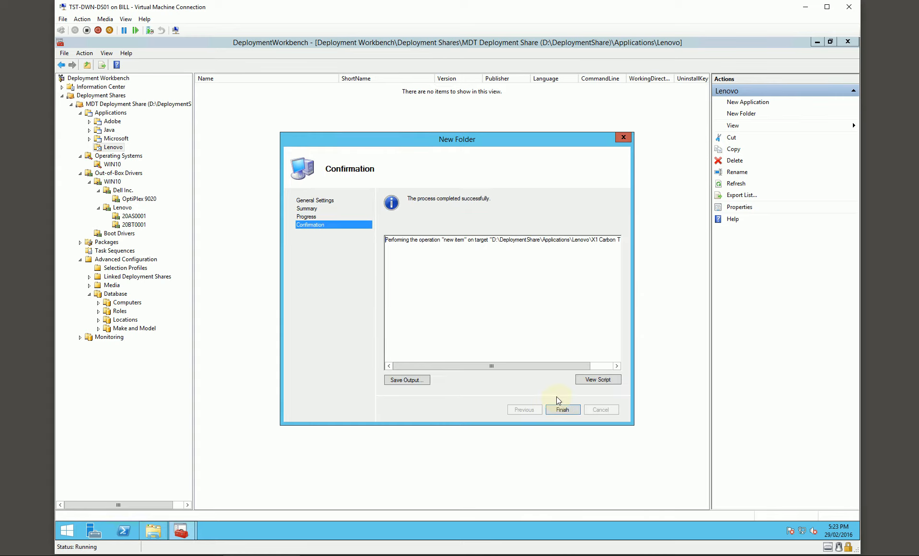
{"action": "left_click", "coordinate": [563, 409]}
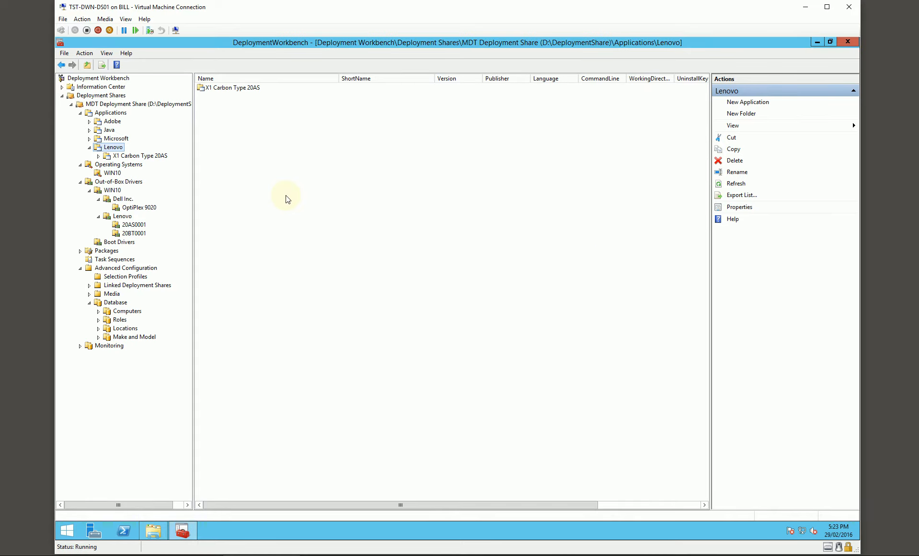
{"action": "left_click", "coordinate": [157, 157]}
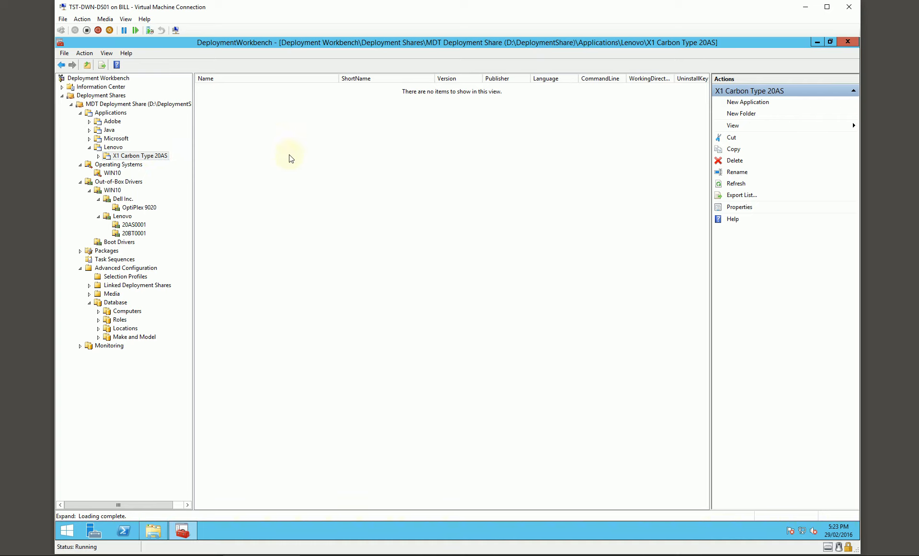
- Add Microsoft Office 2013 Pro Plus from the Microsoft folder as a dependency of Desktop Bundle
{"action": "left_click", "coordinate": [115, 113]}
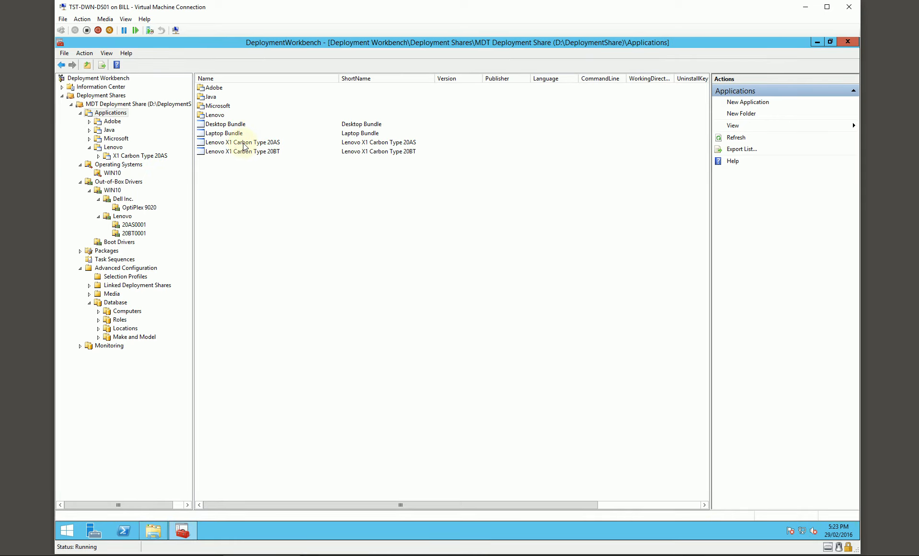
{"action": "double_click", "coordinate": [230, 125]}
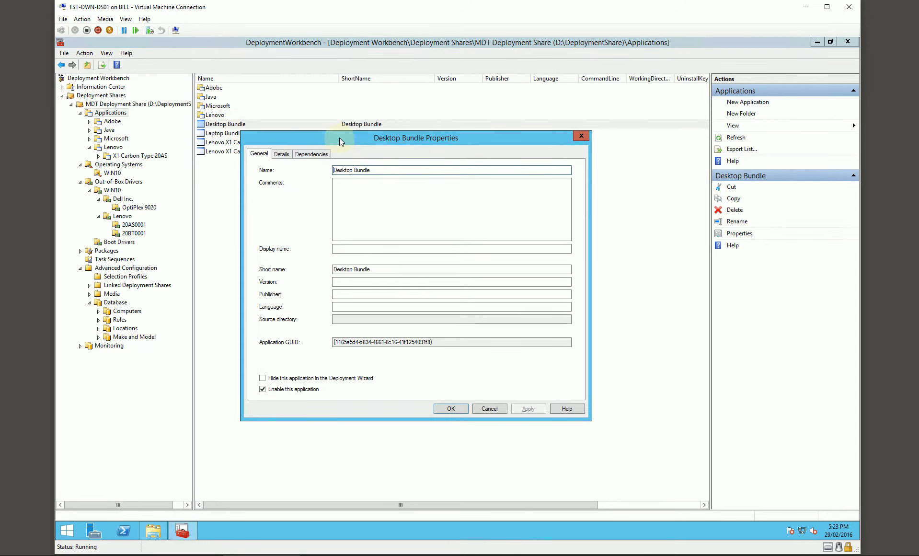
{"action": "left_click_drag", "start_coordinate": [339, 138], "coordinate": [363, 140]}
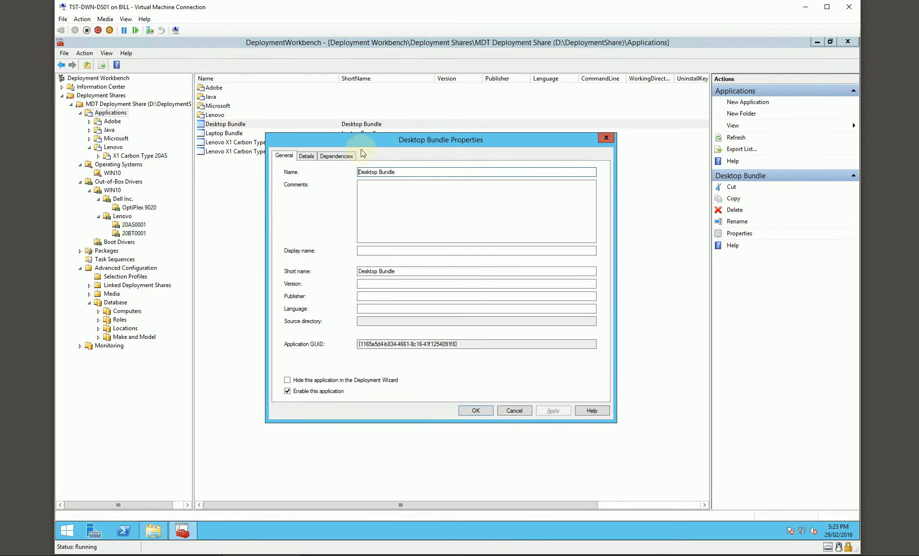
{"action": "left_click", "coordinate": [334, 157]}
{"action": "left_click_drag", "start_coordinate": [381, 139], "coordinate": [406, 151]}
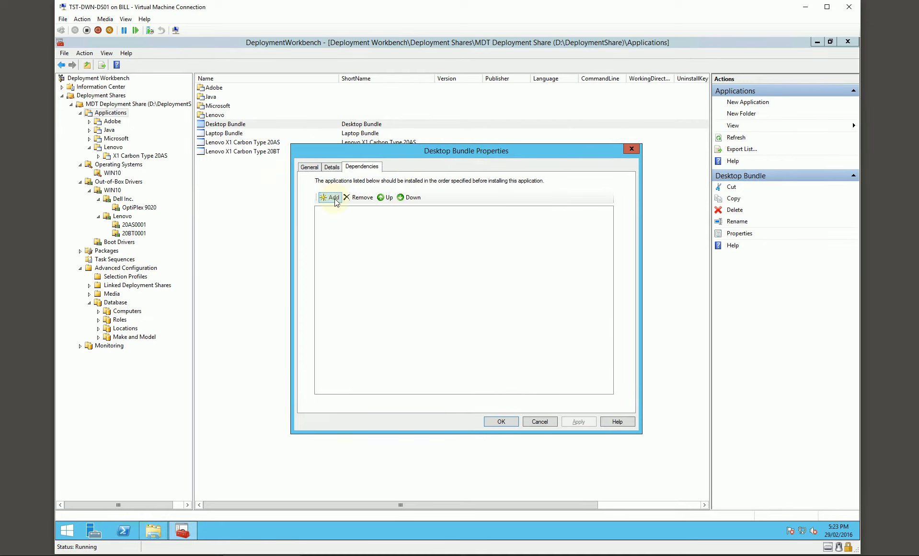
{"action": "left_click", "coordinate": [334, 198]}
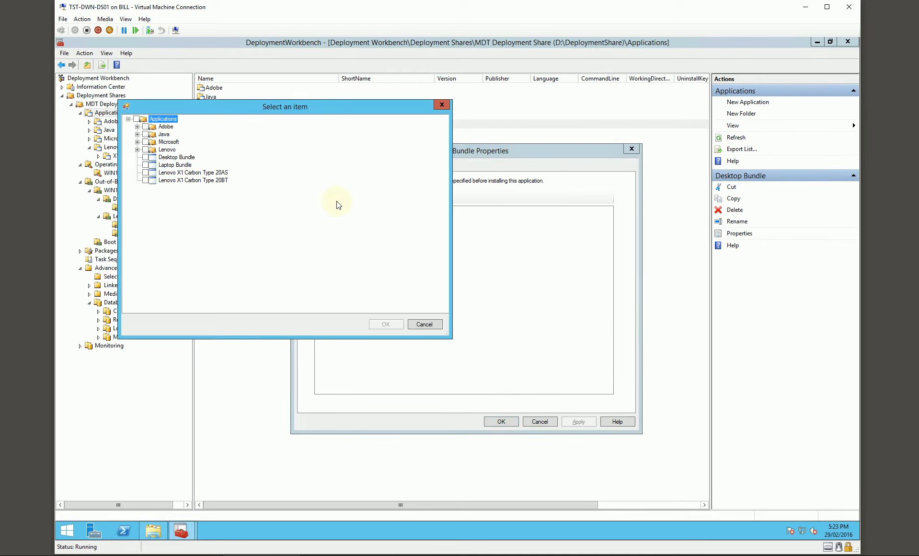
{"action": "left_click", "coordinate": [138, 142]}
{"action": "left_click", "coordinate": [155, 150]}
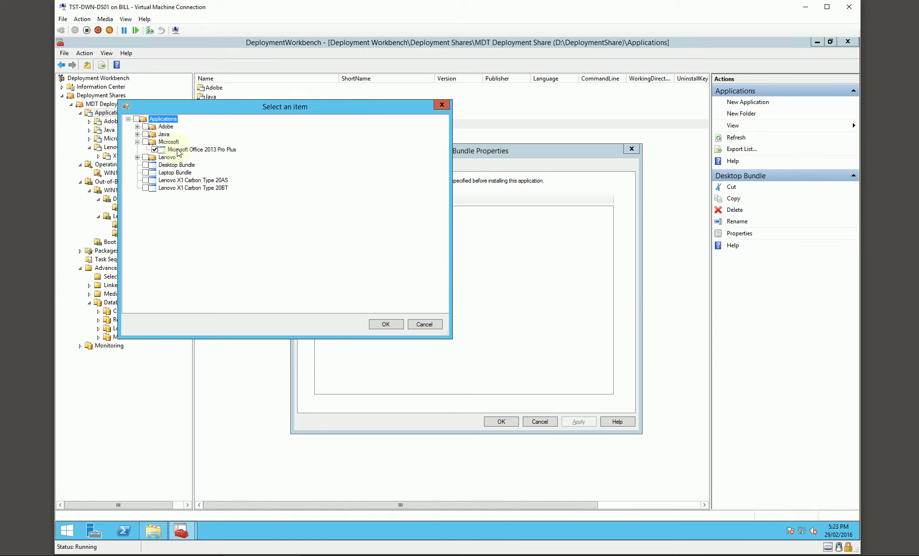
{"action": "left_click", "coordinate": [386, 324]}
- Try moving Microsoft Office 2013 Pro Plus up in Desktop Bundle's dependency order, and save the bundle's properties
{"action": "left_click", "coordinate": [374, 217]}
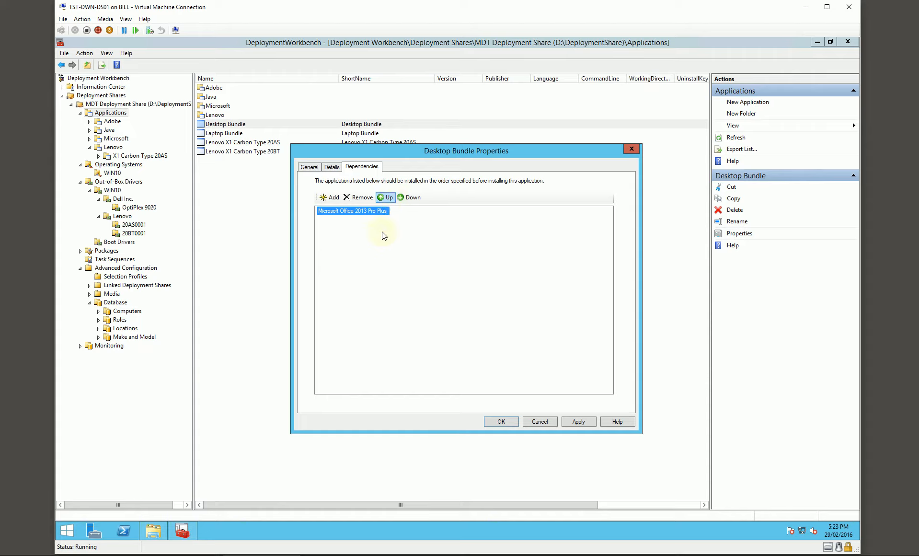
{"action": "left_click", "coordinate": [388, 198]}
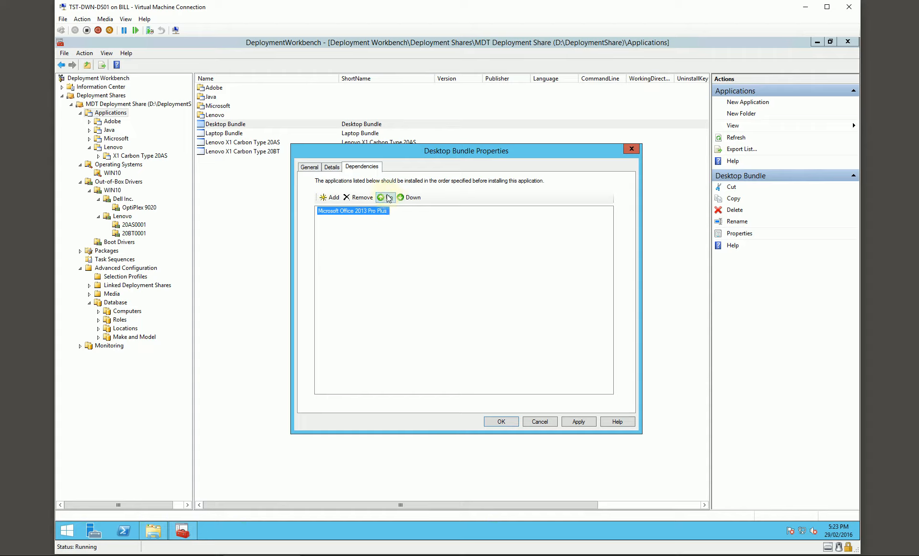
{"action": "left_click", "coordinate": [365, 231]}
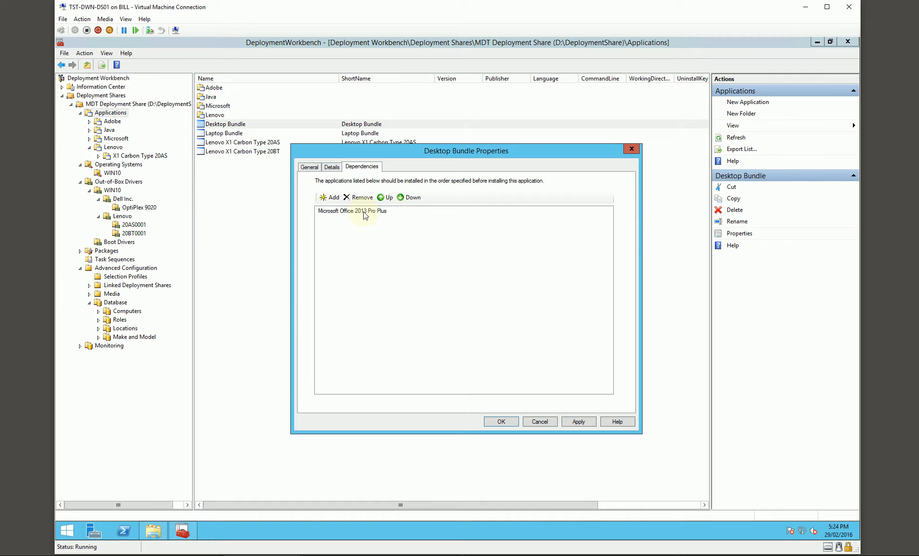
{"action": "left_click_drag", "start_coordinate": [398, 149], "coordinate": [380, 170]}
{"action": "left_click", "coordinate": [347, 220]}
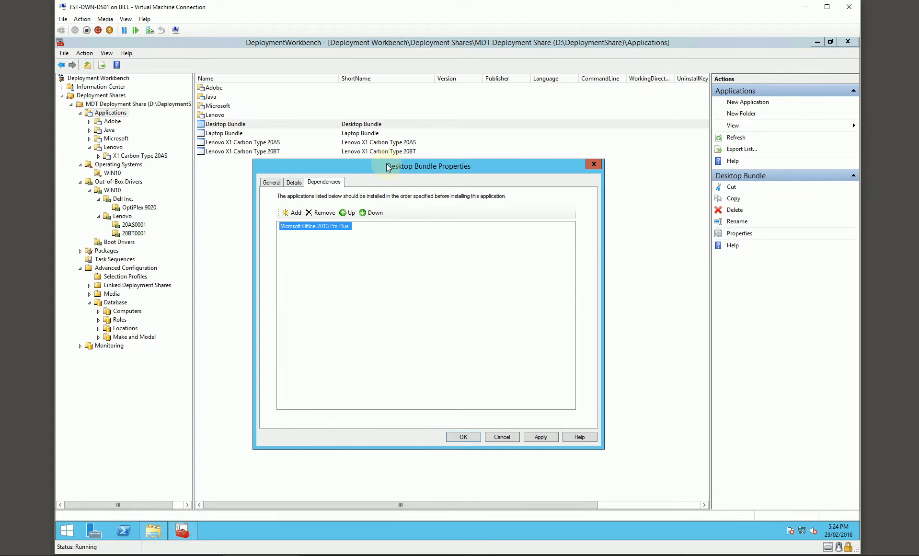
{"action": "left_click_drag", "start_coordinate": [387, 166], "coordinate": [377, 168]}
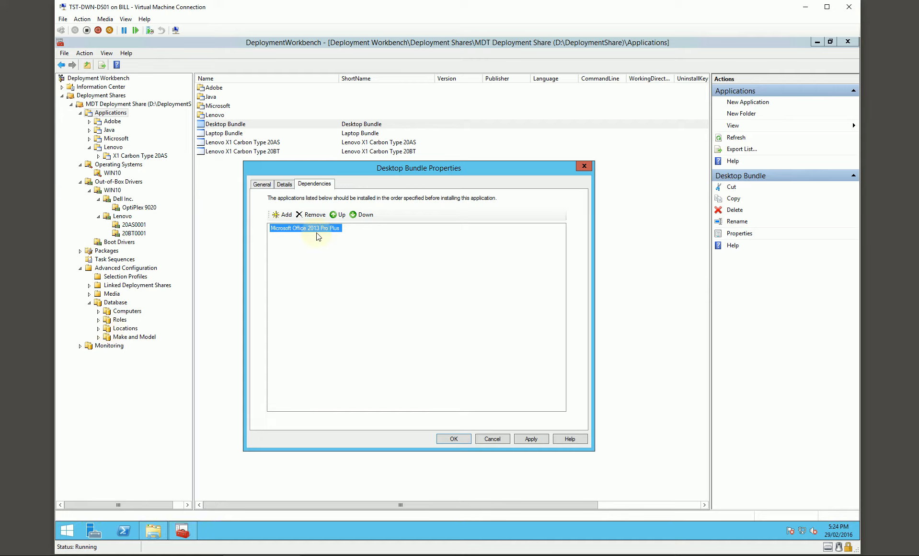
{"action": "mouse_move", "coordinate": [373, 171]}
{"action": "left_mouse_down"}
{"action": "mouse_move", "coordinate": [357, 169]}
{"action": "mouse_move", "coordinate": [372, 175]}
{"action": "left_mouse_up"}
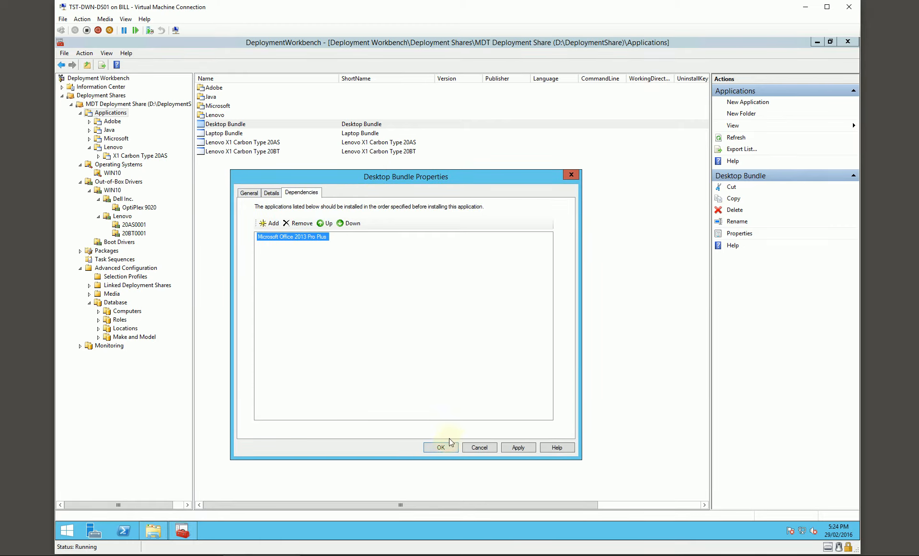
{"action": "left_click", "coordinate": [441, 447]}
- Add Microsoft Office 2013 Pro Plus as a dependency of Laptop Bundle and save its properties
{"action": "double_click", "coordinate": [233, 134]}
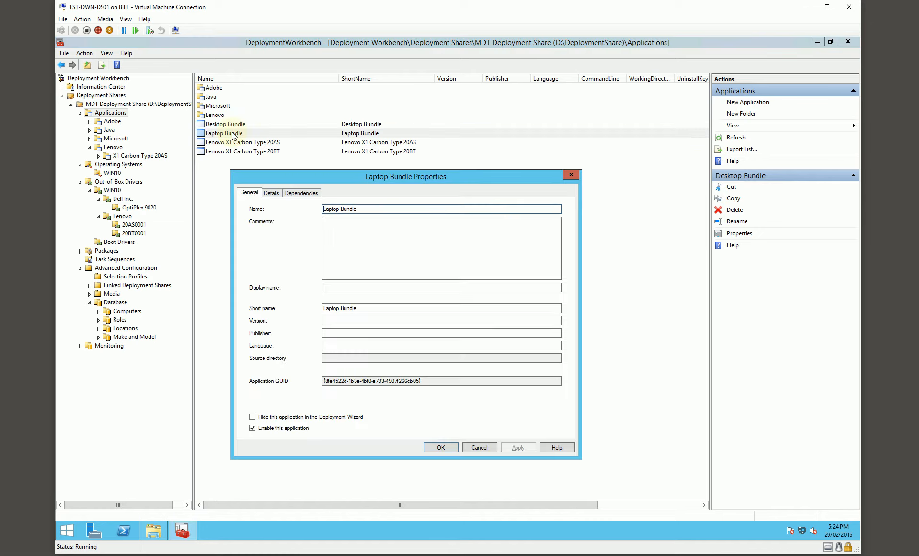
{"action": "left_click", "coordinate": [301, 193]}
{"action": "left_click", "coordinate": [272, 226]}
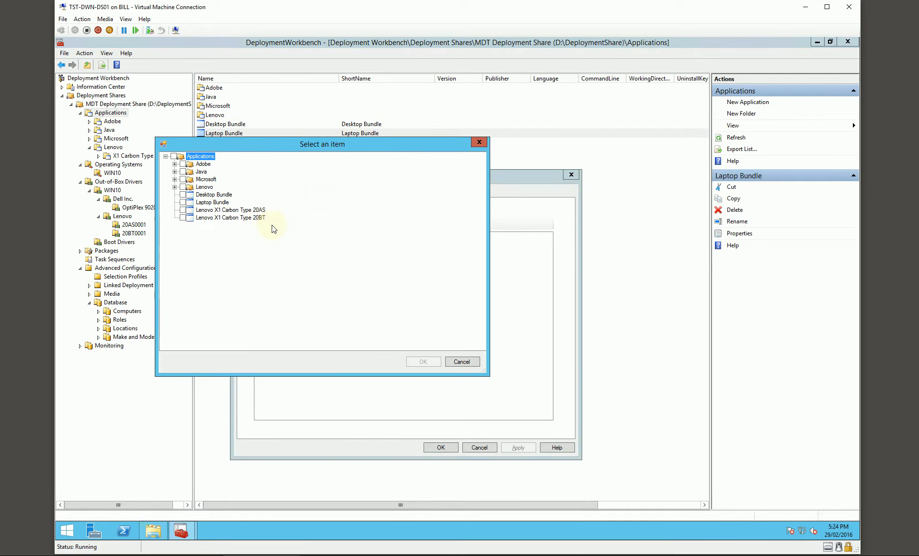
{"action": "left_click", "coordinate": [175, 180]}
{"action": "left_click", "coordinate": [192, 187]}
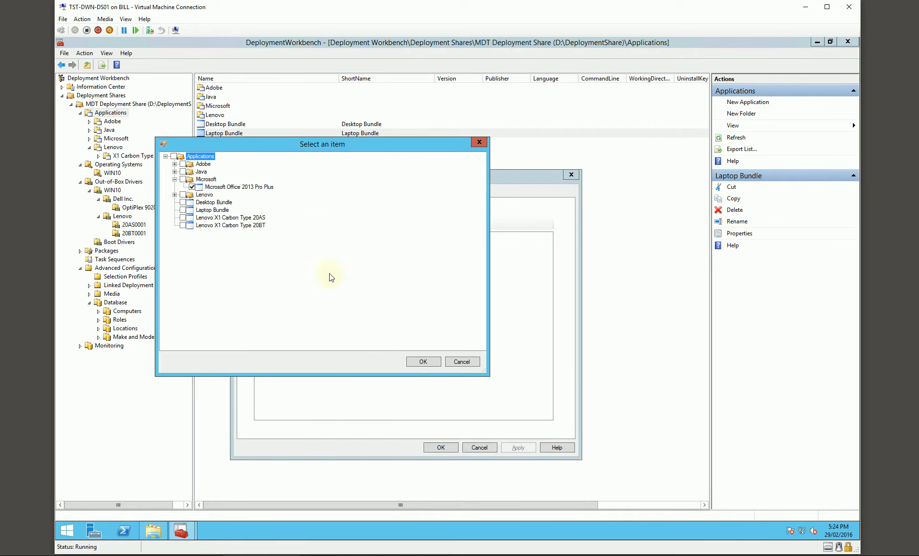
{"action": "left_click", "coordinate": [436, 360]}
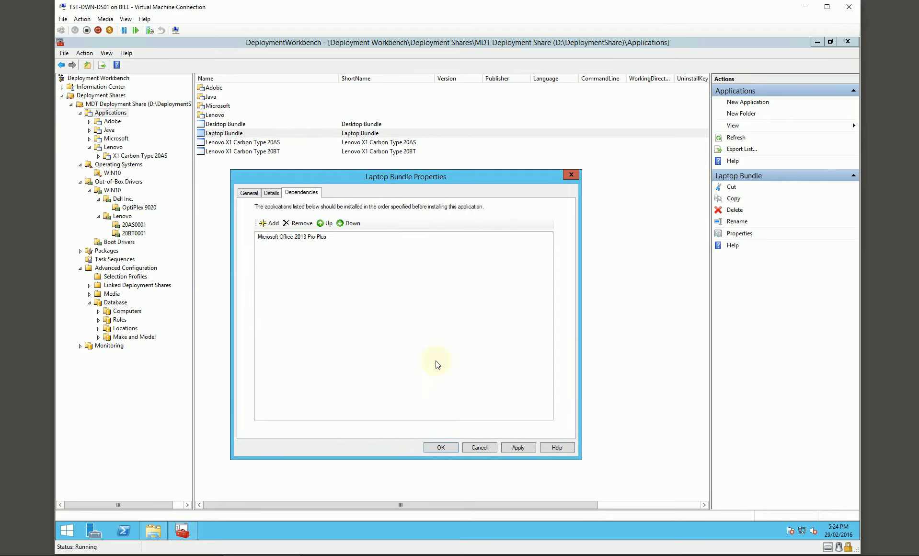
{"action": "left_click", "coordinate": [441, 448]}
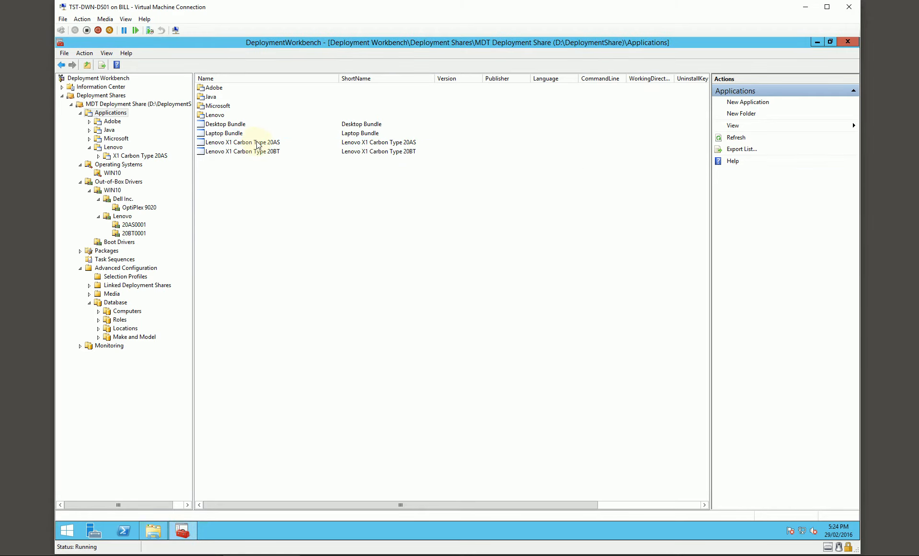
{"action": "left_click", "coordinate": [120, 156]}
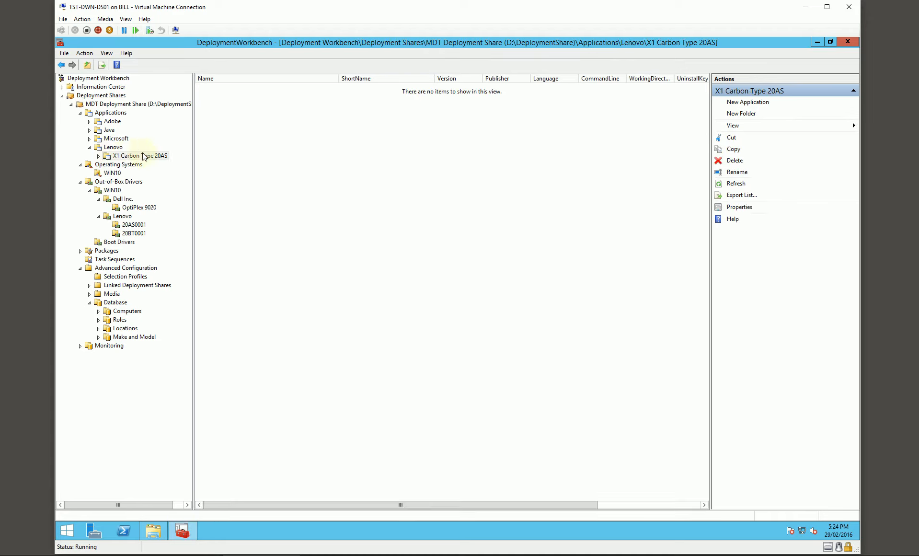
{"action": "left_click", "coordinate": [110, 113]}
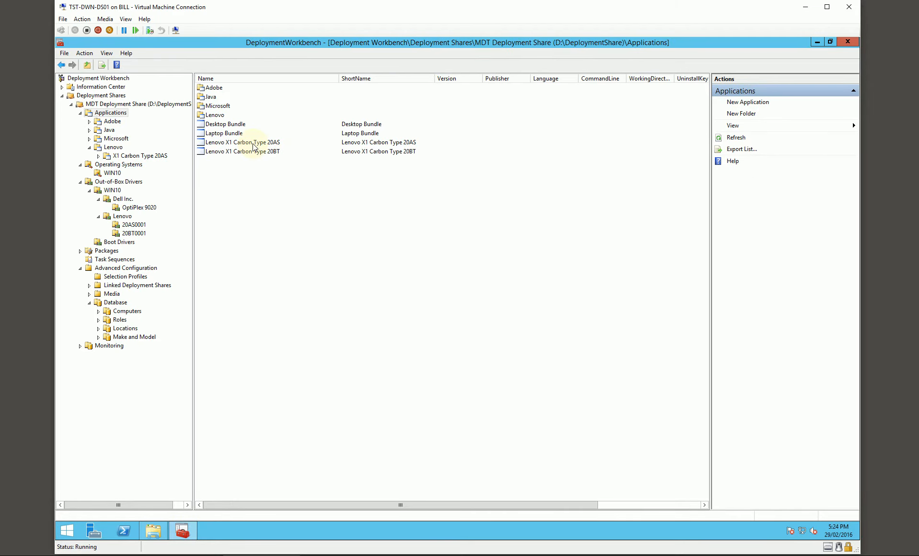
{"action": "double_click", "coordinate": [253, 145]}
{"action": "left_click", "coordinate": [301, 192]}
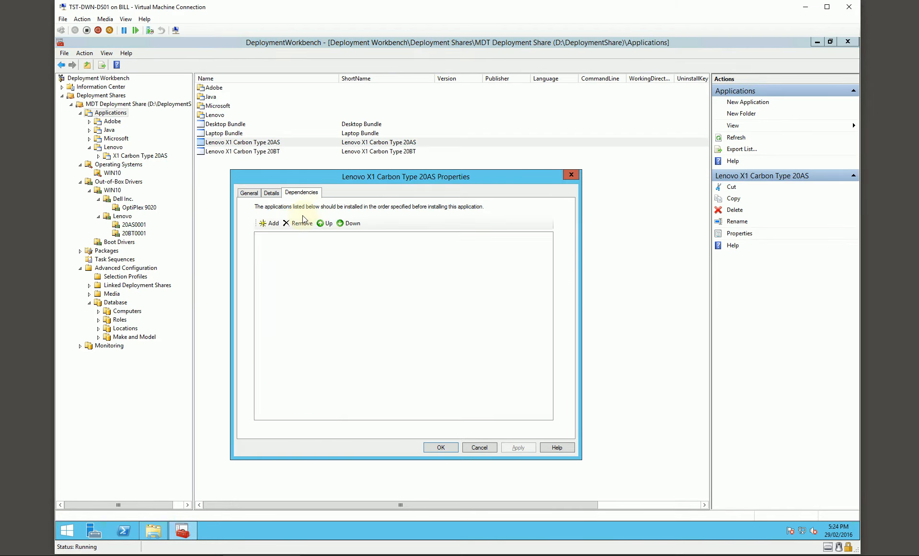
{"action": "left_click", "coordinate": [271, 224]}
{"action": "left_click", "coordinate": [99, 112]}
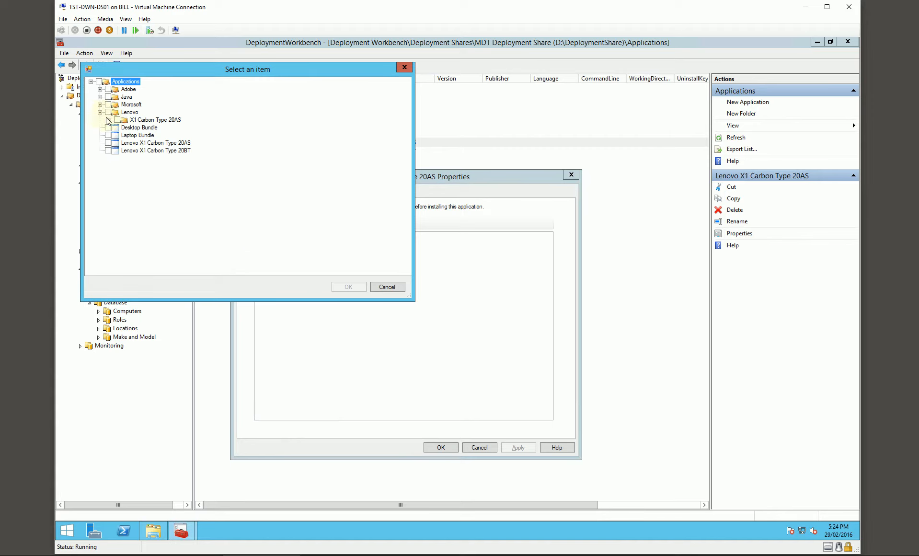
{"action": "left_click", "coordinate": [117, 119]}
{"action": "left_click", "coordinate": [386, 287]}
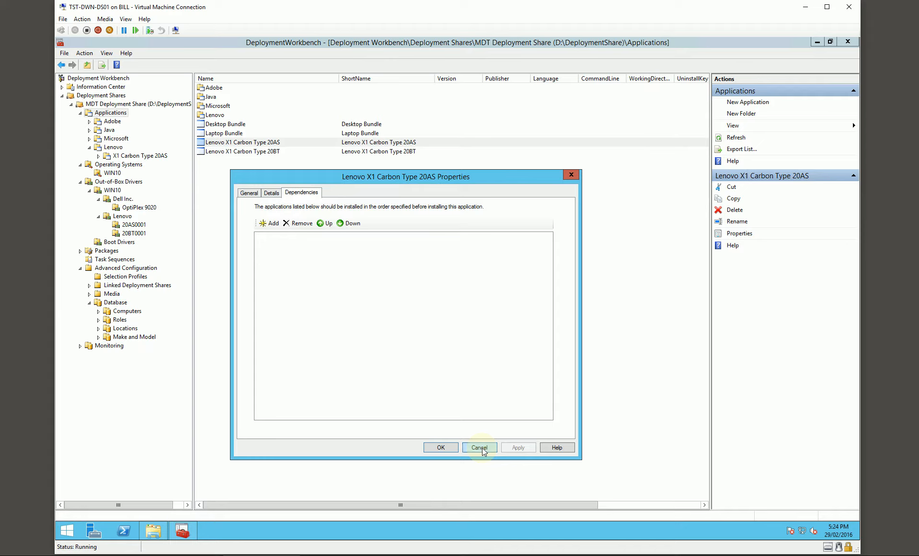
{"action": "left_click", "coordinate": [480, 447]}
{"action": "left_click", "coordinate": [270, 169]}
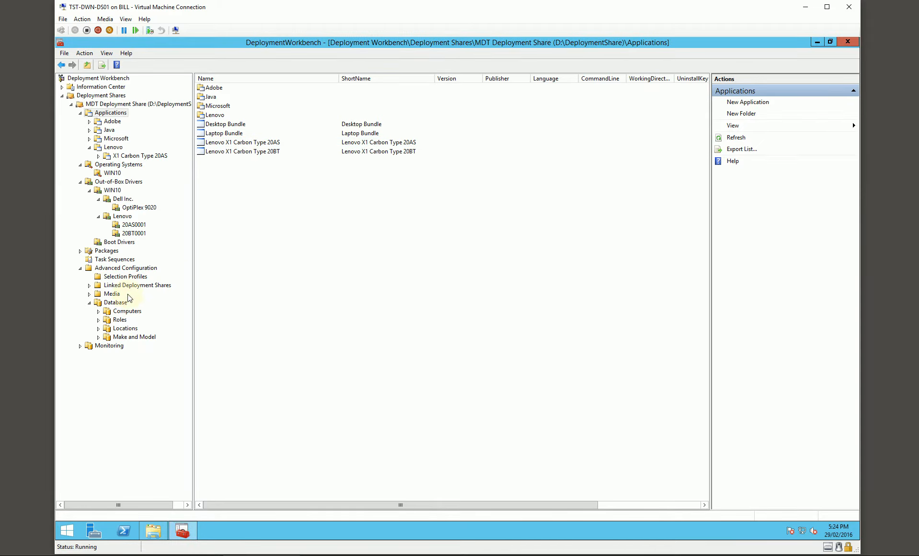
- Add Desktop Bundle as a Lite Touch application to the Desktops database role and save the role
{"action": "left_click", "coordinate": [120, 320]}
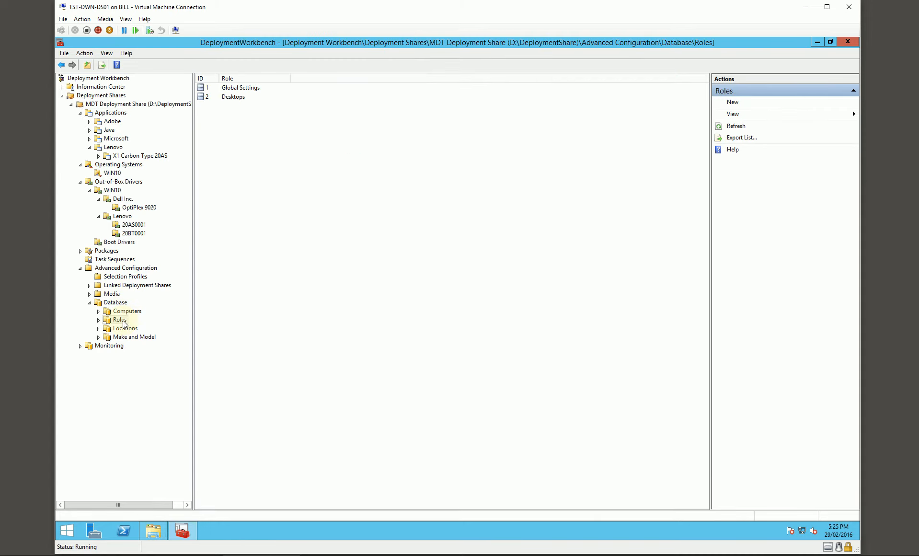
{"action": "double_click", "coordinate": [235, 97]}
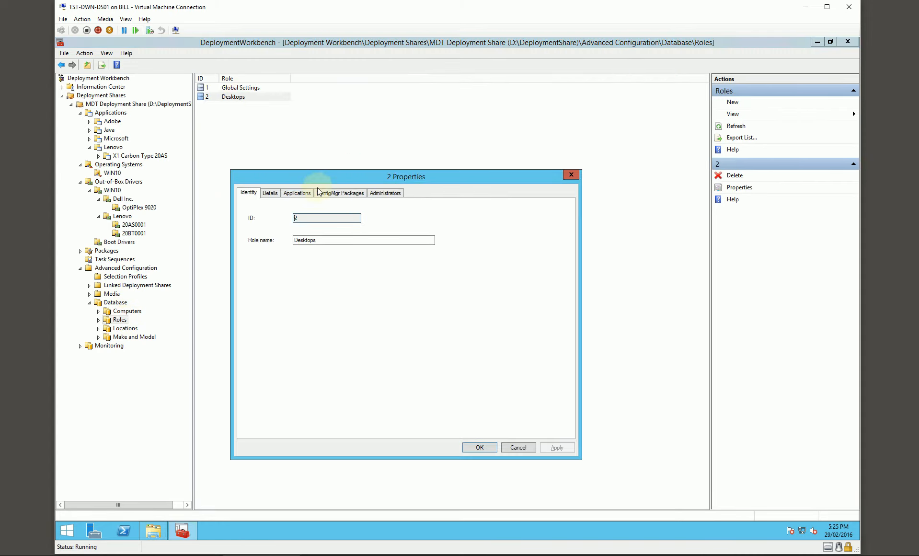
{"action": "left_click", "coordinate": [302, 193]}
{"action": "left_click", "coordinate": [275, 222]}
{"action": "left_click", "coordinate": [305, 238]}
{"action": "left_click", "coordinate": [171, 157]}
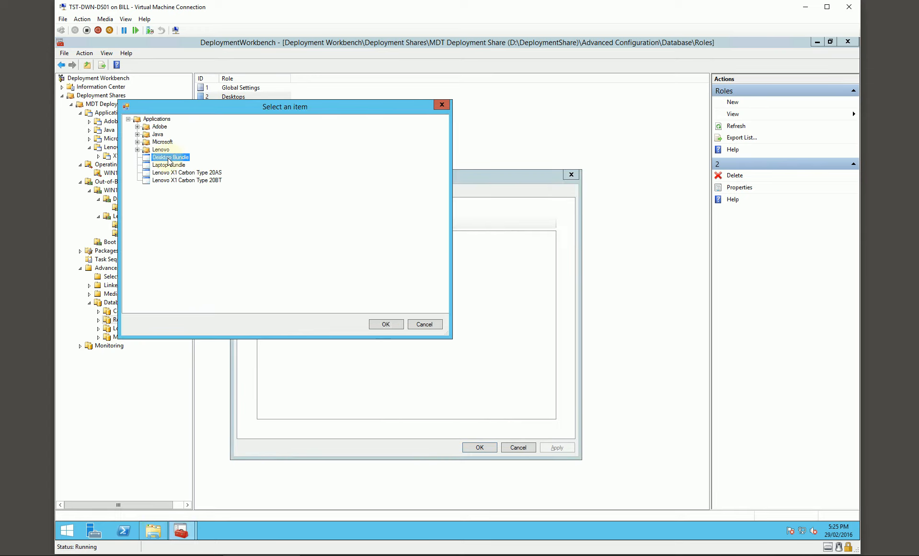
{"action": "left_click", "coordinate": [385, 325]}
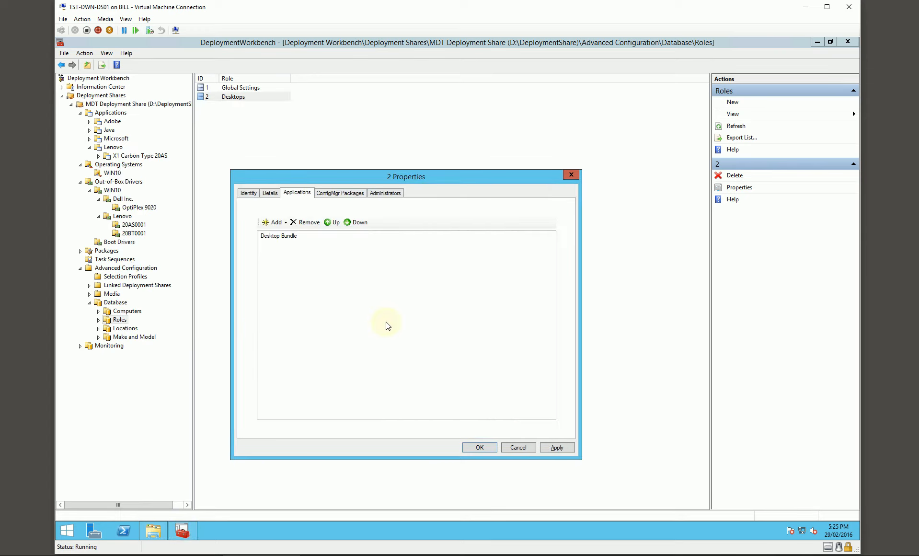
{"action": "left_click", "coordinate": [479, 448]}
- Create a role named Laptops with MachineObjectOU set to OU=Laptops,OU=%SiteName%,OU=Computers,OU=TESTLAB,dc=testlab,dc=local
{"action": "right_click", "coordinate": [241, 150]}
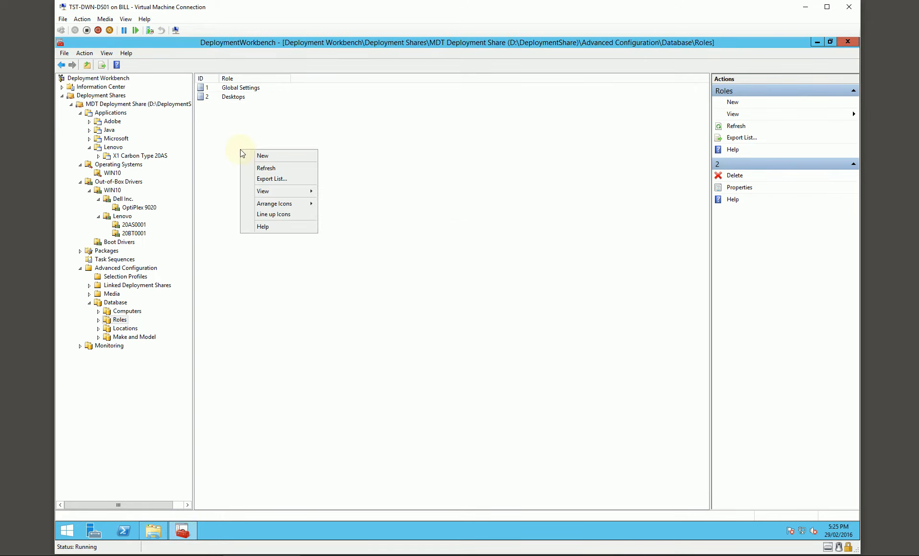
{"action": "left_click", "coordinate": [267, 157]}
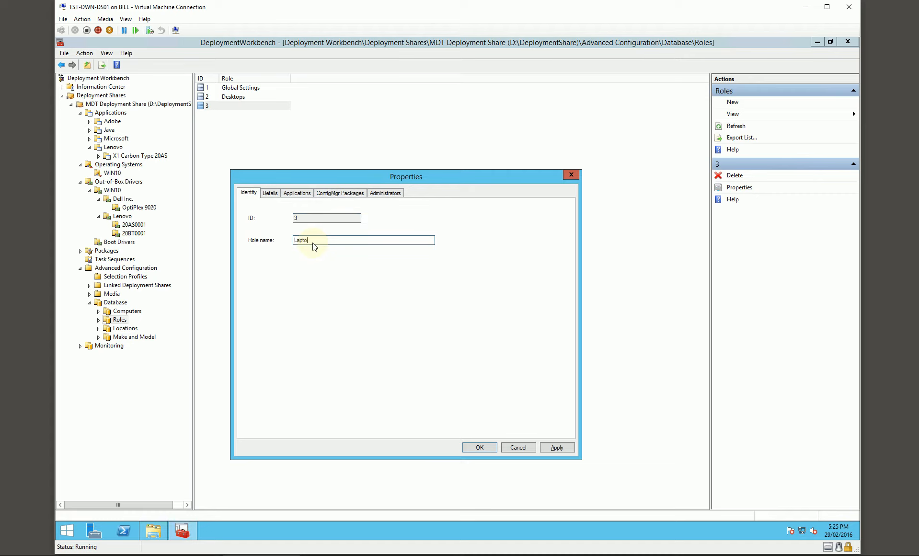
{"action": "left_click", "coordinate": [277, 194]}
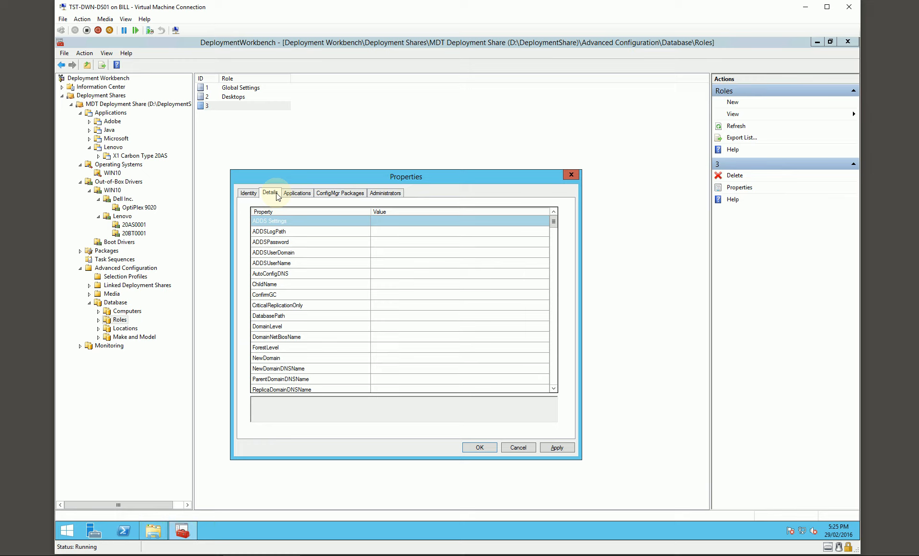
{"action": "left_click_drag", "start_coordinate": [554, 220], "coordinate": [561, 277]}
{"action": "scroll", "coordinate": [564, 287], "scroll_direction": "down", "scroll_amount": 10}
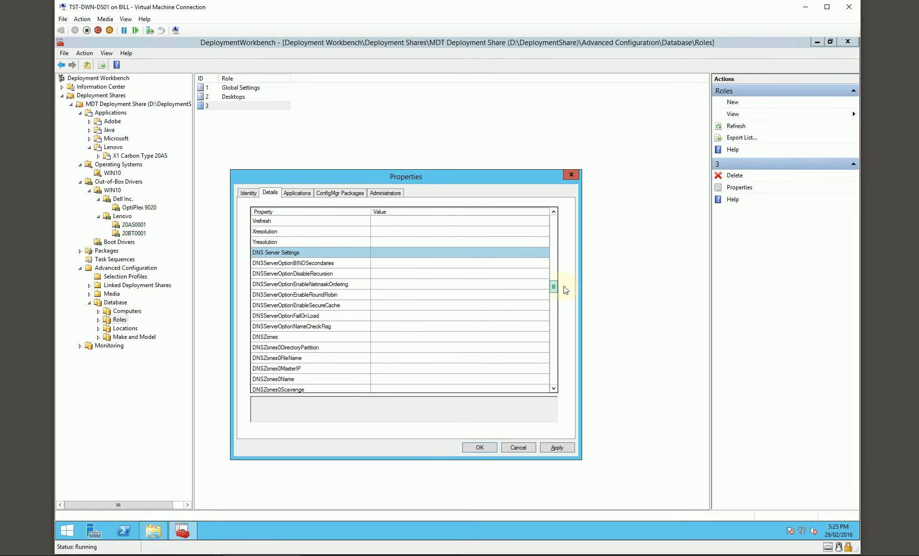
{"action": "left_click", "coordinate": [437, 317]}
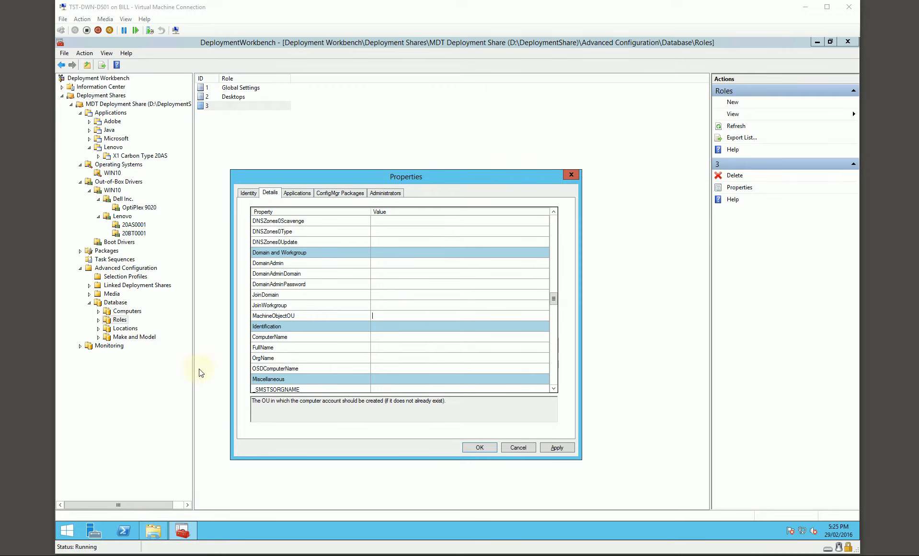
{"action": "type", "text": "Laptops,OU=%SiteName%,OU=Computers,OU=TESTLAB,dc=testlab,dc=local"}
{"action": "key", "text": "Home"}
{"action": "key", "text": "Right"}
{"action": "key", "text": "Right"}
{"action": "key", "text": "Right"}
{"action": "key", "text": "Right"}
{"action": "key", "text": "Right"}
{"action": "key", "text": "Right"}
{"action": "key", "text": "Right"}
{"action": "key", "text": "Right"}
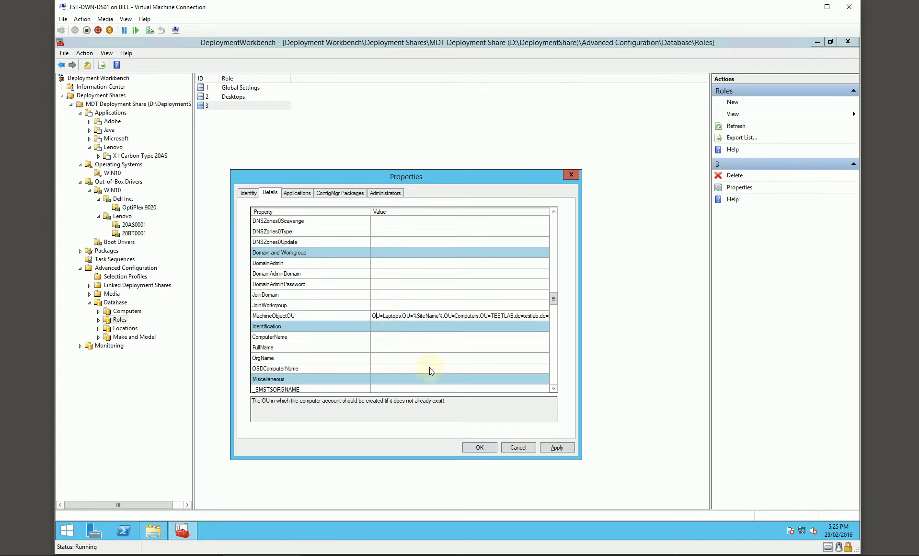
- Add Laptop Bundle as a Lite Touch application to the Laptops role and save the role
{"action": "left_click", "coordinate": [306, 193]}
{"action": "left_click", "coordinate": [274, 222]}
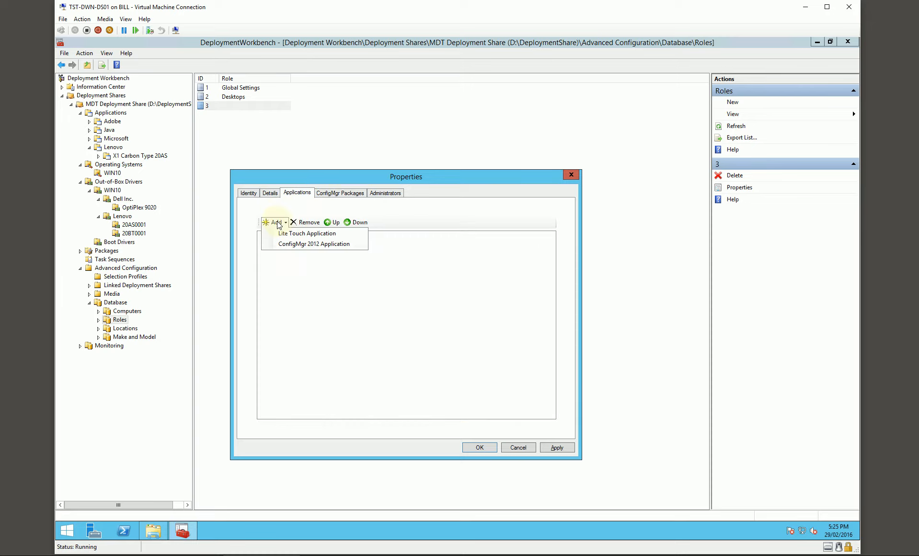
{"action": "left_click", "coordinate": [289, 234]}
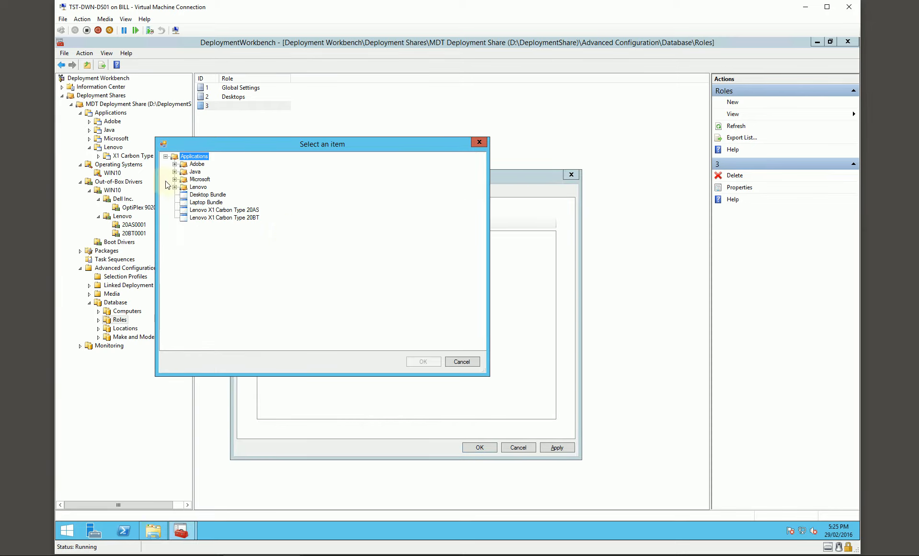
{"action": "left_click", "coordinate": [210, 202]}
{"action": "left_click", "coordinate": [423, 362]}
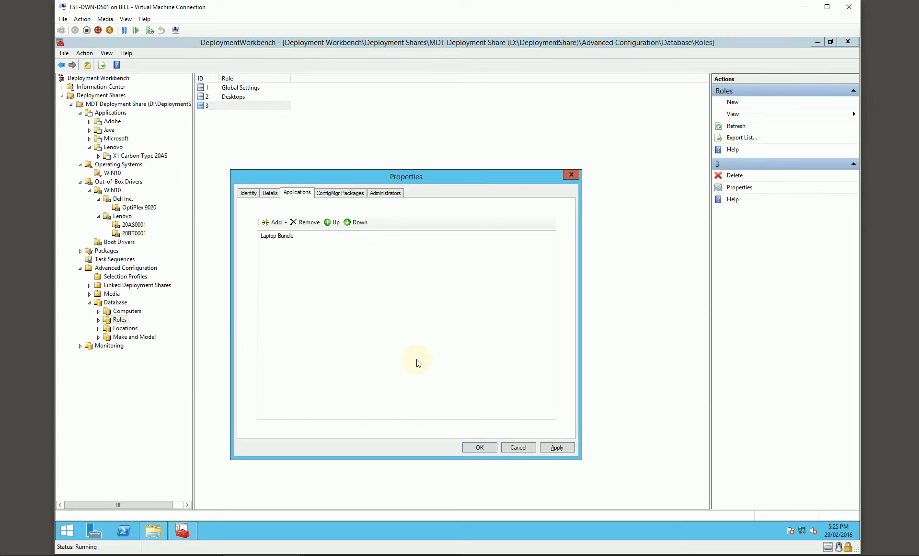
{"action": "left_click", "coordinate": [481, 447]}
- Create another database role and name it Pool Laptops
{"action": "right_click", "coordinate": [236, 145]}
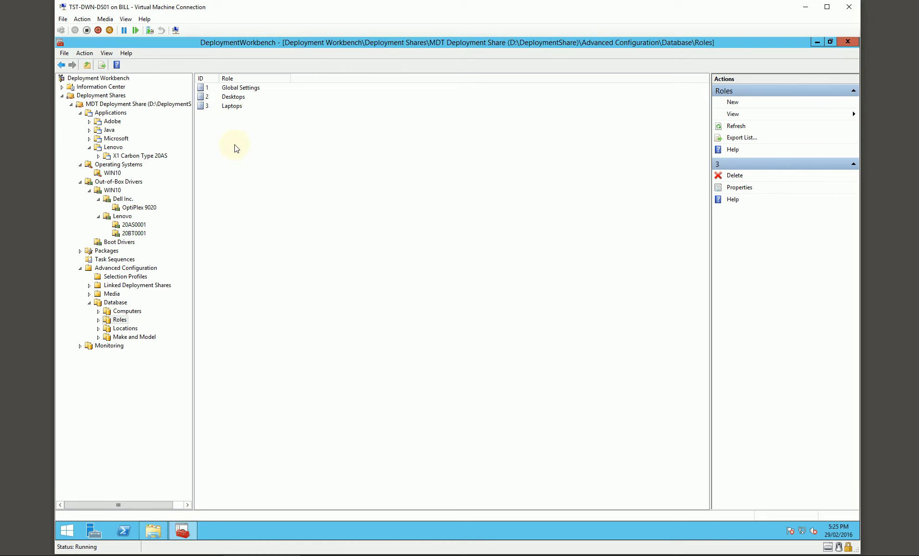
{"action": "left_click", "coordinate": [267, 152]}
{"action": "left_click", "coordinate": [310, 242]}
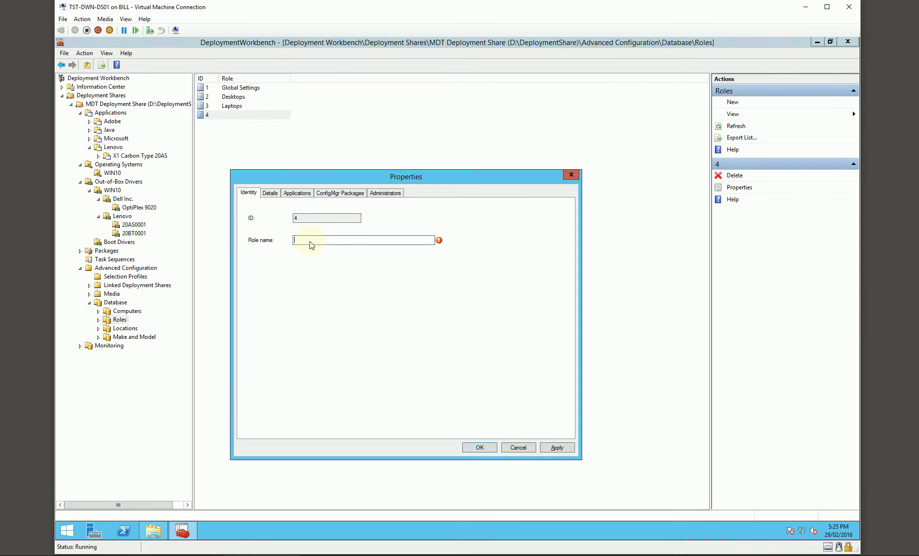
{"action": "type", "text": "Pool Laptops"}
- Set the Pool Laptops role's MachineObjectOU to OU=Pool,OU=Laptops,OU=%SiteName%,OU=Computers,OU=TESTLAB,dc=testlab,dc=local
{"action": "left_click", "coordinate": [268, 193]}
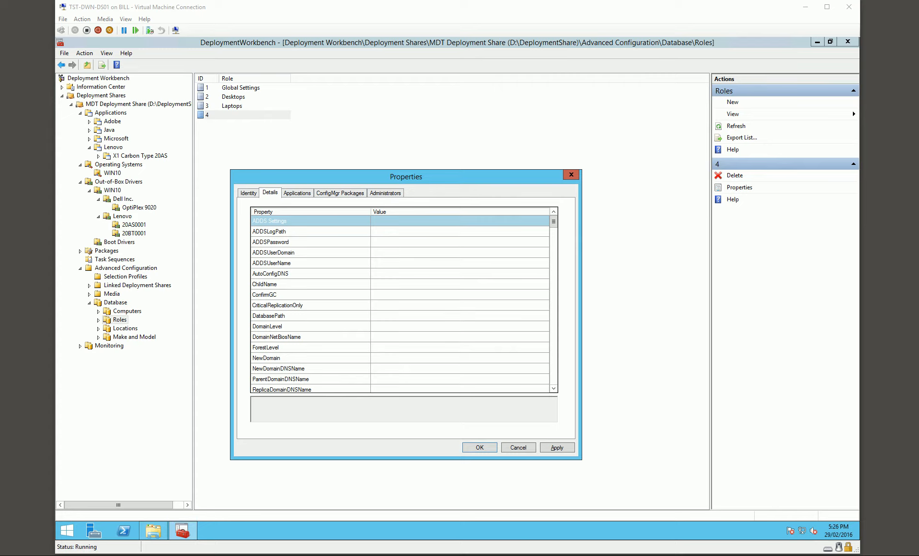
{"action": "left_click_drag", "start_coordinate": [554, 221], "coordinate": [560, 302]}
{"action": "left_click", "coordinate": [399, 326]}
{"action": "type", "text": "Laptops,OU=%SiteName%,OU=Computers,OU=TESTLAB,dc=testlab,dc=local"}
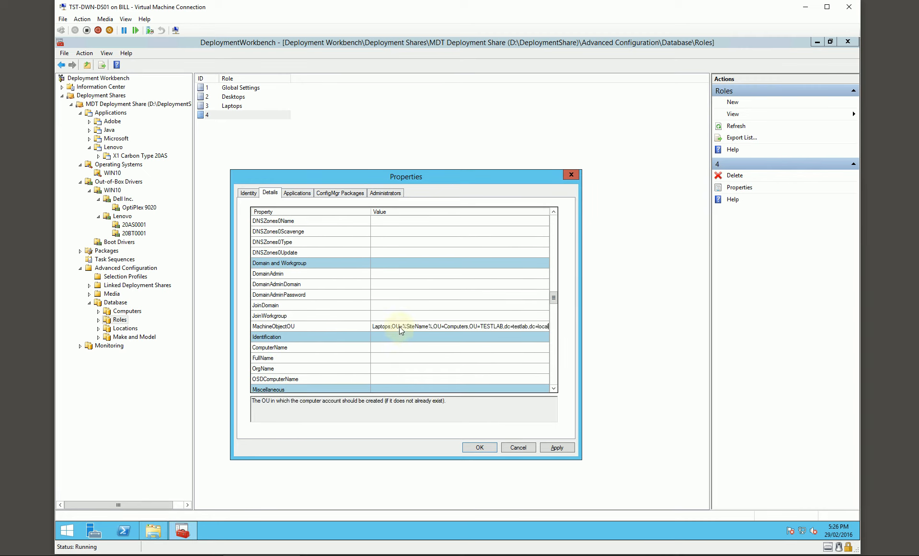
{"action": "key", "text": "Home"}
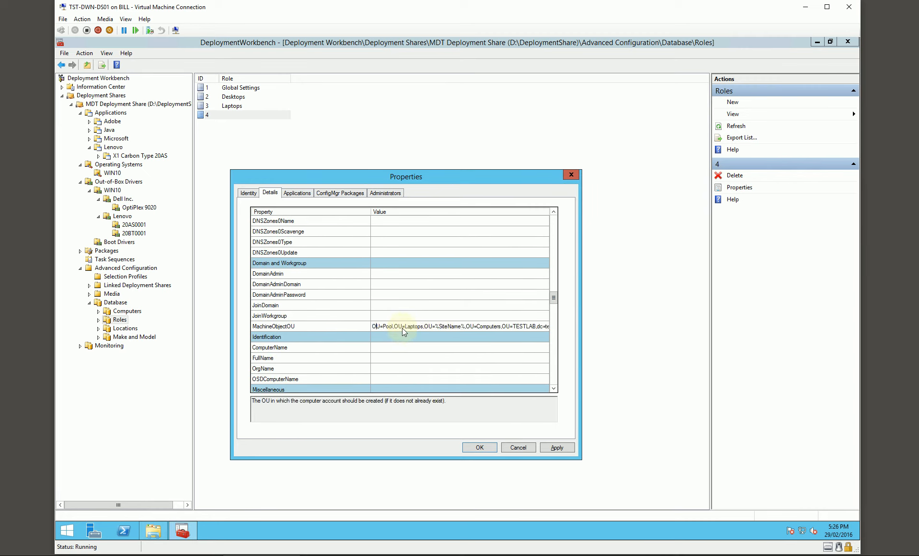
{"action": "key", "text": "Right"}
{"action": "key", "text": "Right"}
{"action": "key", "text": "Right"}
{"action": "key", "text": "Right"}
{"action": "key", "text": "Right"}
{"action": "key", "text": "Right"}
{"action": "key", "text": "Right"}
{"action": "key", "text": "Right"}
{"action": "key", "text": "Right"}
{"action": "key", "text": "Right"}
- Add Laptop Bundle as a Lite Touch application to the Pool Laptops role
{"action": "left_click", "coordinate": [297, 192]}
{"action": "left_click", "coordinate": [275, 228]}
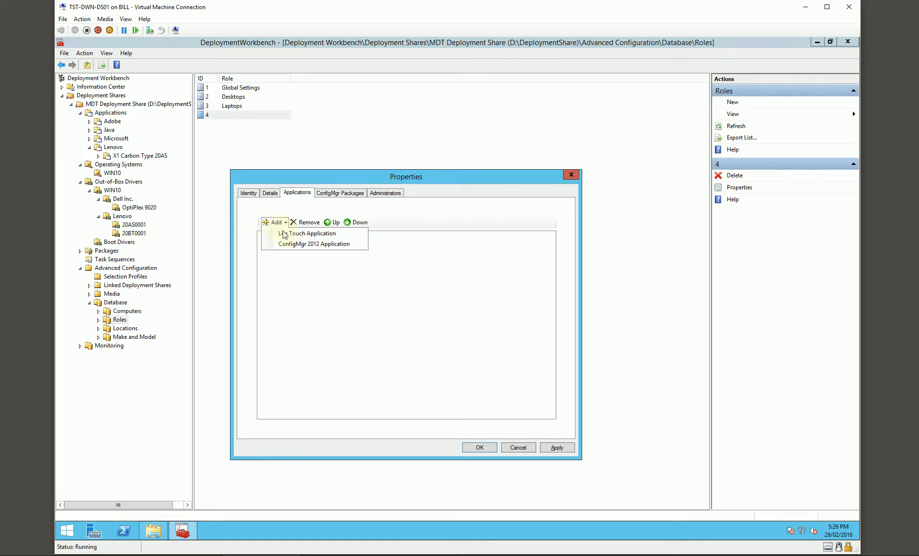
{"action": "left_click", "coordinate": [285, 234]}
{"action": "left_click", "coordinate": [132, 127]}
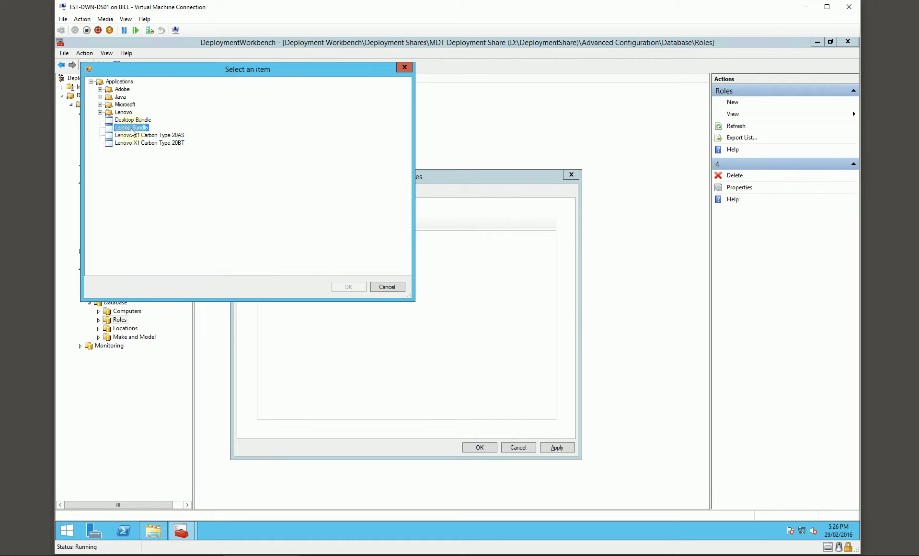
{"action": "left_click", "coordinate": [349, 287]}
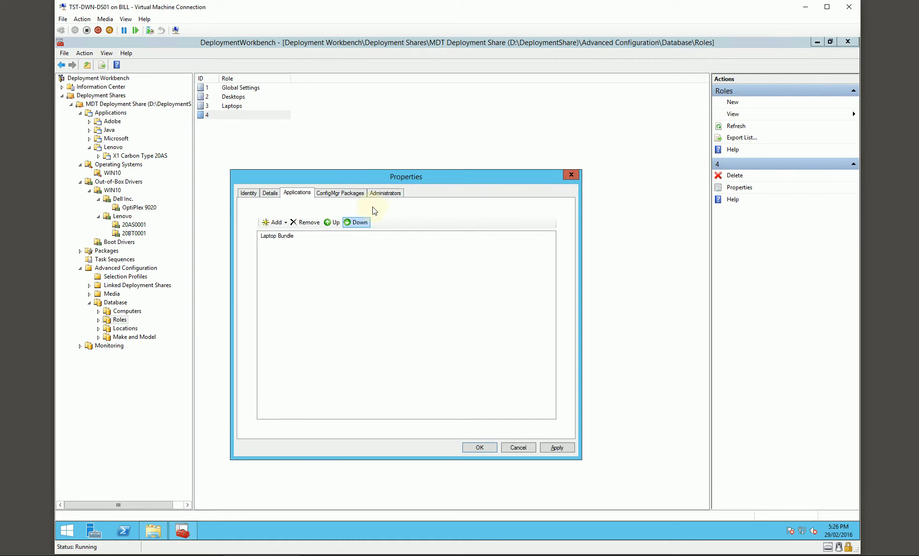
- Add the group TESTLAB\Domain Users as an administrator of the Pool Laptops role and save the role
{"action": "left_click", "coordinate": [385, 193]}
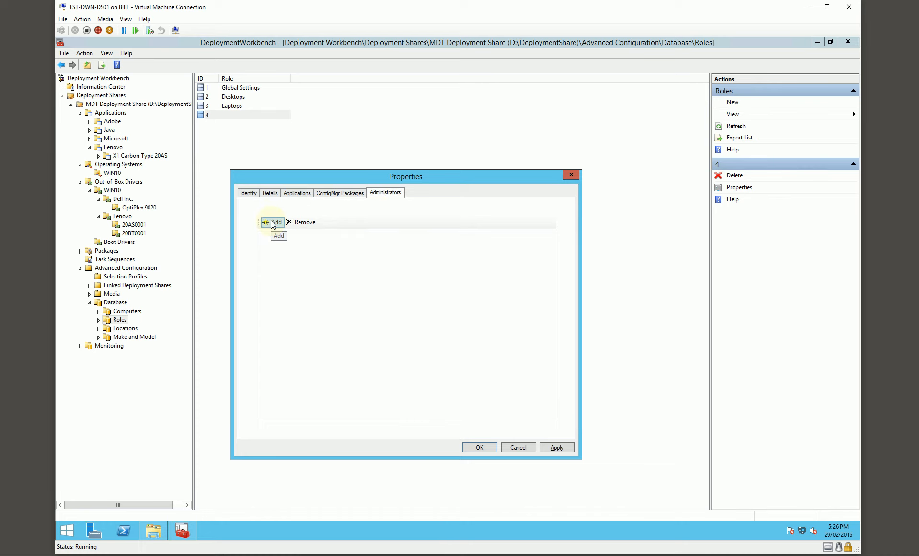
{"action": "left_click_drag", "start_coordinate": [331, 177], "coordinate": [341, 176]}
{"action": "left_click", "coordinate": [285, 221]}
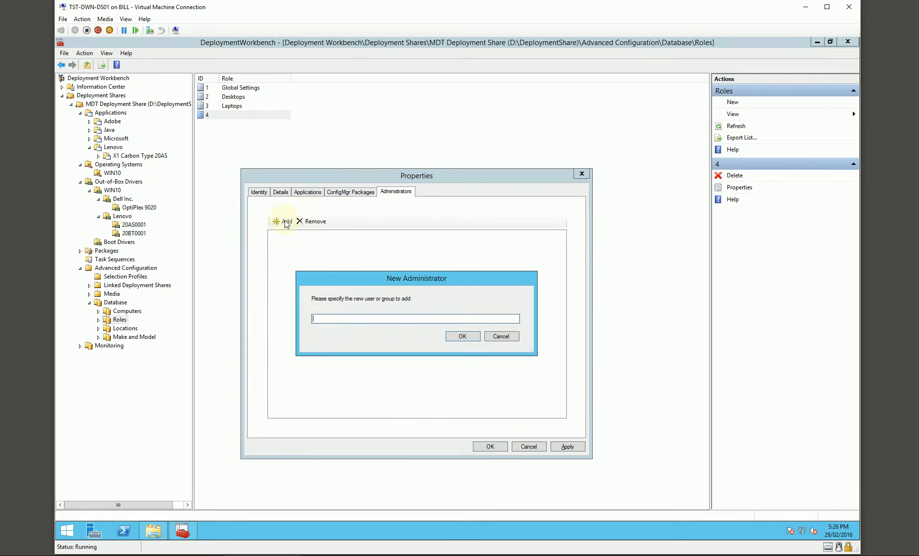
{"action": "type", "text": "TESTLAB\\D"}
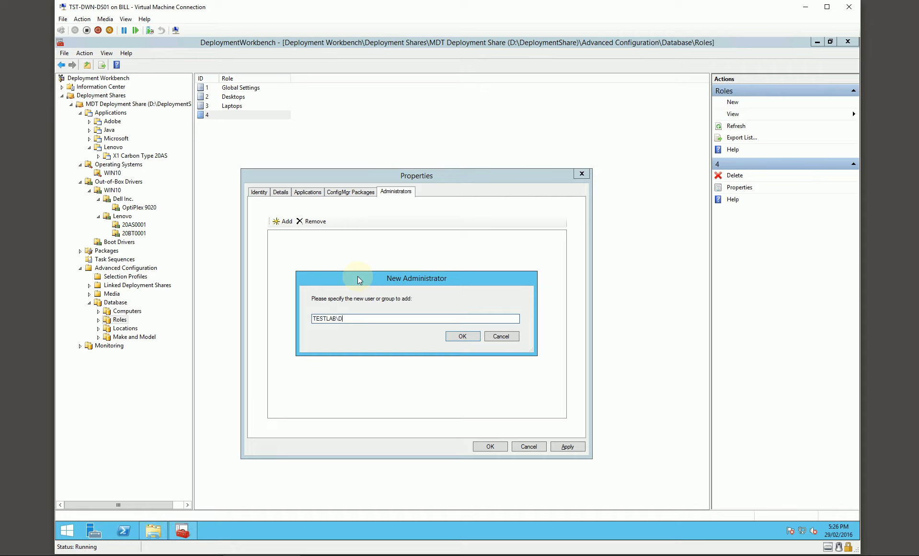
{"action": "type", "text": "omain Users"}
{"action": "key", "text": "Return"}
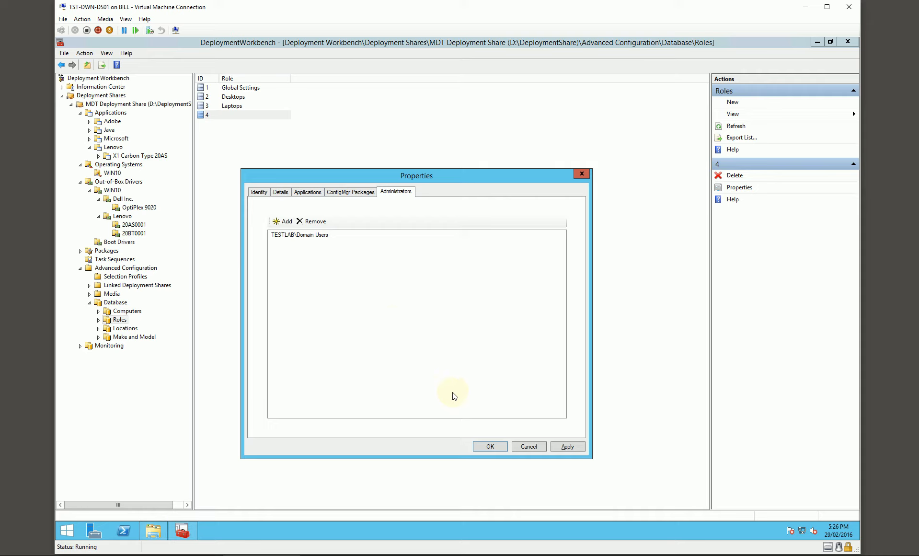
{"action": "left_click", "coordinate": [492, 447]}
{"action": "left_click", "coordinate": [316, 220]}
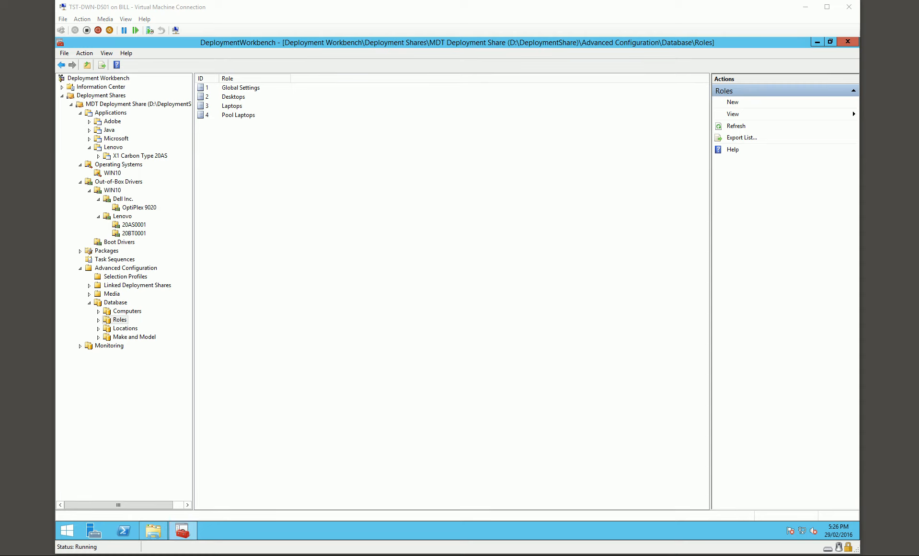
- Create a database location named Darwin and add 10.1.0.1 as its default gateway
{"action": "left_click", "coordinate": [126, 328]}
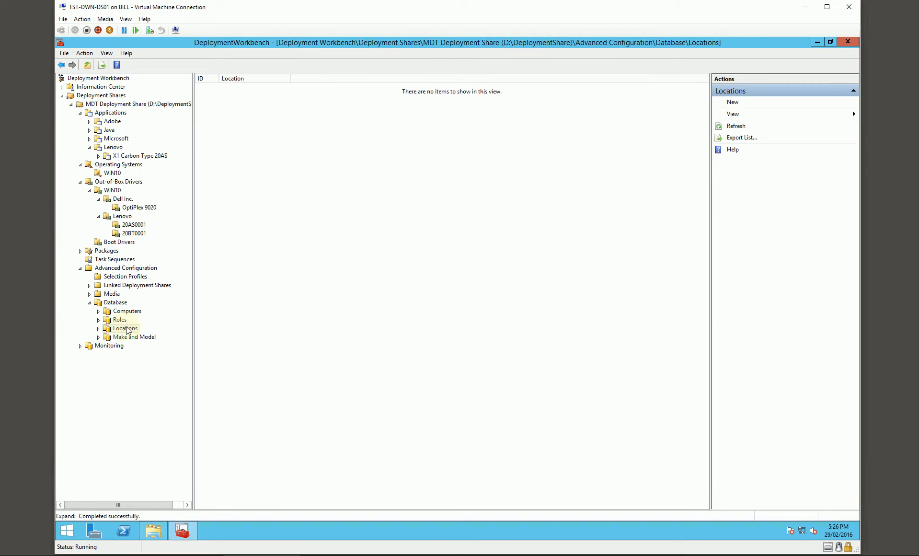
{"action": "right_click", "coordinate": [251, 178]}
{"action": "left_click", "coordinate": [269, 182]}
{"action": "left_click", "coordinate": [323, 237]}
{"action": "type", "text": "Darwin"}
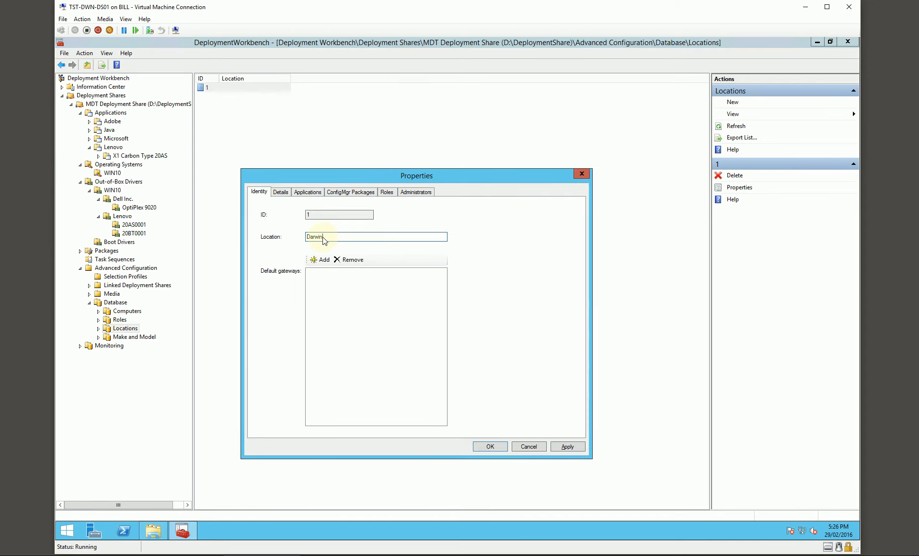
{"action": "left_click", "coordinate": [320, 259]}
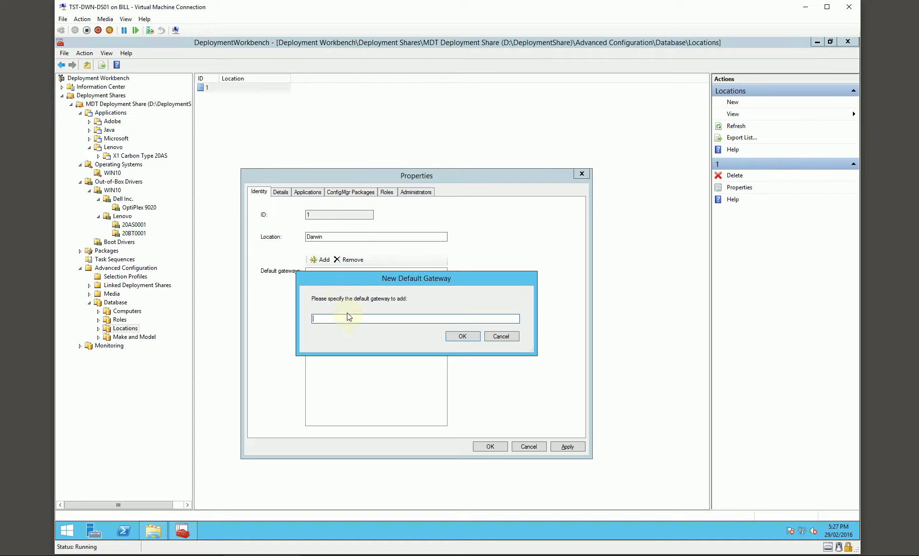
{"action": "type", "text": "10.1.0.1"}
{"action": "key", "text": "Return"}
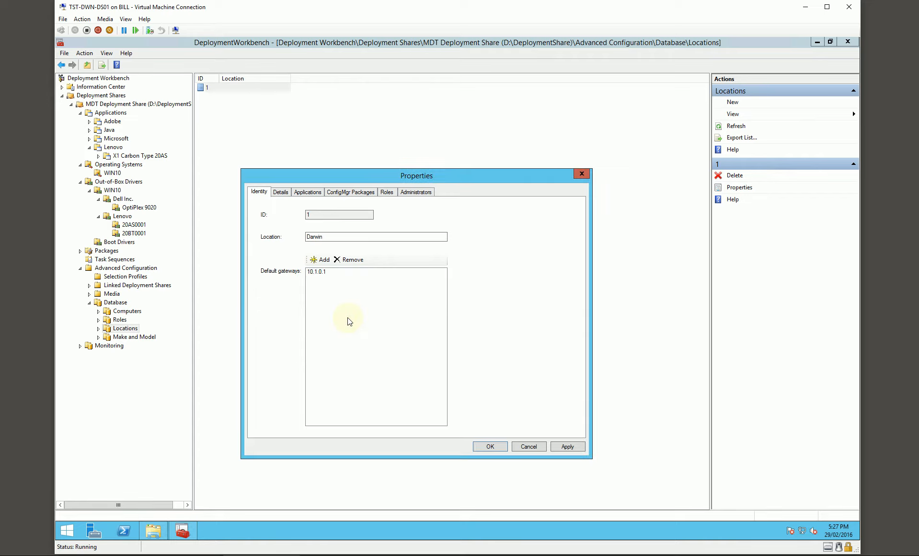
- Set the Darwin location's SiteName property to Darwin
{"action": "left_click", "coordinate": [282, 191]}
{"action": "scroll", "coordinate": [325, 312], "scroll_direction": "down", "scroll_amount": 2}
{"action": "scroll", "coordinate": [324, 314], "scroll_direction": "down", "scroll_amount": 2}
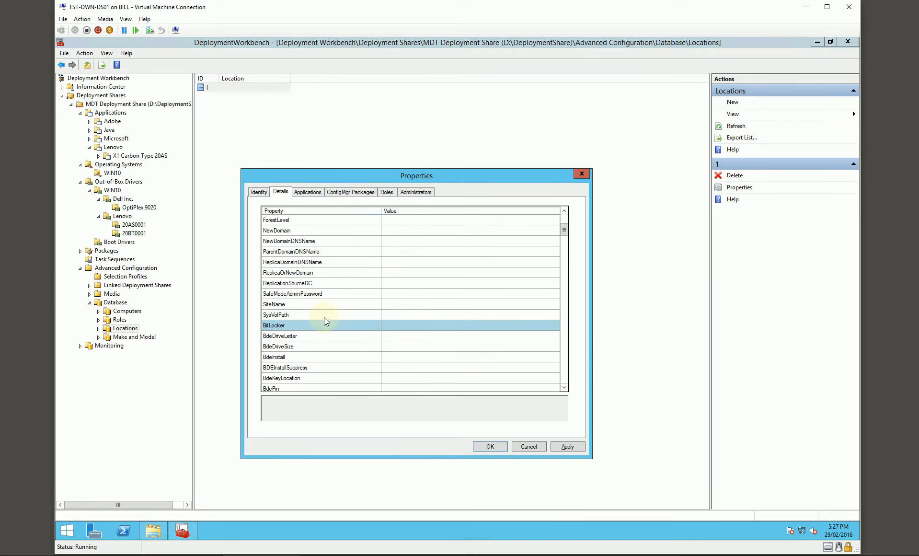
{"action": "left_click", "coordinate": [396, 305]}
{"action": "type", "text": "Darwin"}
- Set the Darwin location's SLShare log path to \\TST-DWN-DS01\DeploymentLogs$
{"action": "scroll", "coordinate": [397, 303], "scroll_direction": "down", "scroll_amount": 12}
{"action": "scroll", "coordinate": [401, 300], "scroll_direction": "down", "scroll_amount": 15}
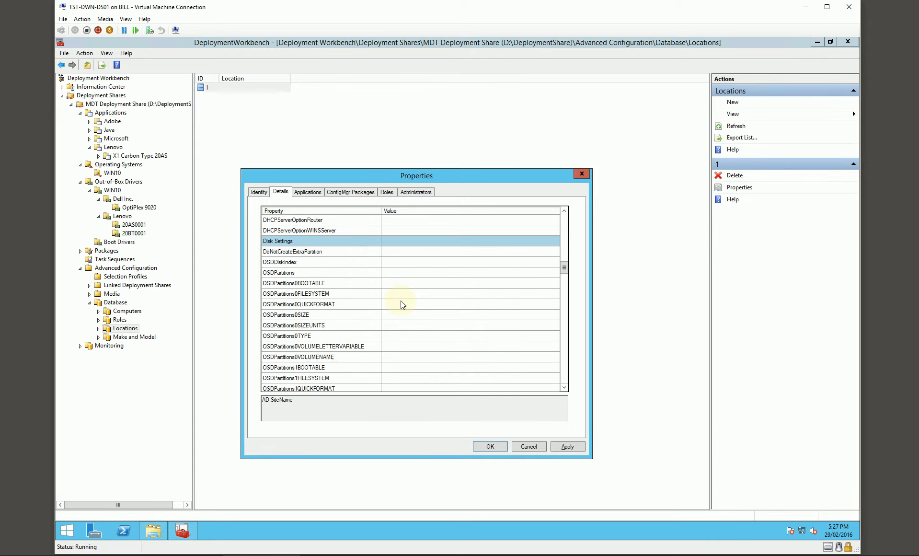
{"action": "scroll", "coordinate": [402, 303], "scroll_direction": "down", "scroll_amount": 3}
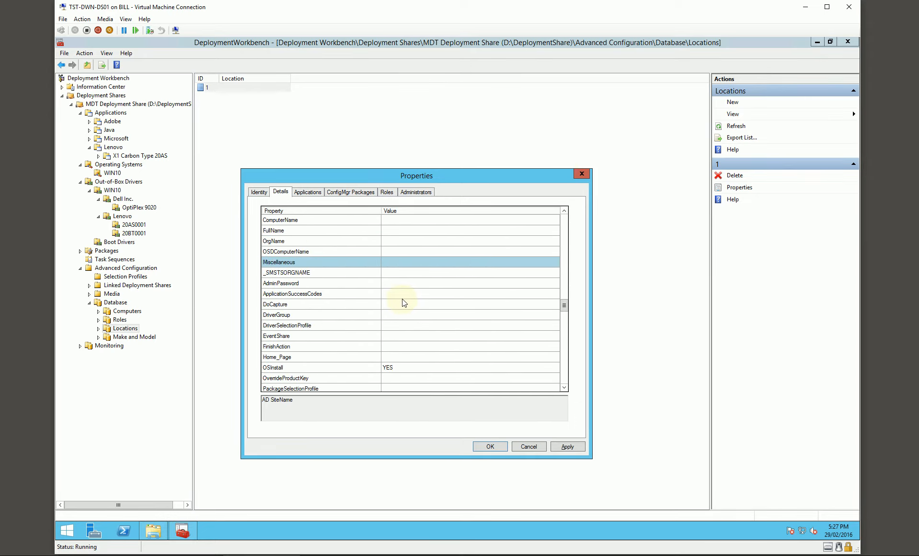
{"action": "scroll", "coordinate": [403, 303], "scroll_direction": "down", "scroll_amount": 1}
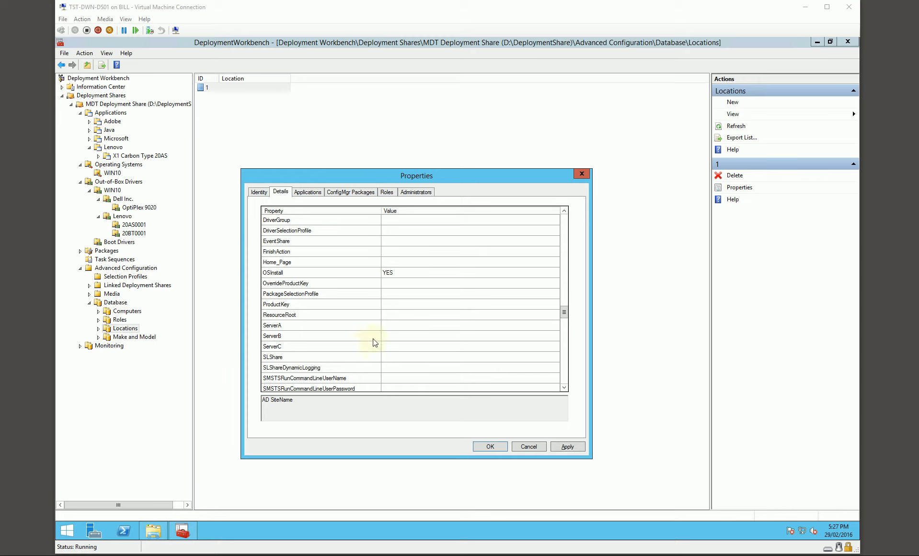
{"action": "left_click", "coordinate": [396, 357]}
{"action": "type", "text": "\\\\TST-DWN-DS01\\DeploymentLogs$"}
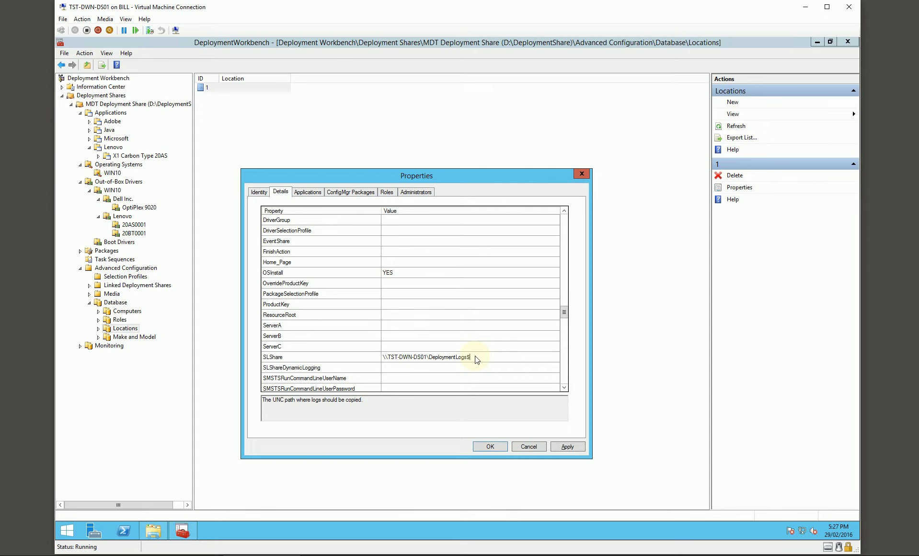
{"action": "scroll", "coordinate": [477, 359], "scroll_direction": "down", "scroll_amount": 3}
{"action": "scroll", "coordinate": [476, 359], "scroll_direction": "down", "scroll_amount": 1}
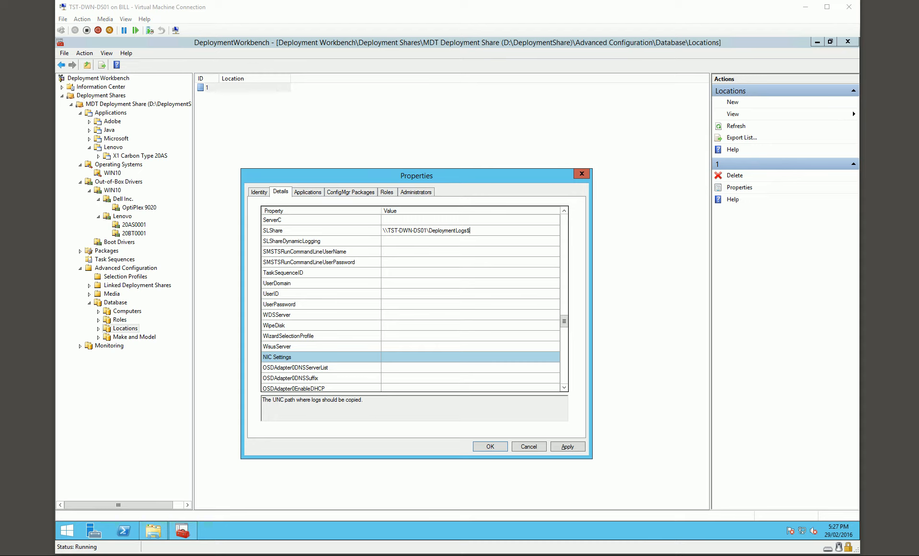
{"action": "left_click", "coordinate": [398, 345]}
{"action": "type", "text": "https://TST-DRW-MS01:8531"}
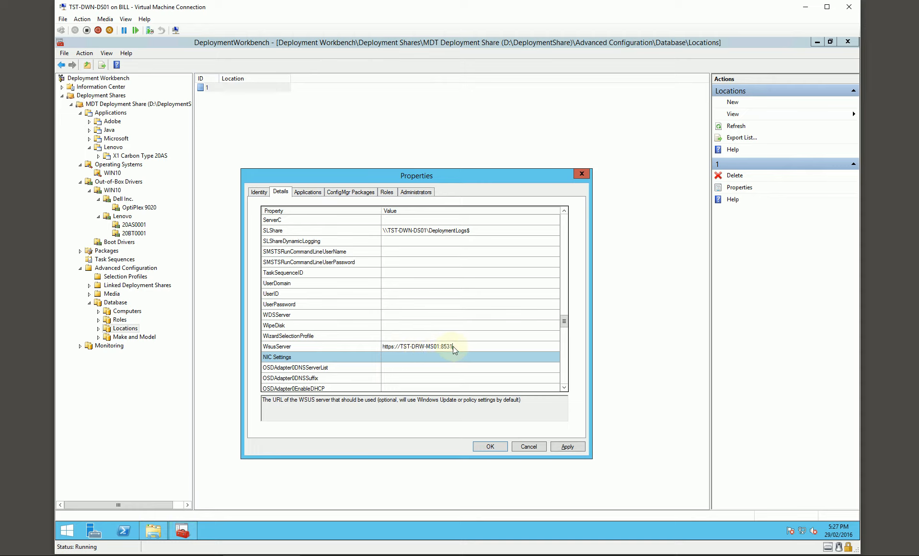
{"action": "scroll", "coordinate": [454, 345], "scroll_direction": "down", "scroll_amount": 10}
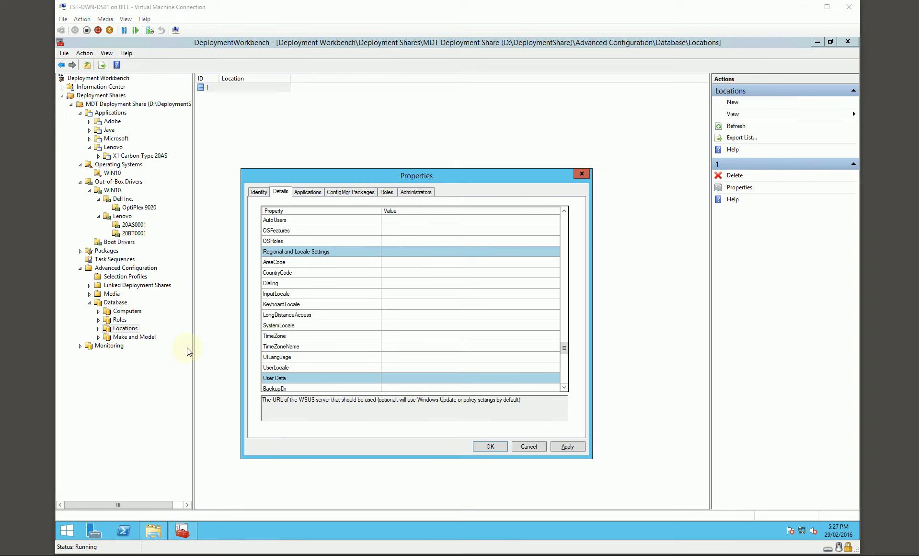
{"action": "left_click", "coordinate": [404, 348]}
{"action": "type", "text": "AUS Central Standard Time"}
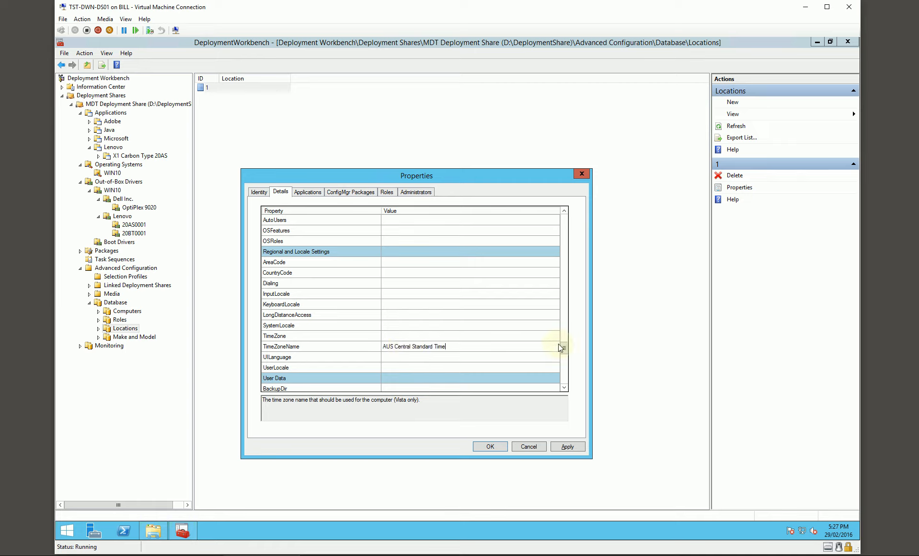
- Set the Darwin location's custom DeployRoot property to \\TST-DWN-DS01\DeploymentShare$ and save the location
{"action": "left_click_drag", "start_coordinate": [564, 352], "coordinate": [565, 381]}
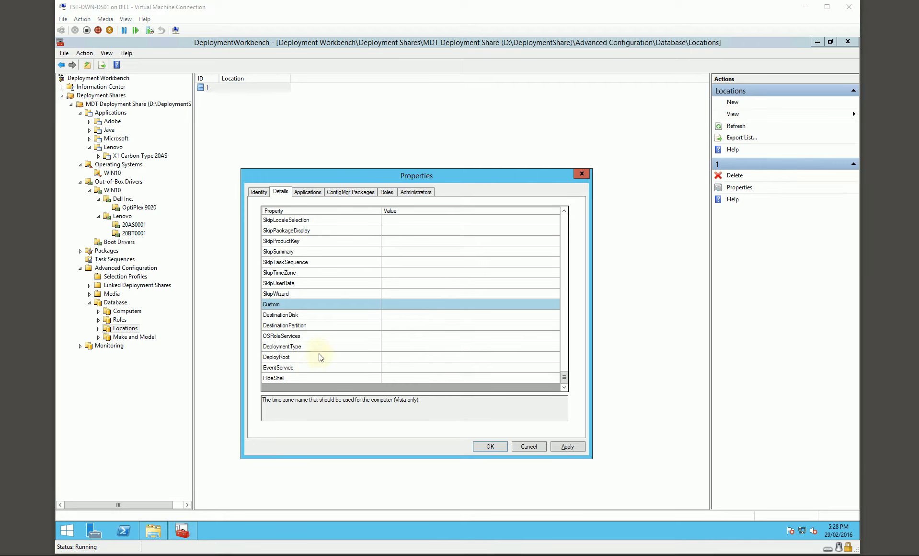
{"action": "left_click", "coordinate": [399, 359]}
{"action": "type", "text": "\\\\TST-DWN-DS01\\DeploymentShare$"}
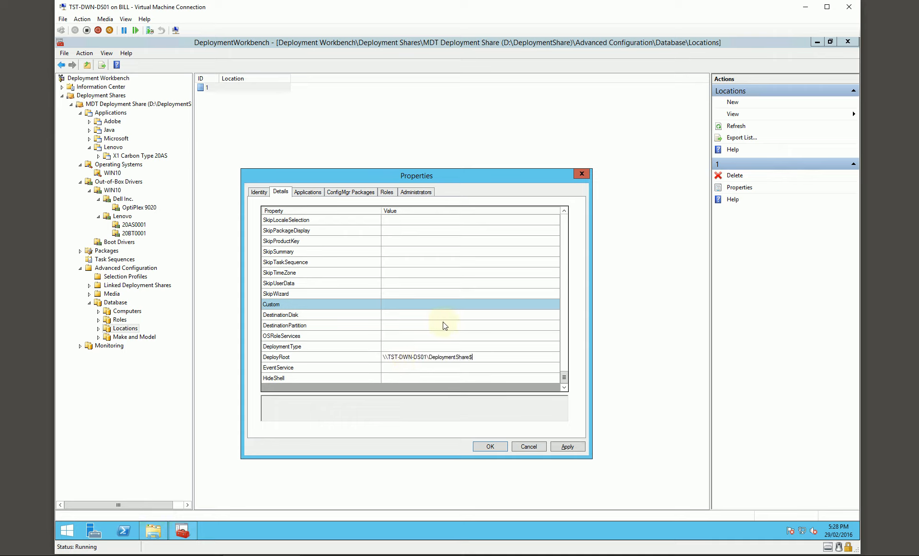
{"action": "left_click", "coordinate": [486, 446]}
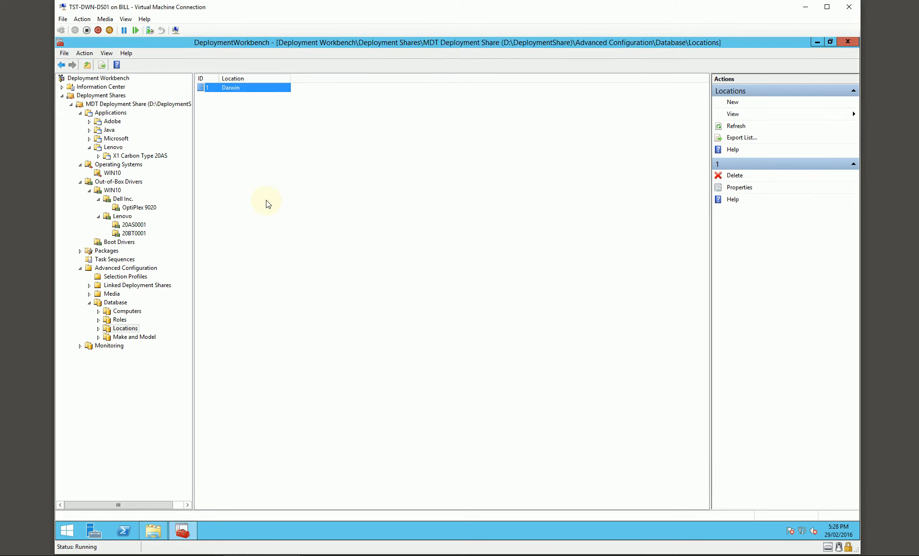
- Create a second location named Perth and add 10.2.0.1 as its default gateway
{"action": "right_click", "coordinate": [242, 161]}
{"action": "left_click", "coordinate": [260, 164]}
{"action": "left_click", "coordinate": [327, 239]}
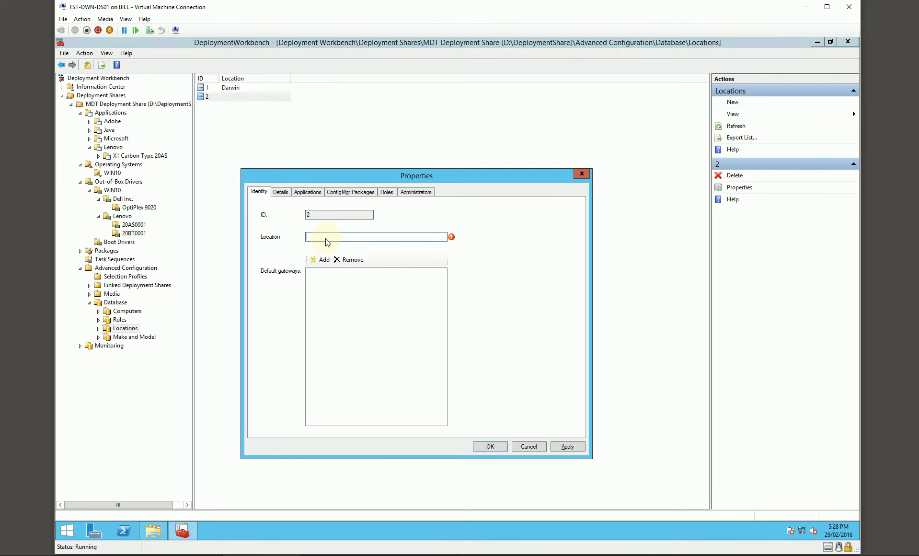
{"action": "type", "text": "Perth"}
{"action": "left_click", "coordinate": [320, 259]}
{"action": "type", "text": "10.2.0.1"}
{"action": "key", "text": "Return"}
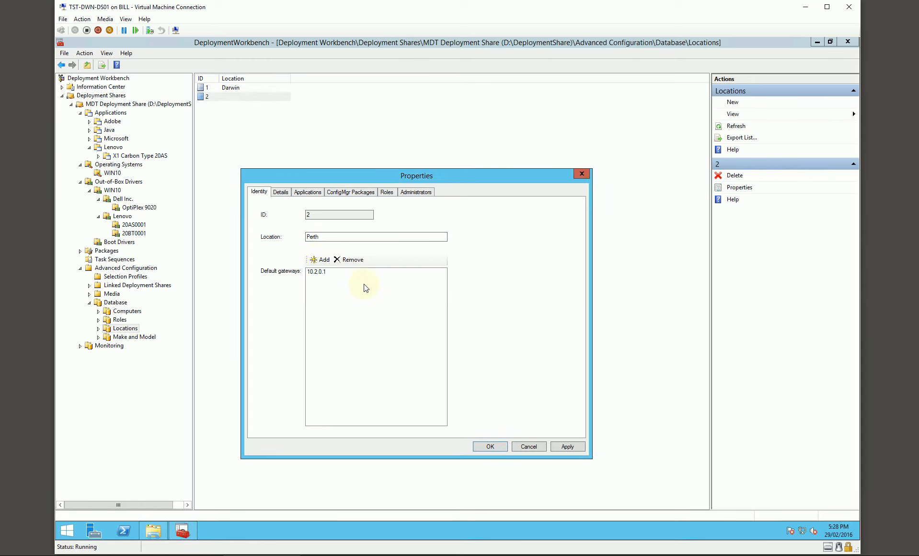
- Set the Perth location's SiteName property to Perth
{"action": "left_click", "coordinate": [283, 192]}
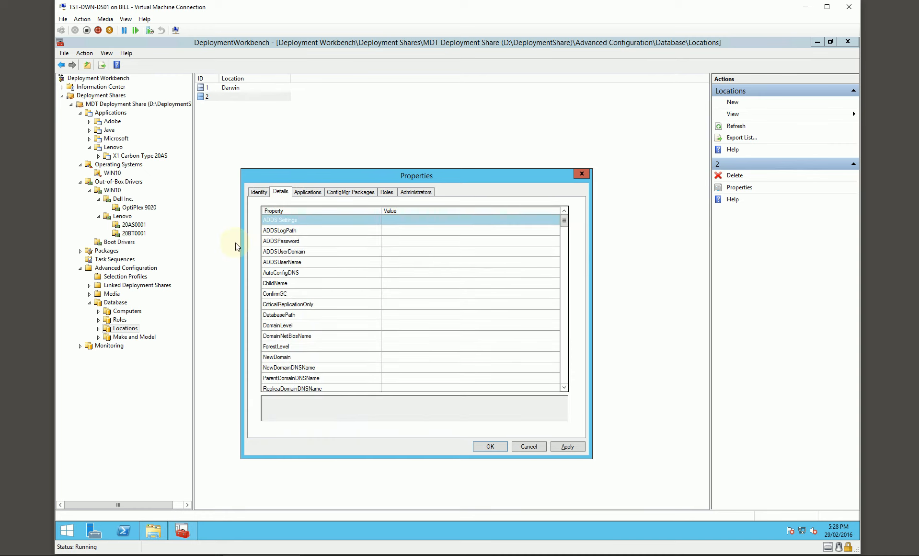
{"action": "scroll", "coordinate": [448, 305], "scroll_direction": "down", "scroll_amount": 2}
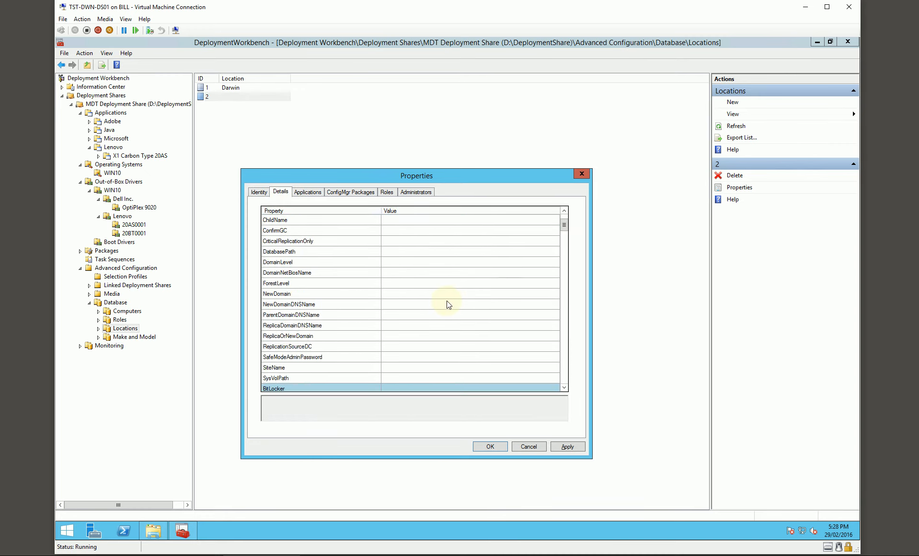
{"action": "scroll", "coordinate": [448, 305], "scroll_direction": "down", "scroll_amount": 1}
{"action": "left_click", "coordinate": [396, 336]}
{"action": "type", "text": "Perth"}
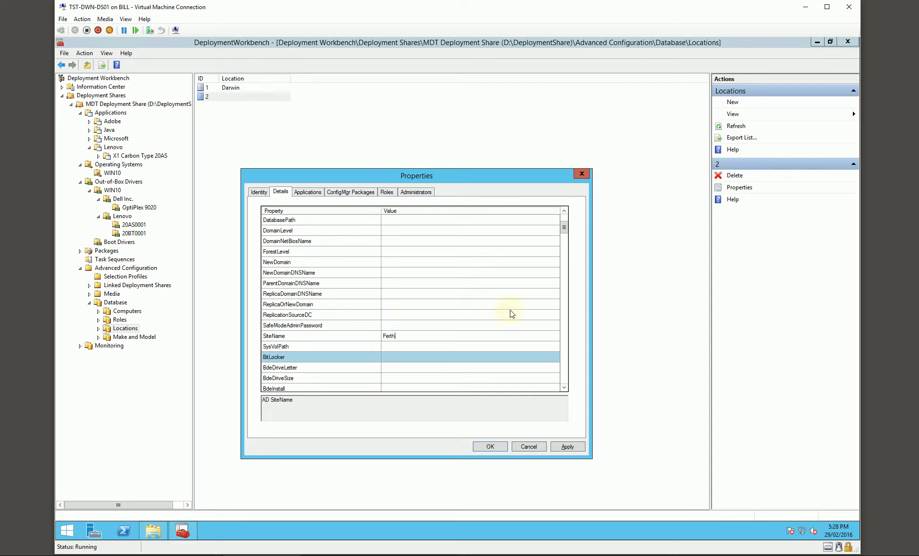
- Set the Perth location's SLShare log path to \\TST-PER-MS01\DeploymentLogs$
{"action": "scroll", "coordinate": [426, 309], "scroll_direction": "down", "scroll_amount": 10}
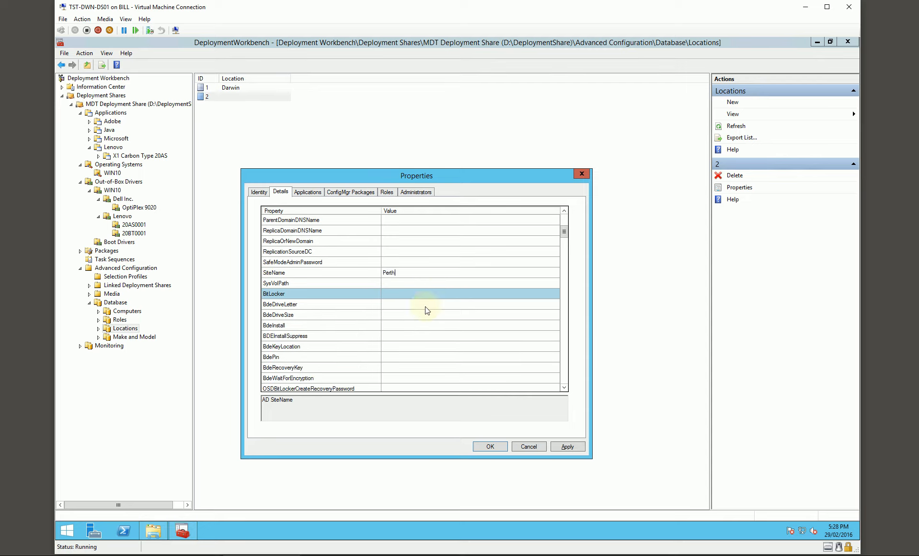
{"action": "scroll", "coordinate": [427, 309], "scroll_direction": "down", "scroll_amount": 15}
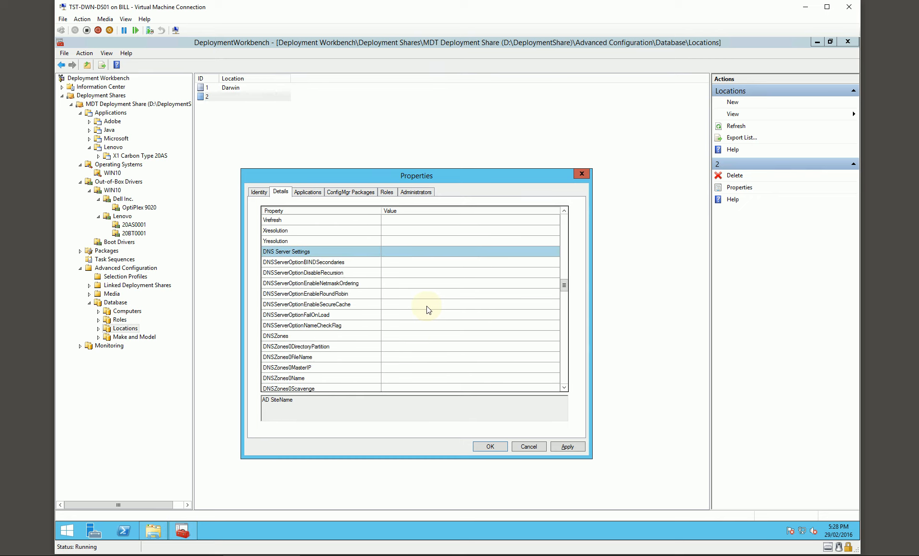
{"action": "scroll", "coordinate": [428, 308], "scroll_direction": "down", "scroll_amount": 2}
{"action": "left_click", "coordinate": [409, 326]}
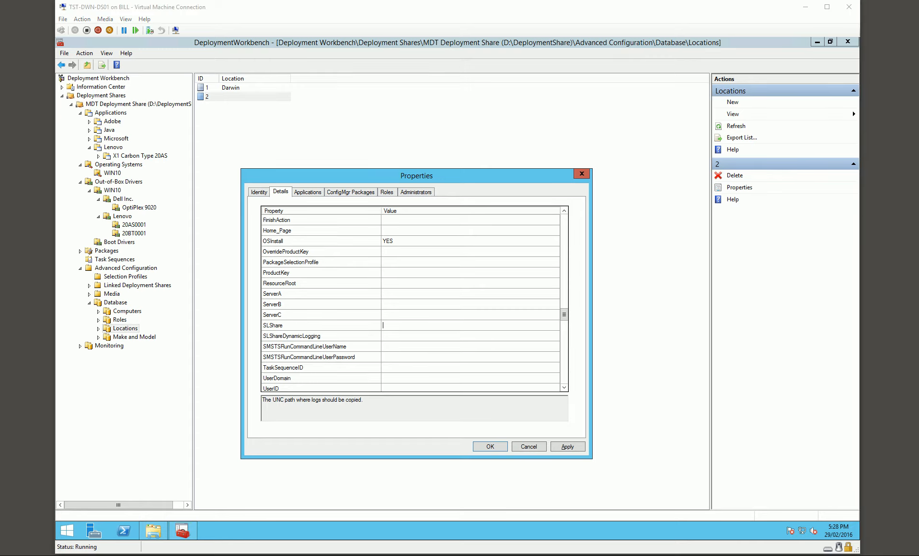
{"action": "type", "text": "\\\\TST-PER-MS01\\DeploymentLogs$"}
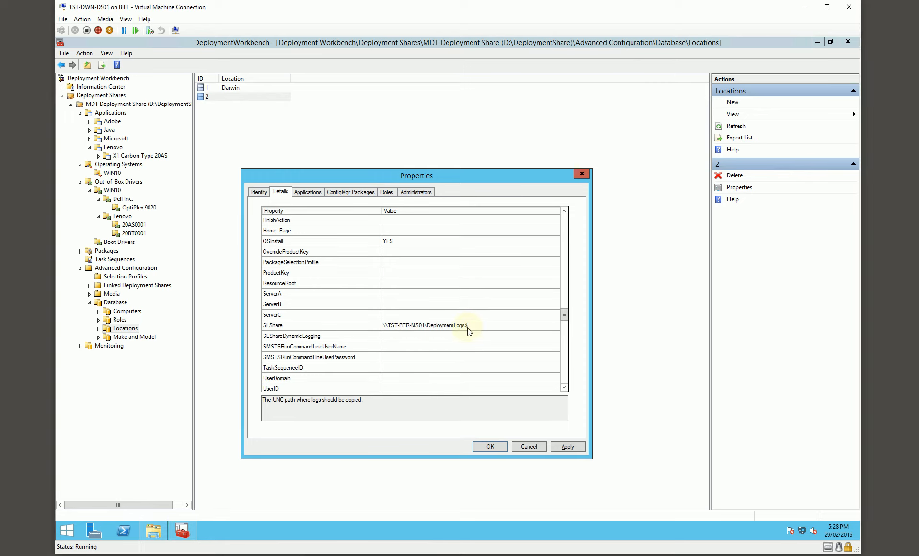
{"action": "scroll", "coordinate": [465, 330], "scroll_direction": "down", "scroll_amount": 1}
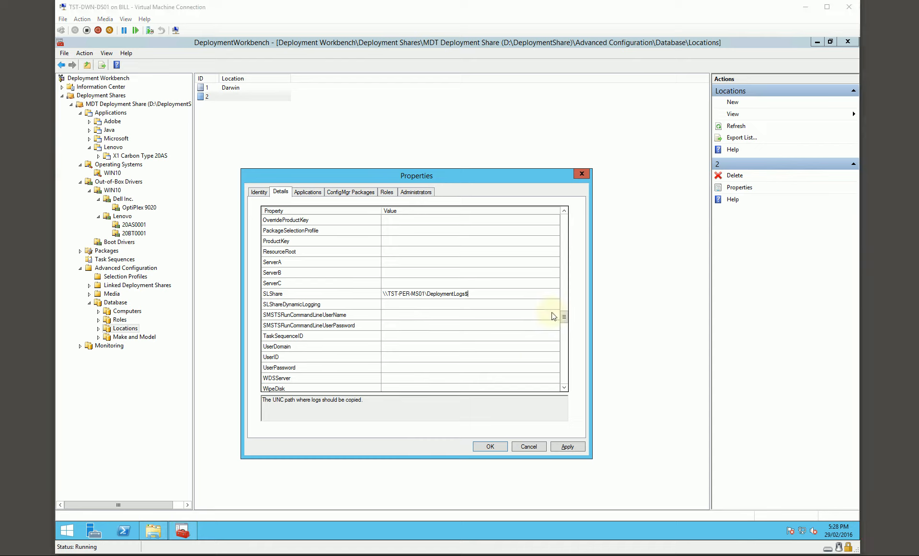
{"action": "left_click", "coordinate": [564, 316]}
{"action": "left_click_drag", "start_coordinate": [565, 316], "coordinate": [566, 321]}
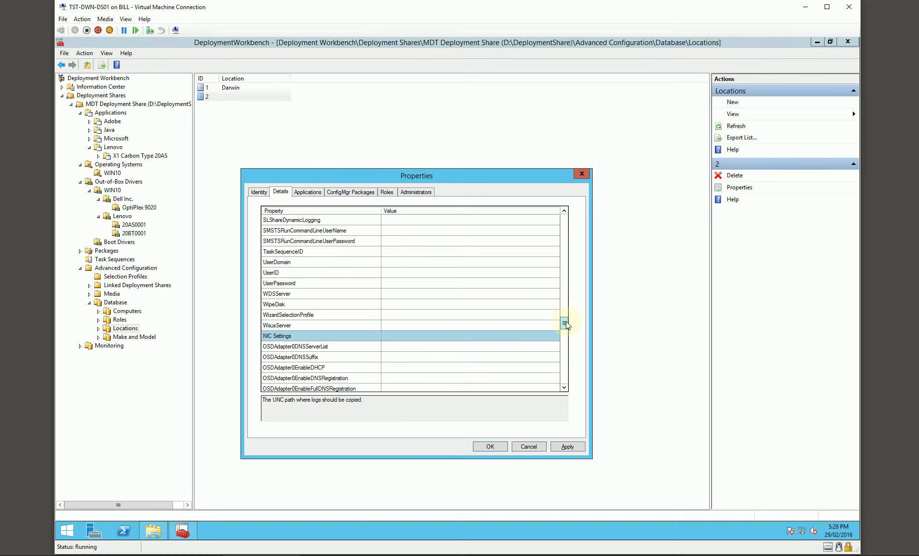
{"action": "left_click", "coordinate": [395, 325]}
{"action": "type", "text": "https://TSTSER-MS01:8531"}
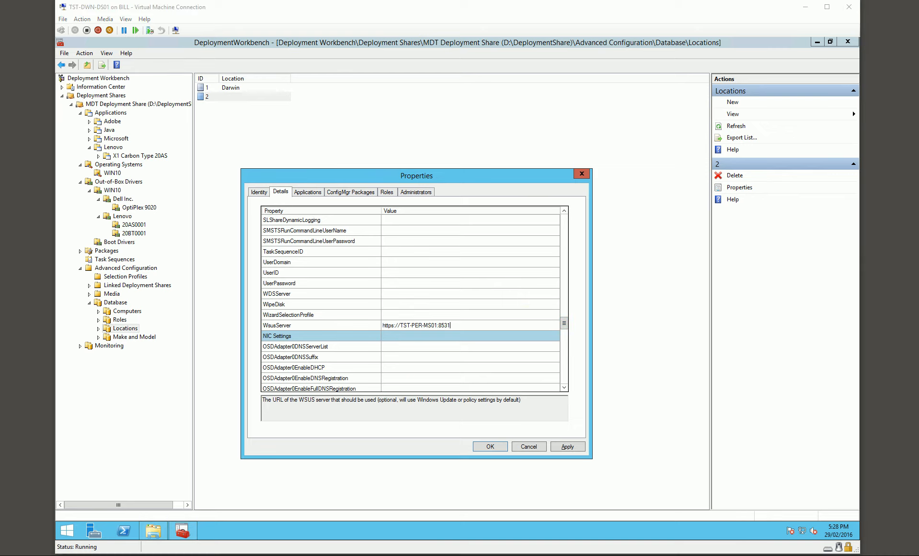
- Set the Perth location's TimeZoneName to W. Australia Standard Time
{"action": "left_click", "coordinate": [565, 322]}
{"action": "left_click_drag", "start_coordinate": [565, 322], "coordinate": [565, 349]}
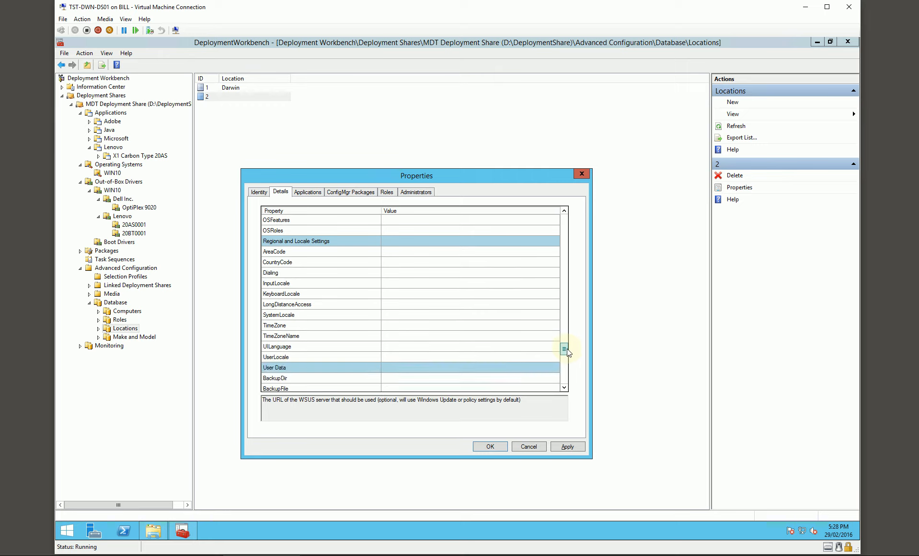
{"action": "left_click", "coordinate": [396, 338]}
{"action": "type", "text": "W. Australia Standard Time"}
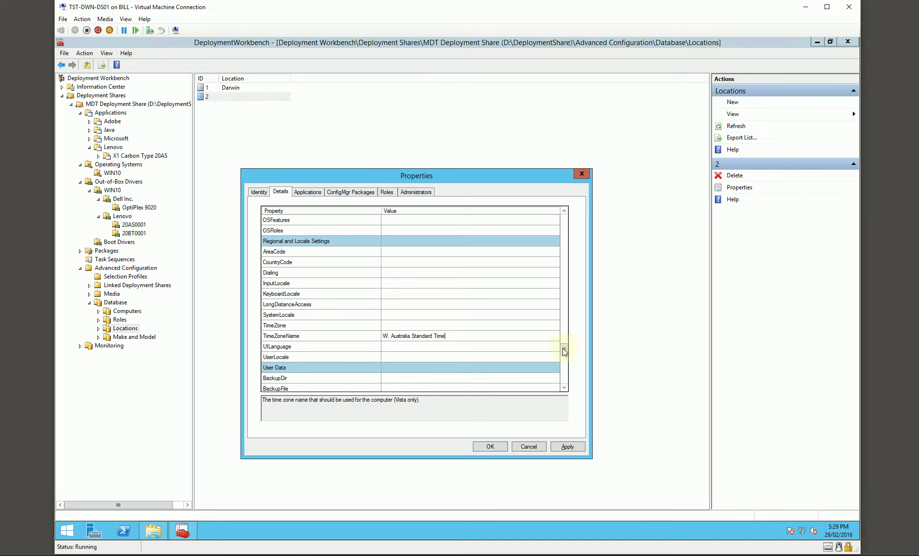
- Set the Perth location's DeployRoot to the DeploymentShare$ share on the Perth server, recheck the SLShare entry and save the location
{"action": "left_click", "coordinate": [569, 382]}
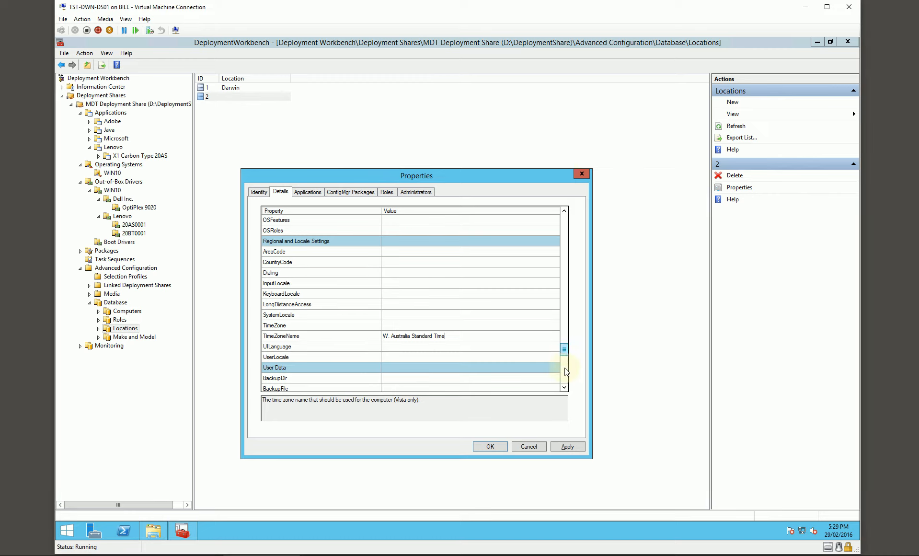
{"action": "left_click", "coordinate": [393, 358]}
{"action": "type", "text": "\\\\TST-PER-MS01\\DeploymentShare$"}
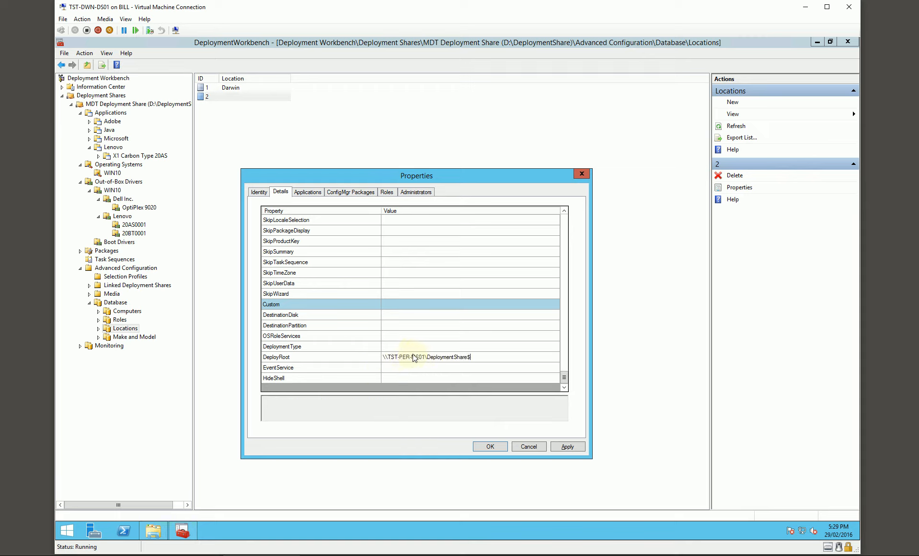
{"action": "left_click_drag", "start_coordinate": [565, 378], "coordinate": [572, 318]}
{"action": "left_click", "coordinate": [485, 295]}
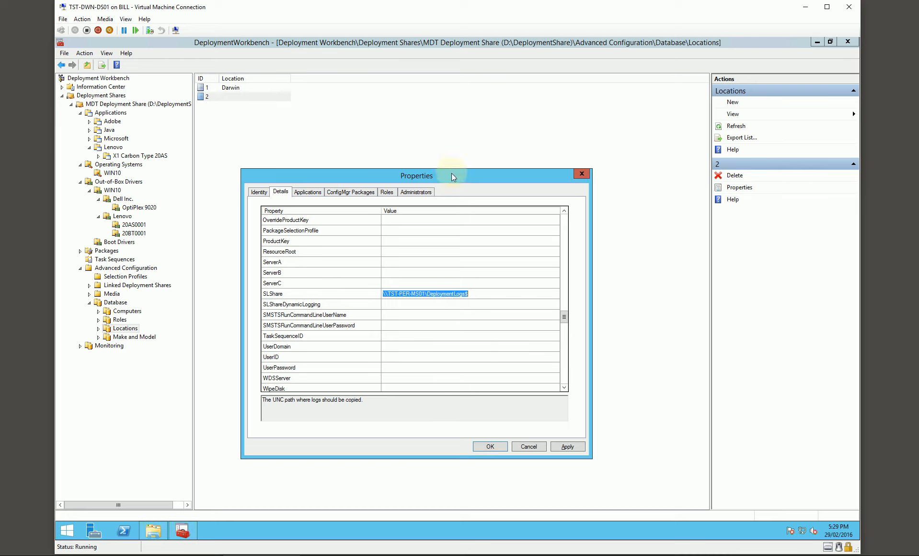
{"action": "left_click", "coordinate": [490, 447]}
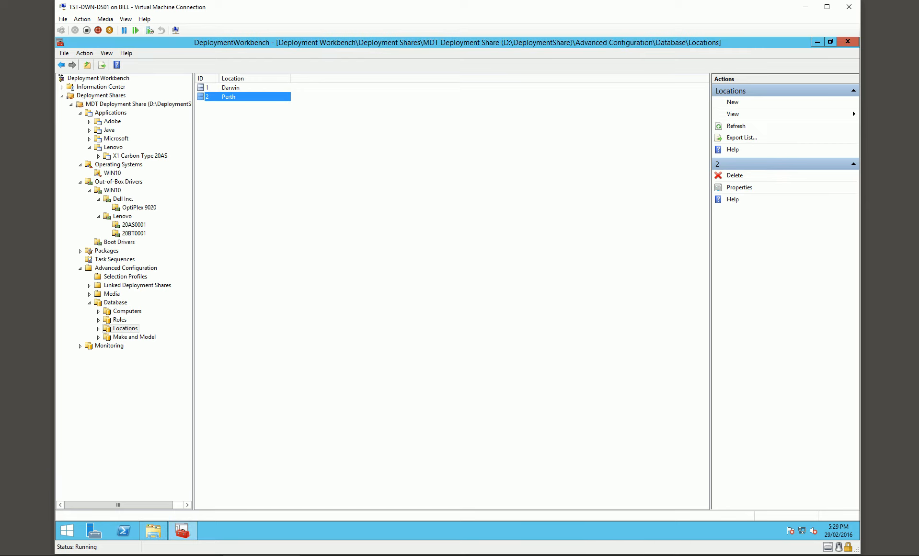
- Create a new location entry named Sydney
{"action": "right_click", "coordinate": [270, 146]}
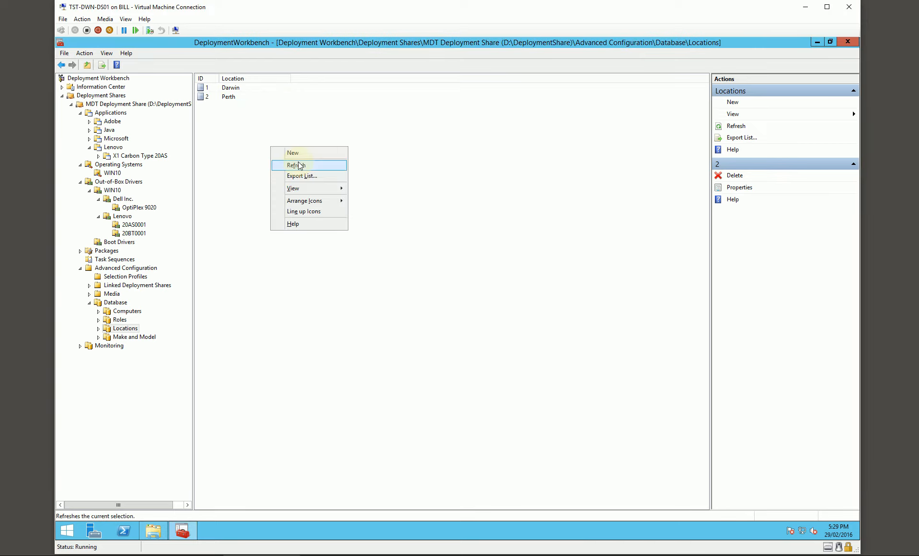
{"action": "left_click", "coordinate": [321, 156]}
{"action": "left_click", "coordinate": [339, 237]}
{"action": "type", "text": "Sydney"}
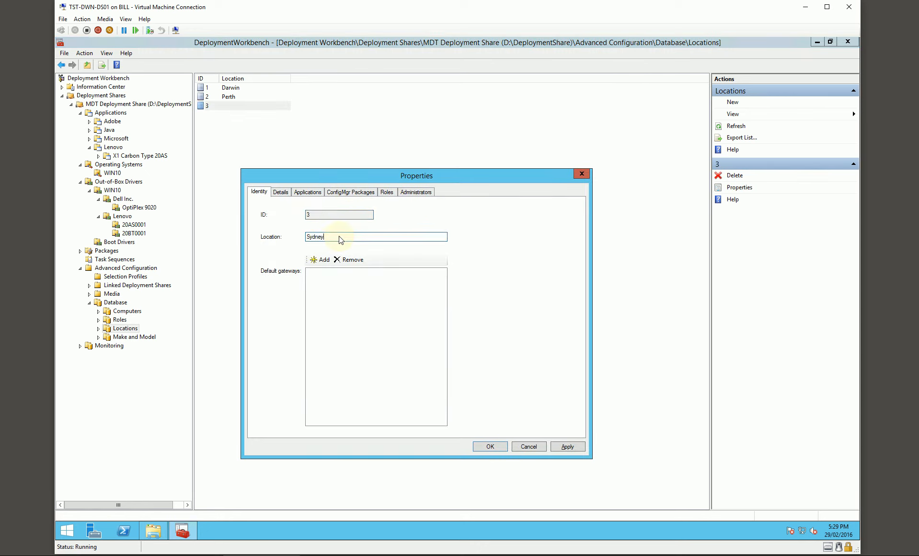
- Add 10.3.0.1 as a default gateway for the Sydney location
{"action": "left_click", "coordinate": [324, 262]}
{"action": "type", "text": "10.3.0.1"}
{"action": "key", "text": "Return"}
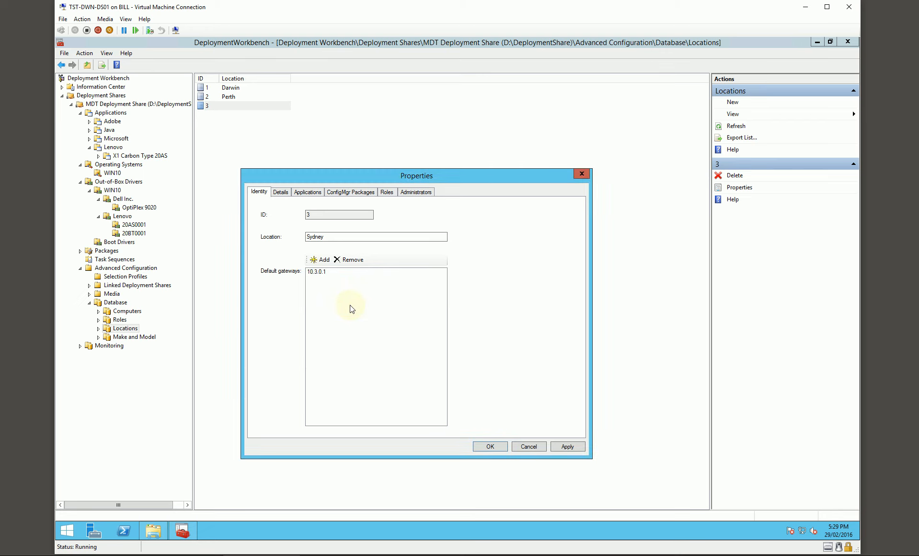
- Set the Sydney location's SiteName property to Sydney
{"action": "left_click", "coordinate": [282, 193]}
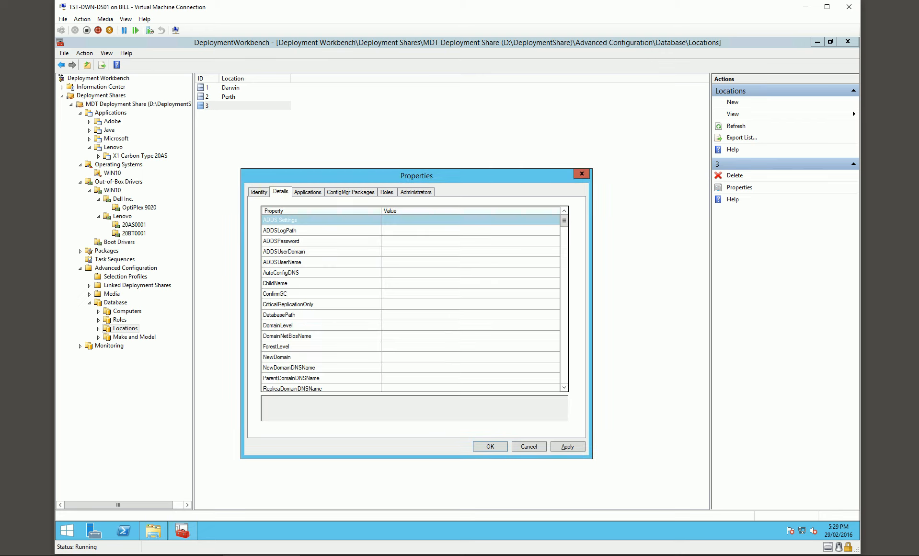
{"action": "left_click", "coordinate": [408, 336]}
{"action": "scroll", "coordinate": [406, 337], "scroll_direction": "down", "scroll_amount": 3}
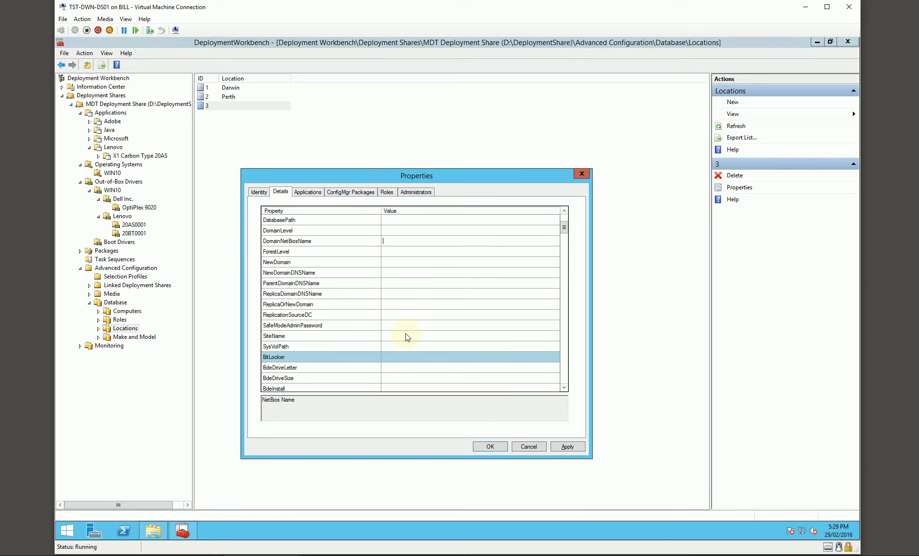
{"action": "left_click", "coordinate": [401, 335]}
{"action": "type", "text": "Sydney"}
- Set the Sydney location's SLShare log path to \\TST-SYD-MS01\DeploymentLogs$
{"action": "scroll", "coordinate": [397, 339], "scroll_direction": "down", "scroll_amount": 10}
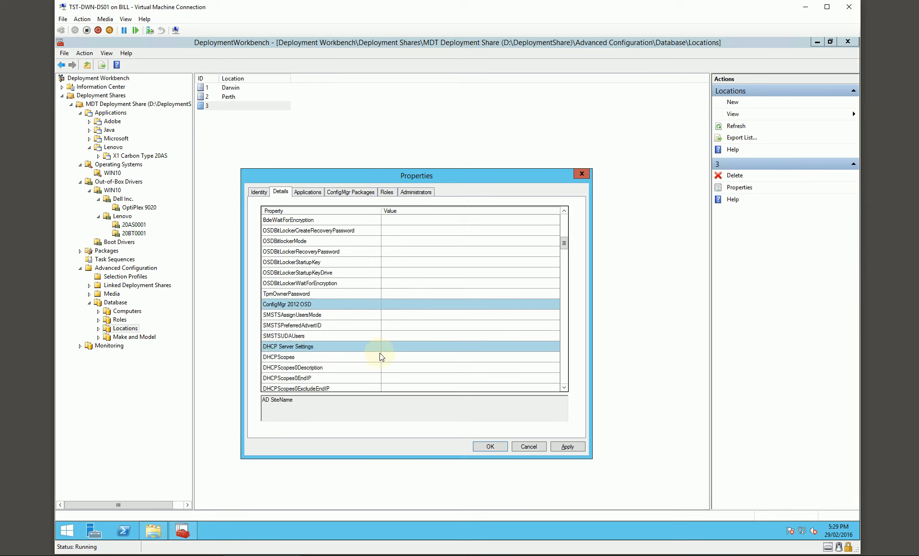
{"action": "scroll", "coordinate": [397, 335], "scroll_direction": "down", "scroll_amount": 8}
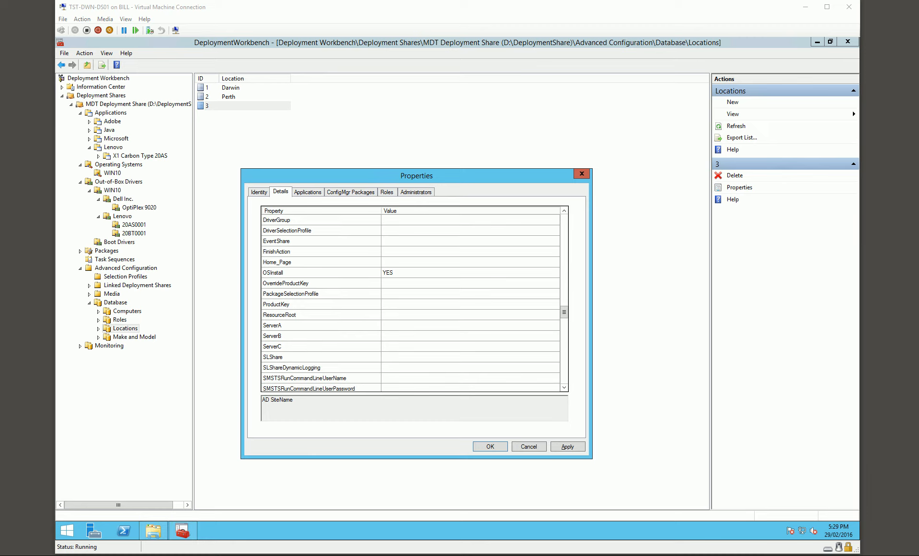
{"action": "left_click", "coordinate": [405, 360]}
{"action": "type", "text": "\\\\TST-SYD-MS01\\DeploymentLogs$"}
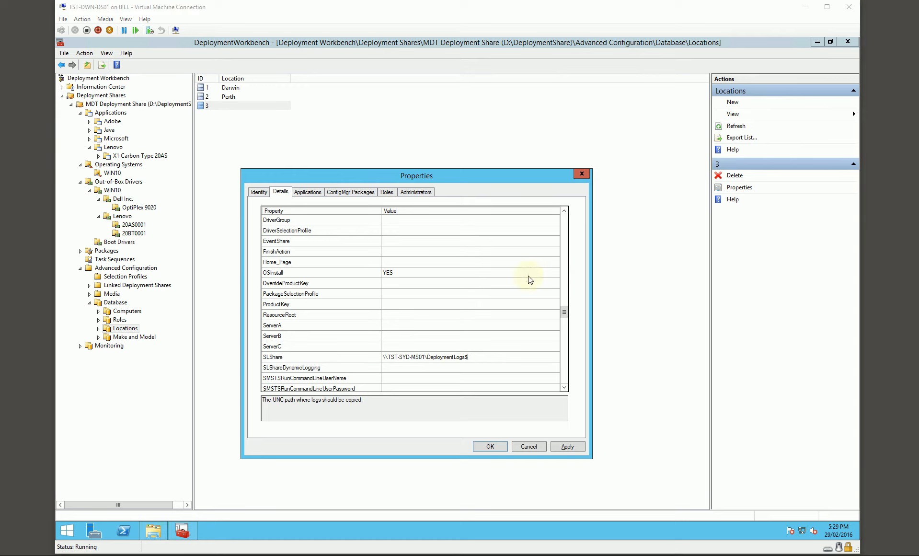
{"action": "left_click_drag", "start_coordinate": [565, 312], "coordinate": [546, 331]}
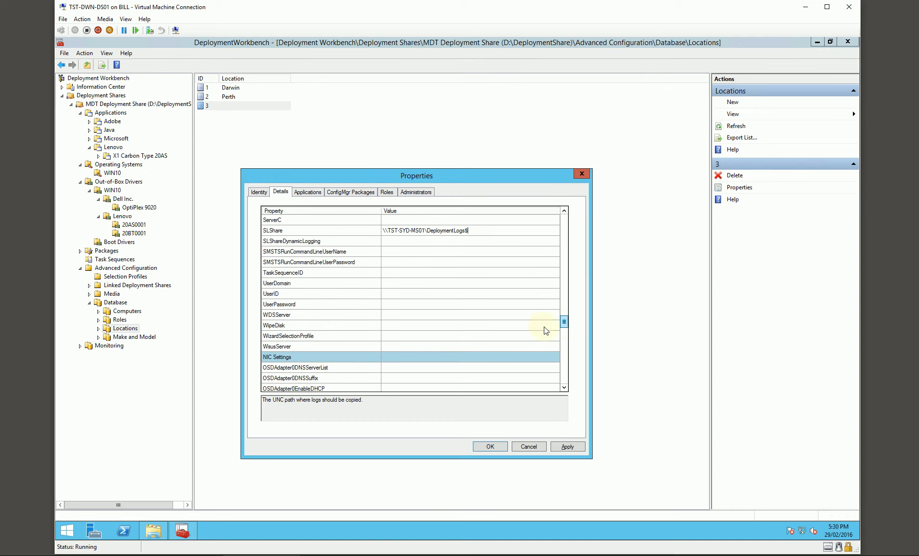
{"action": "left_click", "coordinate": [423, 348]}
{"action": "type", "text": "https://TST-SYD-MS01:8531"}
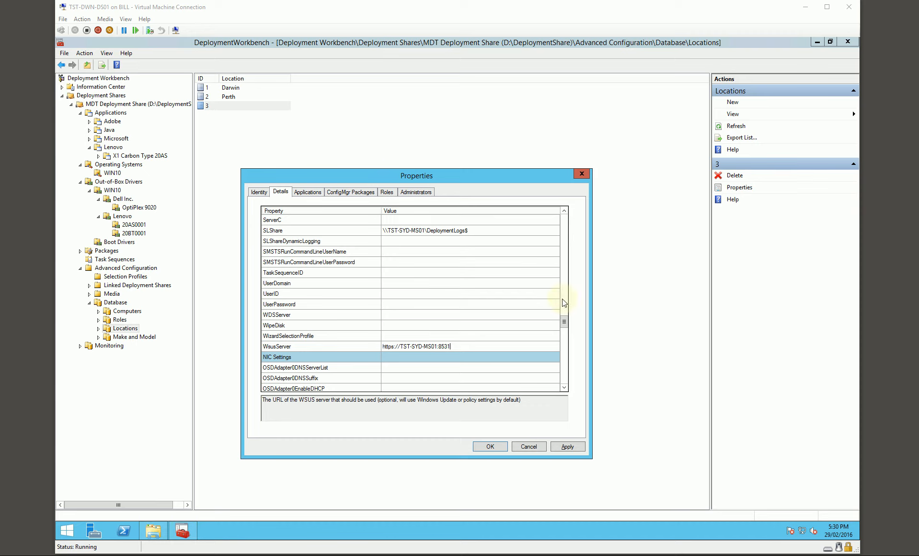
- Fill in the Sydney location's time zone name property
{"action": "left_click_drag", "start_coordinate": [565, 319], "coordinate": [565, 348]}
{"action": "left_click", "coordinate": [411, 346]}
{"action": "type", "text": "AUS Eastern Standard Time"}
- Set the Sydney location's DeployRoot to \\TST-SYD-MS01\DeploymentShare$ and save the location
{"action": "scroll", "coordinate": [390, 349], "scroll_direction": "down", "scroll_amount": 8}
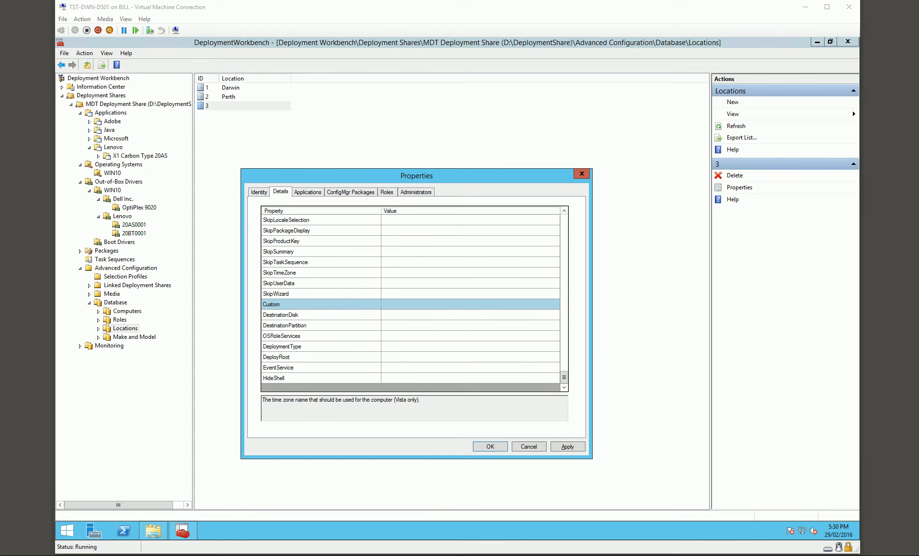
{"action": "left_click", "coordinate": [388, 357]}
{"action": "type", "text": "\\\\TST-SYD-MS01\\DeploymentShare$"}
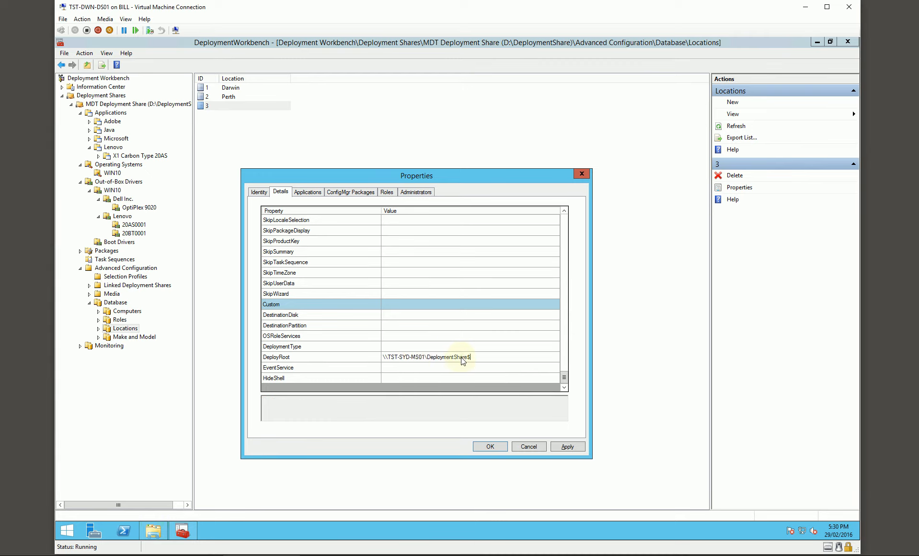
{"action": "left_click", "coordinate": [492, 446]}
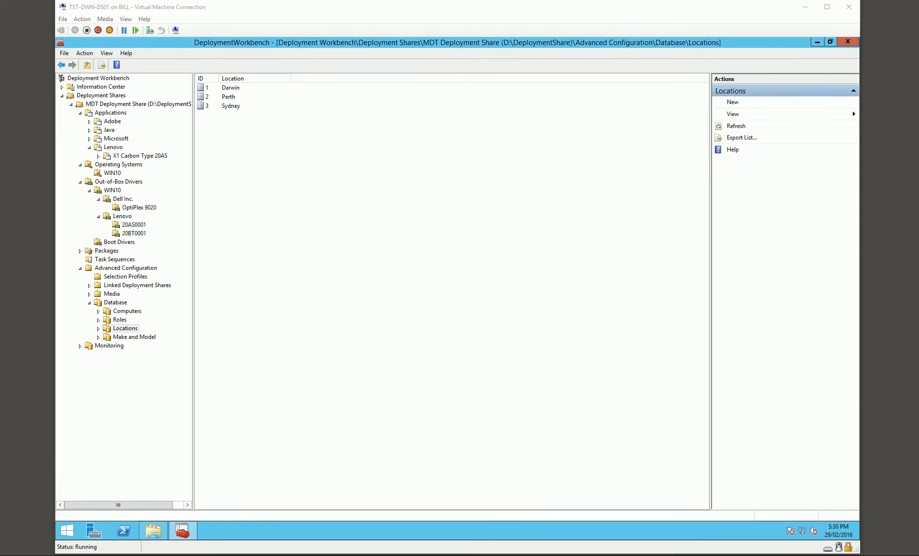
- Create a new Make and Model database entry with make Dell Inc. and model OptiPlex 9020
{"action": "left_click", "coordinate": [131, 338]}
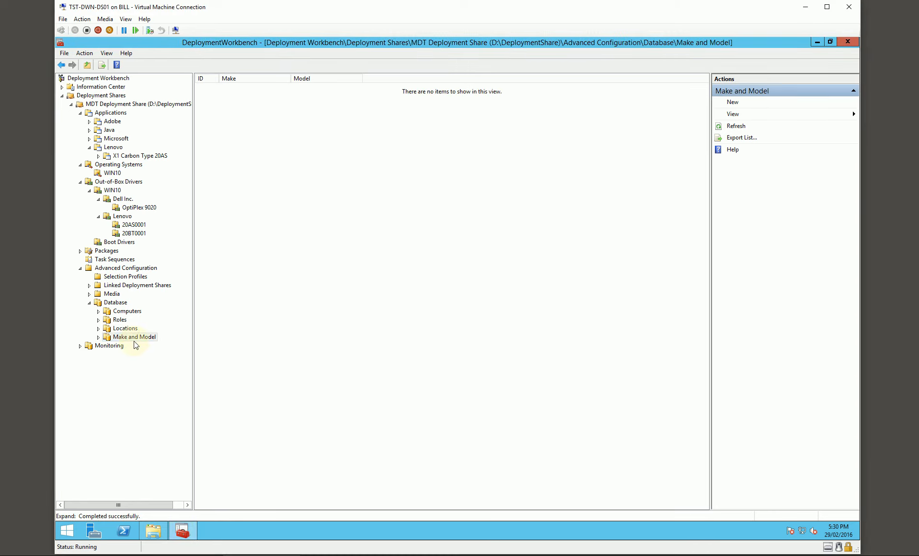
{"action": "right_click", "coordinate": [233, 178]}
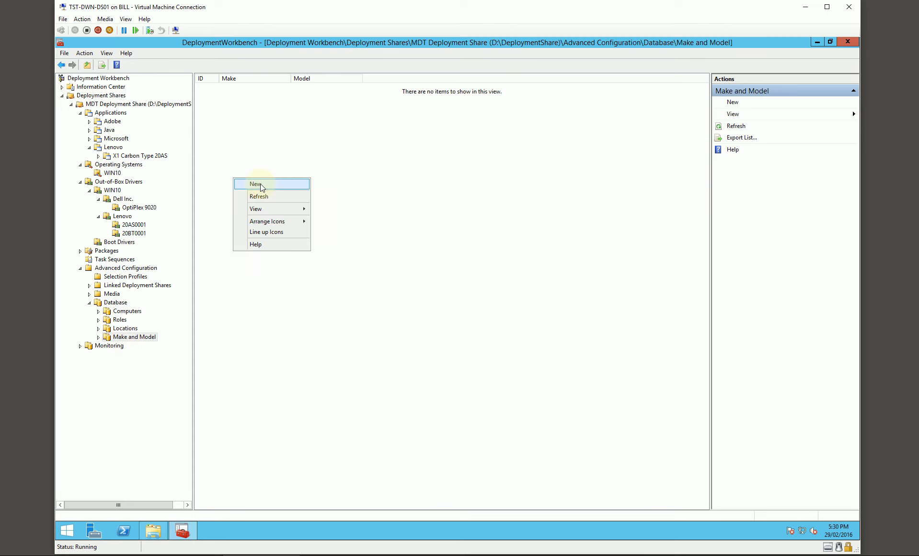
{"action": "left_click", "coordinate": [260, 184]}
{"action": "left_click_drag", "start_coordinate": [353, 176], "coordinate": [352, 209]}
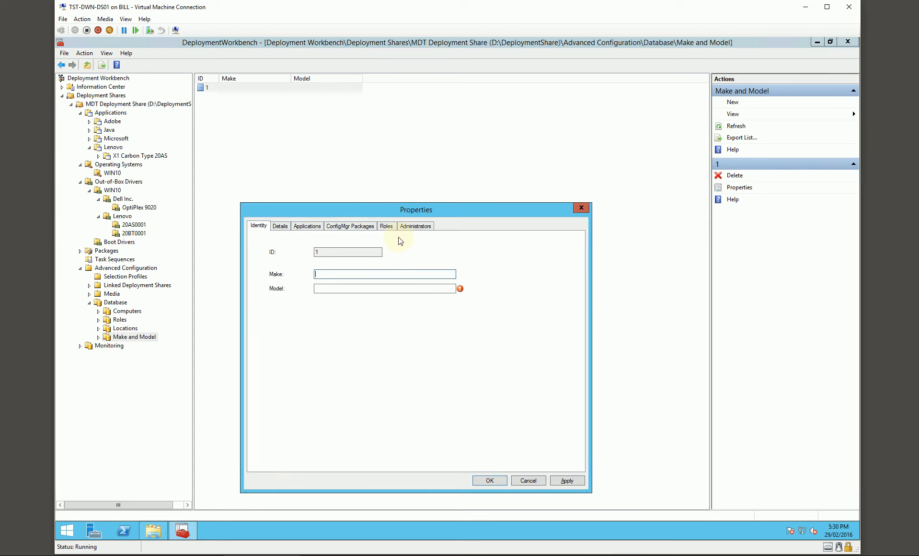
{"action": "type", "text": "Dell Inc."}
{"action": "key", "text": "Tab"}
{"action": "type", "text": "OptiPlex 9020"}
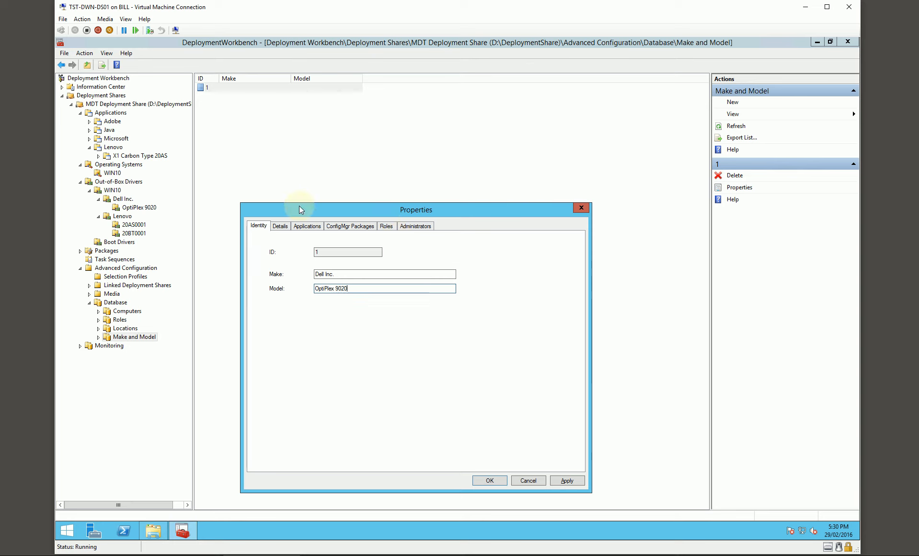
- Set the OptiPlex 9020 entry's OSDComputerName to TST-D-#Right("%SerialNumber%",6)# and check the parts of the expression
{"action": "left_click", "coordinate": [280, 226]}
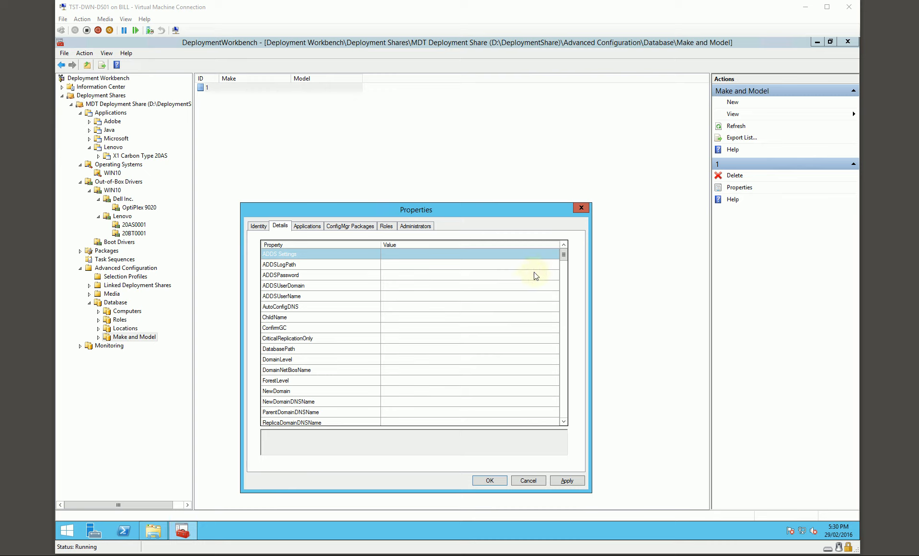
{"action": "left_click_drag", "start_coordinate": [565, 255], "coordinate": [541, 340]}
{"action": "left_click", "coordinate": [392, 349]}
{"action": "type", "text": "TST-D-#Right(\"%SerialNumber%\",6)#"}
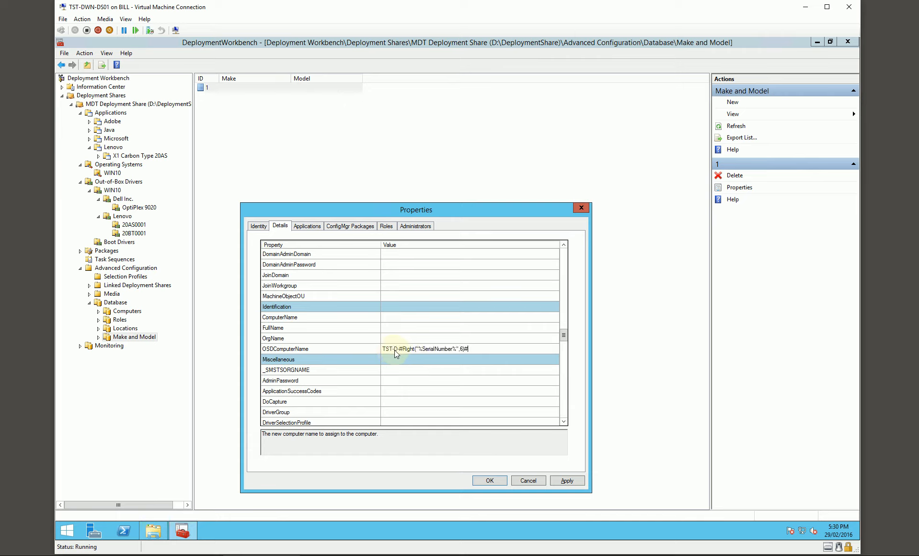
{"action": "left_click_drag", "start_coordinate": [399, 350], "coordinate": [491, 350]}
{"action": "left_click", "coordinate": [411, 350]}
{"action": "double_click", "coordinate": [461, 349]}
{"action": "double_click", "coordinate": [456, 349]}
{"action": "left_click", "coordinate": [484, 349]}
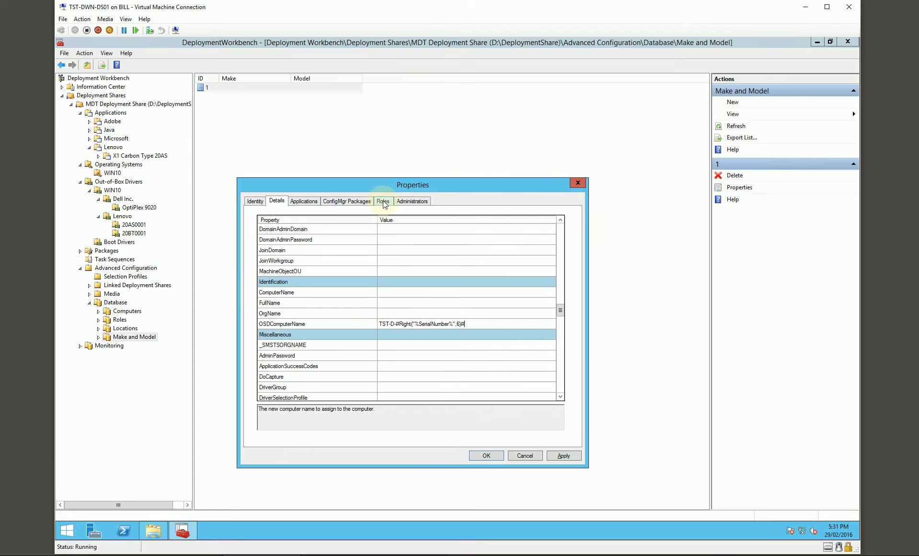
- Assign the Global Settings and Desktops roles to the OptiPlex 9020 entry and save it
{"action": "left_click", "coordinate": [383, 201]}
{"action": "left_click", "coordinate": [291, 230]}
{"action": "left_click", "coordinate": [287, 243]}
{"action": "left_click", "coordinate": [286, 234]}
{"action": "left_click", "coordinate": [290, 254]}
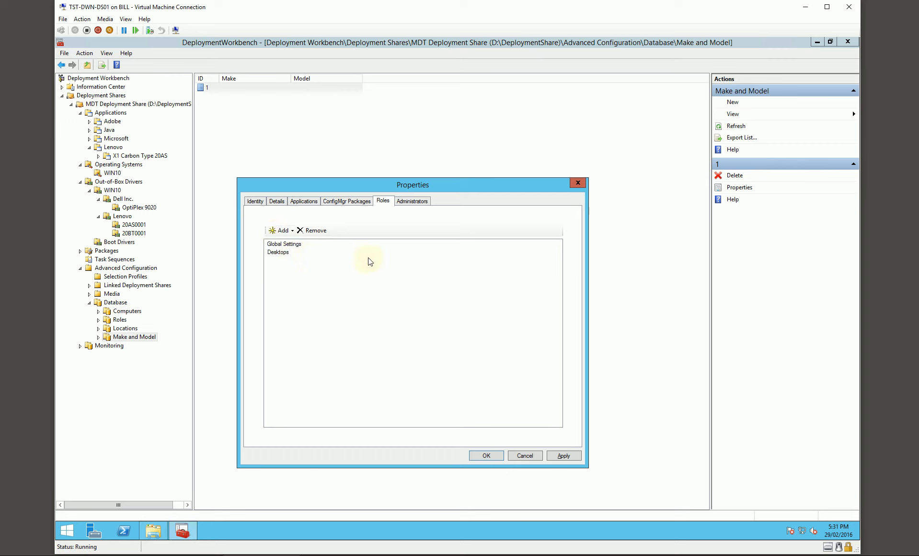
{"action": "left_click", "coordinate": [485, 455]}
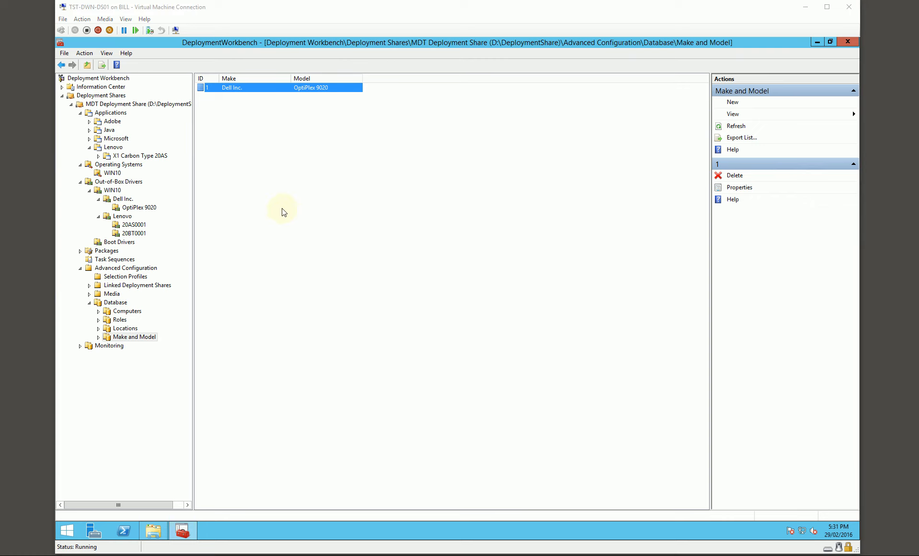
- Create a new Make and Model entry with make Lenovo and model 20AS0001
{"action": "right_click", "coordinate": [244, 178]}
{"action": "left_click", "coordinate": [277, 186]}
{"action": "left_click", "coordinate": [330, 249]}
{"action": "type", "text": "Lenovo"}
{"action": "key", "text": "Tab"}
{"action": "type", "text": "2"}
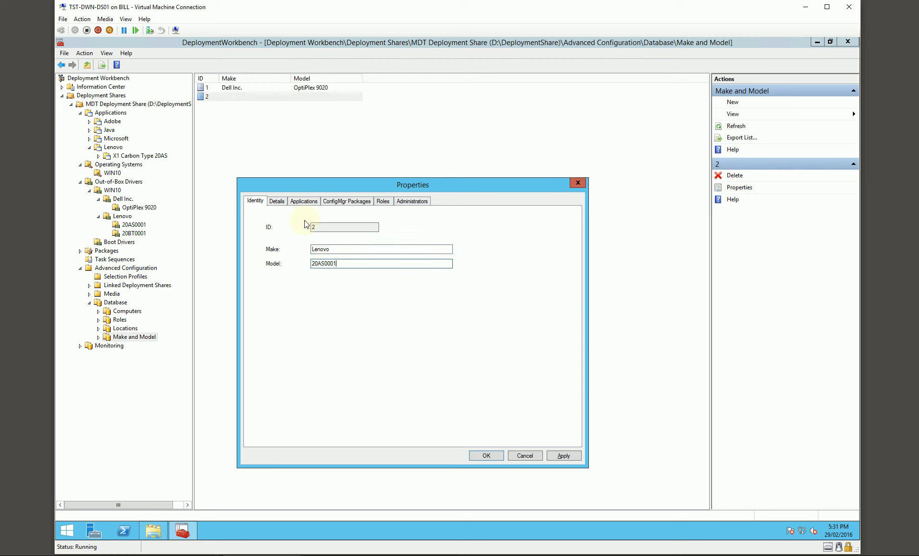
- Set the Lenovo 20AS0001 entry's OSDComputerName to a TST-prefixed name ending in #Right("%SerialNumber%",6)# and check the expression
{"action": "left_click", "coordinate": [278, 202]}
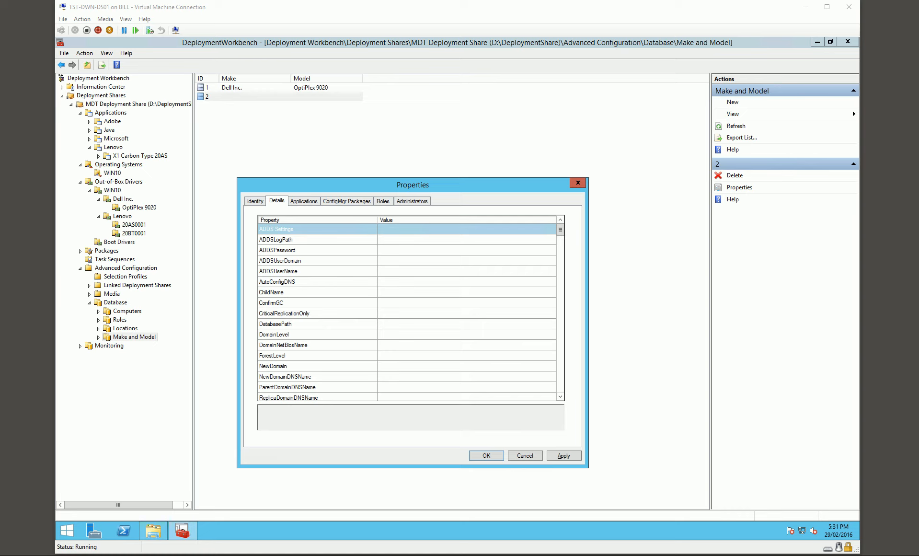
{"action": "left_click", "coordinate": [560, 230]}
{"action": "left_click_drag", "start_coordinate": [561, 229], "coordinate": [560, 309]}
{"action": "left_click", "coordinate": [395, 334]}
{"action": "type", "text": "TST-X-#Right(\"%SerialNumber%\",6)#"}
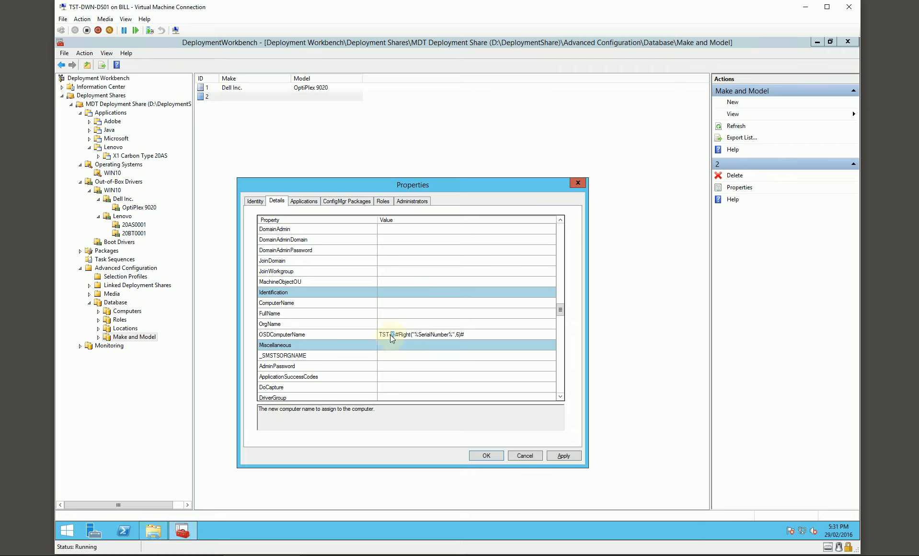
{"action": "left_click_drag", "start_coordinate": [469, 334], "coordinate": [396, 333]}
{"action": "left_click", "coordinate": [481, 334]}
{"action": "left_click", "coordinate": [469, 334]}
- Assign the Global Settings and Laptops roles to the Lenovo 20AS0001 entry and save it
{"action": "left_click", "coordinate": [383, 201]}
{"action": "left_click", "coordinate": [282, 230]}
{"action": "left_click", "coordinate": [300, 241]}
{"action": "left_click", "coordinate": [282, 230]}
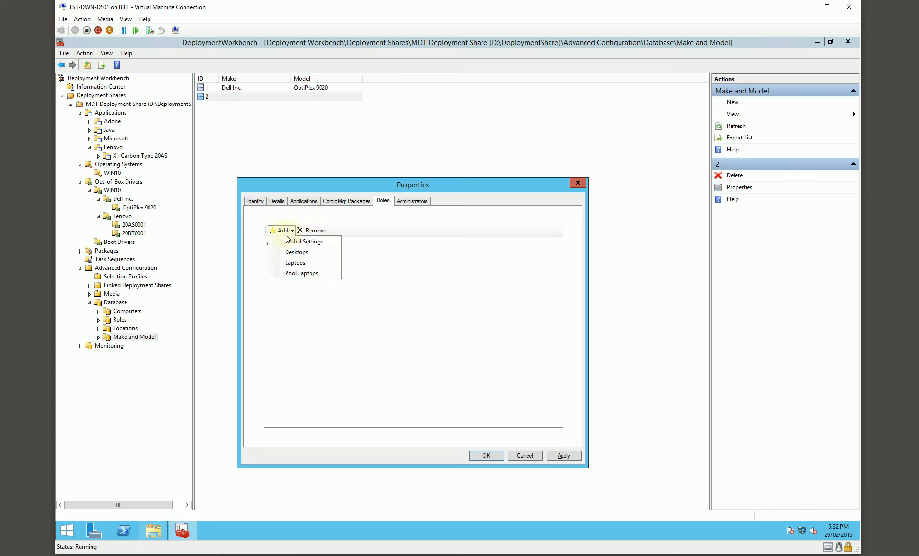
{"action": "left_click", "coordinate": [295, 262]}
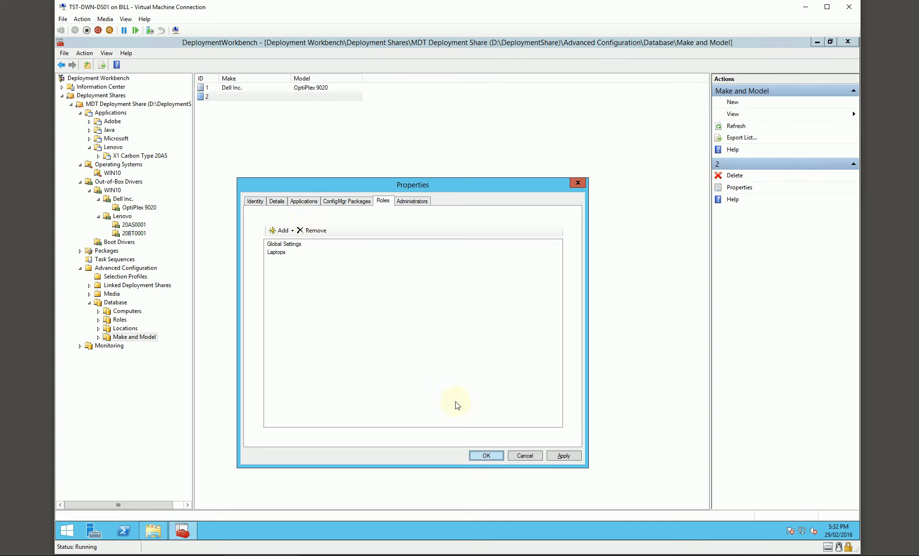
{"action": "left_click", "coordinate": [486, 456]}
- Create a new Make and Model entry with make Lenovo and model 20BT0001
{"action": "right_click", "coordinate": [252, 165]}
{"action": "left_click", "coordinate": [288, 172]}
{"action": "left_click", "coordinate": [329, 252]}
{"action": "type", "text": "Lenovo"}
{"action": "key", "text": "Tab"}
{"action": "type", "text": "20BT0001"}
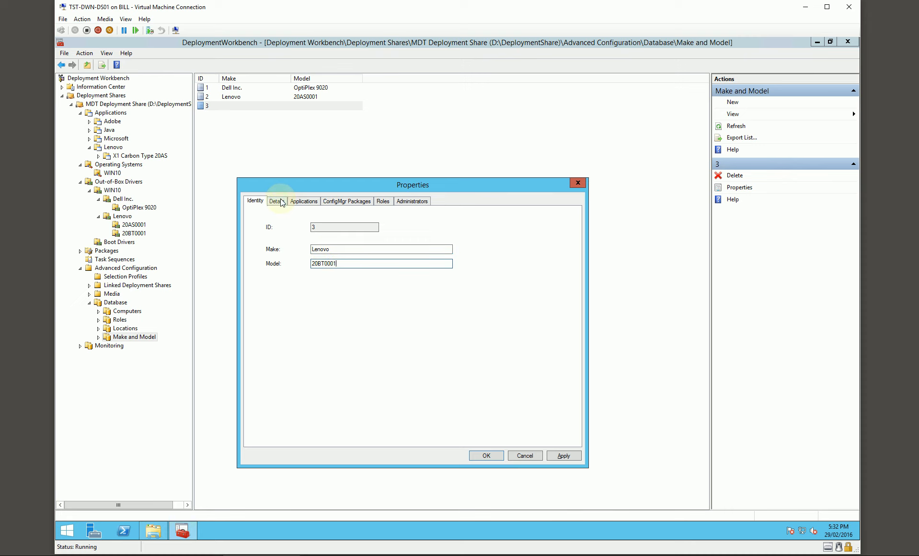
- Set the Lenovo 20BT0001 entry's OSDComputerName to TST-X-#Right("%SerialNumber%",6)#
{"action": "left_click", "coordinate": [277, 201]}
{"action": "scroll", "coordinate": [355, 290], "scroll_direction": "down", "scroll_amount": 10}
{"action": "scroll", "coordinate": [368, 292], "scroll_direction": "down", "scroll_amount": 10}
{"action": "scroll", "coordinate": [398, 271], "scroll_direction": "down", "scroll_amount": 1}
{"action": "scroll", "coordinate": [402, 264], "scroll_direction": "up", "scroll_amount": 1}
{"action": "left_click", "coordinate": [406, 260]}
{"action": "type", "text": "TST-X-#Right(\"%SerialNumber%\",6)#"}
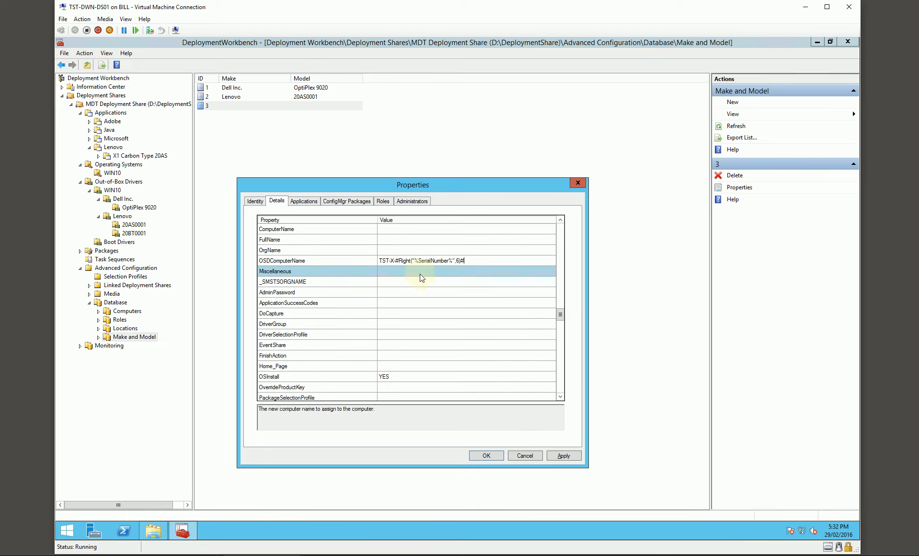
- Assign the Global Settings and Laptops roles to the Lenovo 20BT0001 entry and save it
{"action": "left_click", "coordinate": [383, 202]}
{"action": "left_click", "coordinate": [282, 230]}
{"action": "left_click", "coordinate": [304, 241]}
{"action": "left_click", "coordinate": [282, 230]}
{"action": "left_click", "coordinate": [298, 264]}
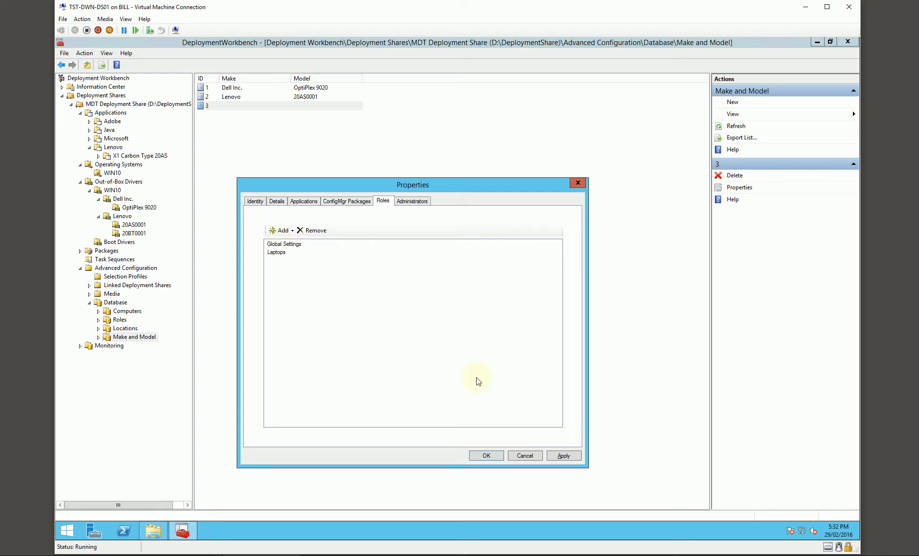
{"action": "left_click", "coordinate": [490, 455]}
- Create a new Make and Model entry with make Microsoft Corporation and model Virtual Machine
{"action": "right_click", "coordinate": [243, 189]}
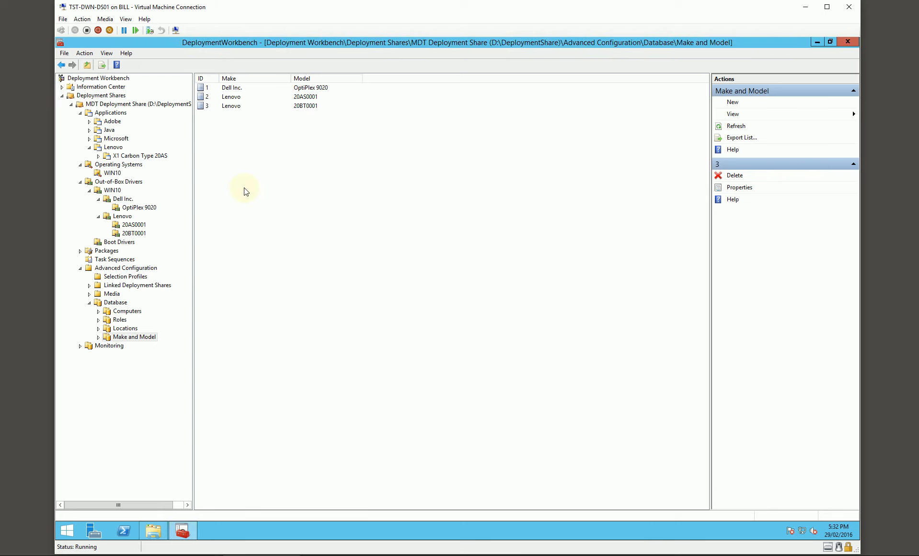
{"action": "left_click", "coordinate": [278, 193]}
{"action": "left_click", "coordinate": [334, 252]}
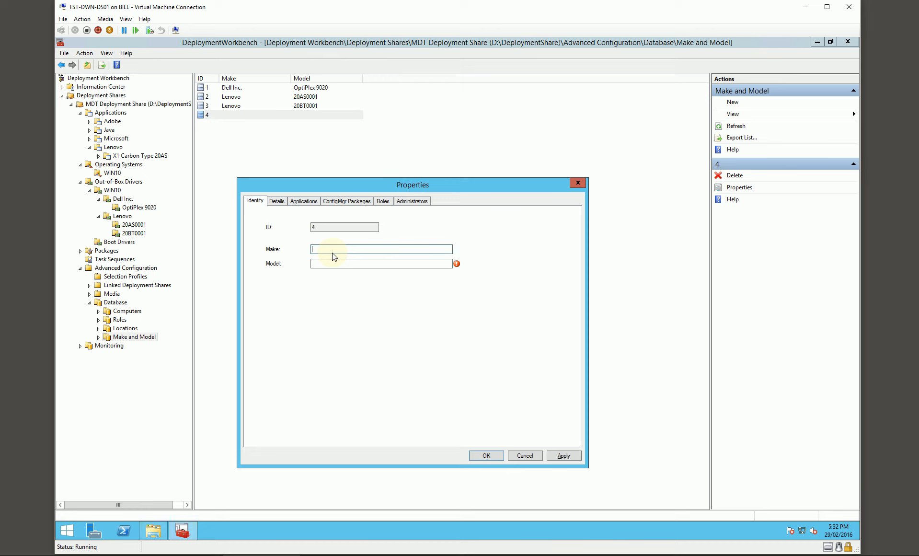
{"action": "type", "text": "Microsoft Corporation"}
{"action": "key", "text": "Tab"}
{"action": "type", "text": "Virtual Machine"}
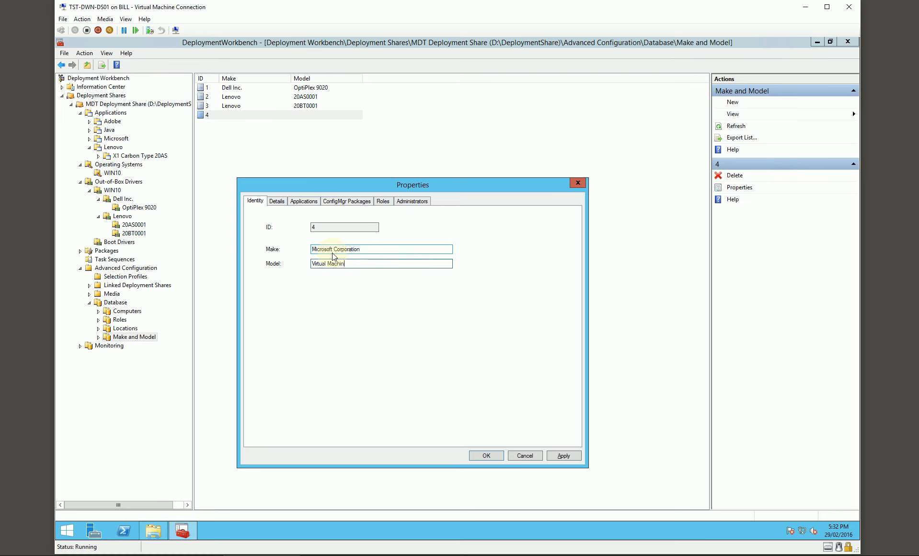
- Set the Microsoft Corporation Virtual Machine entry's OSDComputerName to TST-V-#Right("%SerialNumber%",6)#
{"action": "left_click", "coordinate": [284, 203]}
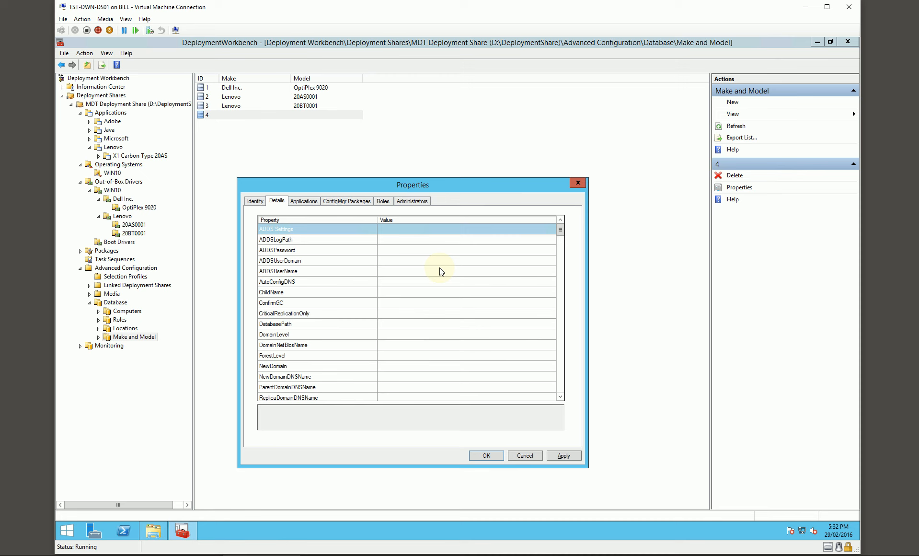
{"action": "scroll", "coordinate": [431, 267], "scroll_direction": "down", "scroll_amount": 10}
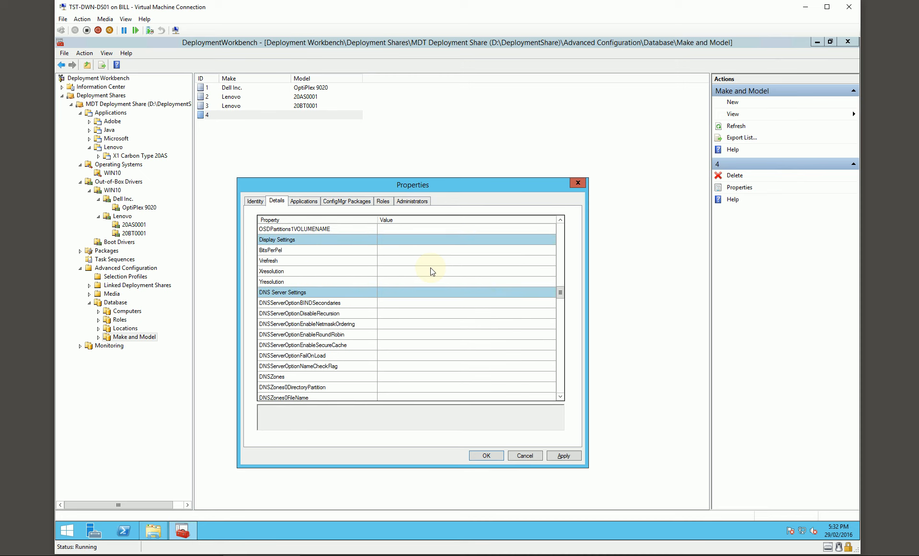
{"action": "scroll", "coordinate": [431, 267], "scroll_direction": "down", "scroll_amount": 2}
{"action": "left_click", "coordinate": [398, 324]}
{"action": "type", "text": "TST-X-#Right(\"%SerialNumber%\",6)#"}
{"action": "left_click", "coordinate": [394, 324]}
{"action": "key", "text": "BackSpace"}
{"action": "type", "text": "V"}
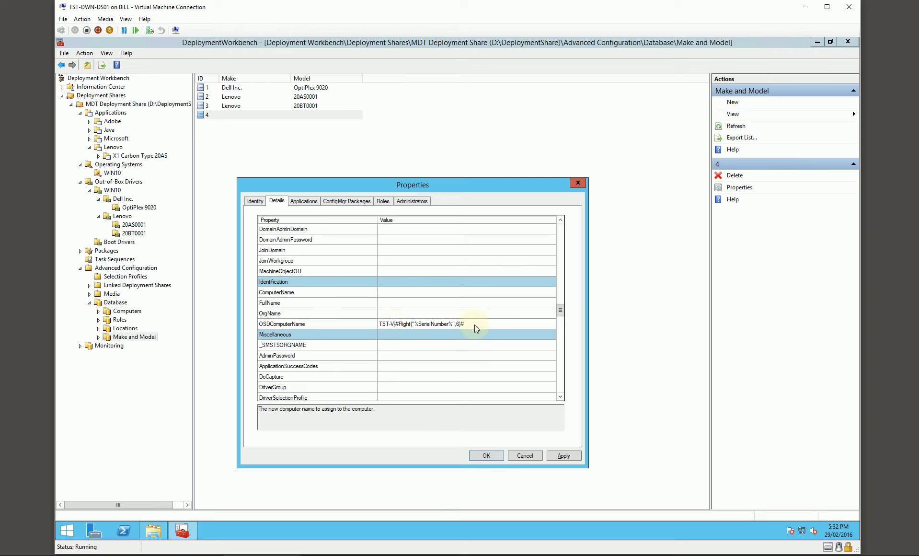
- Assign the Global Settings and Desktops roles to the Virtual Machine entry and save it
{"action": "left_click", "coordinate": [383, 202]}
{"action": "left_click", "coordinate": [282, 230]}
{"action": "left_click", "coordinate": [291, 246]}
{"action": "left_click", "coordinate": [281, 231]}
{"action": "left_click", "coordinate": [301, 254]}
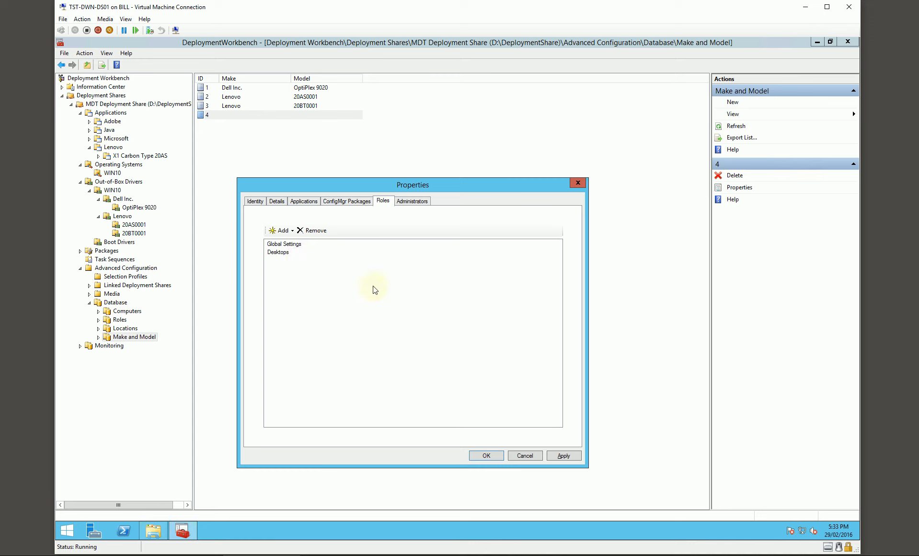
{"action": "left_click", "coordinate": [483, 455]}
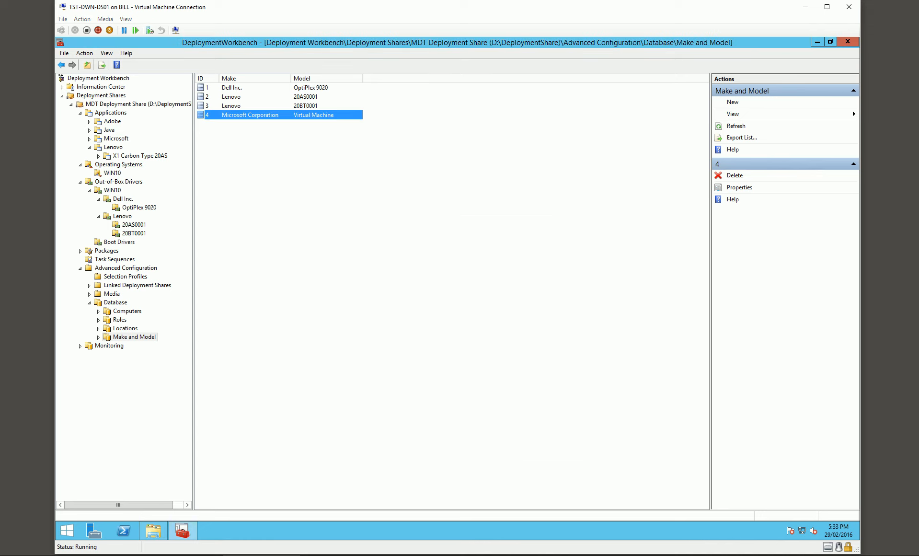
{"action": "left_click", "coordinate": [120, 319]}
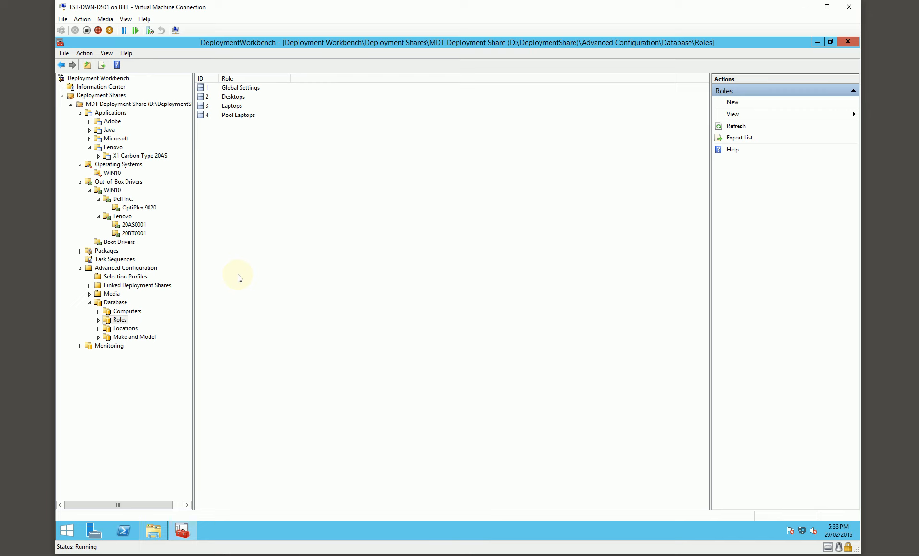
{"action": "left_click", "coordinate": [133, 337]}
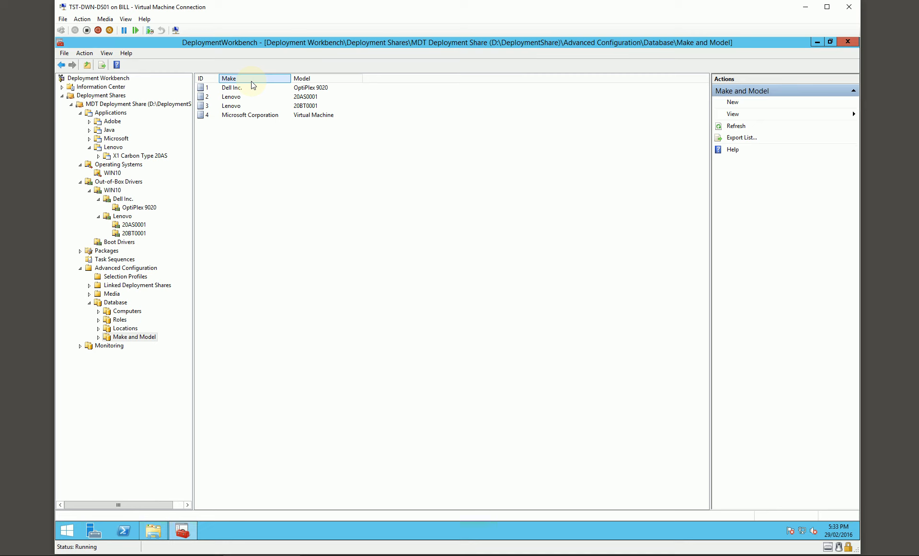
{"action": "left_click", "coordinate": [237, 97]}
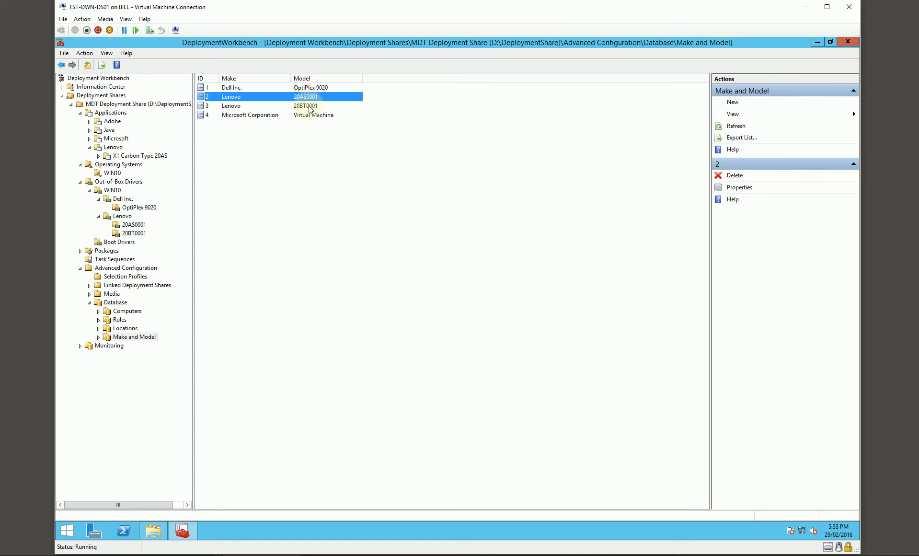
- Create a new entry in the database's Computers section with description Pool Laptop 001 and asset tag TST-00001
{"action": "left_click", "coordinate": [127, 313]}
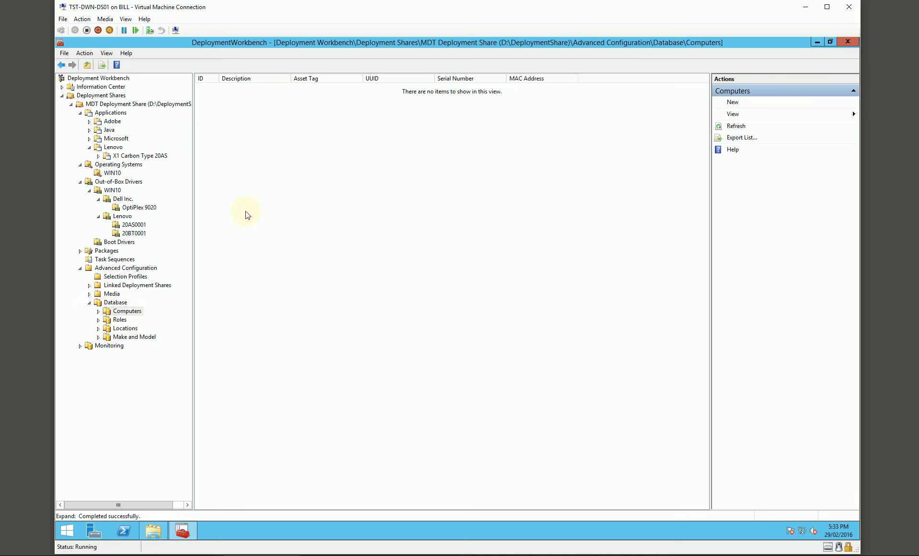
{"action": "right_click", "coordinate": [236, 187]}
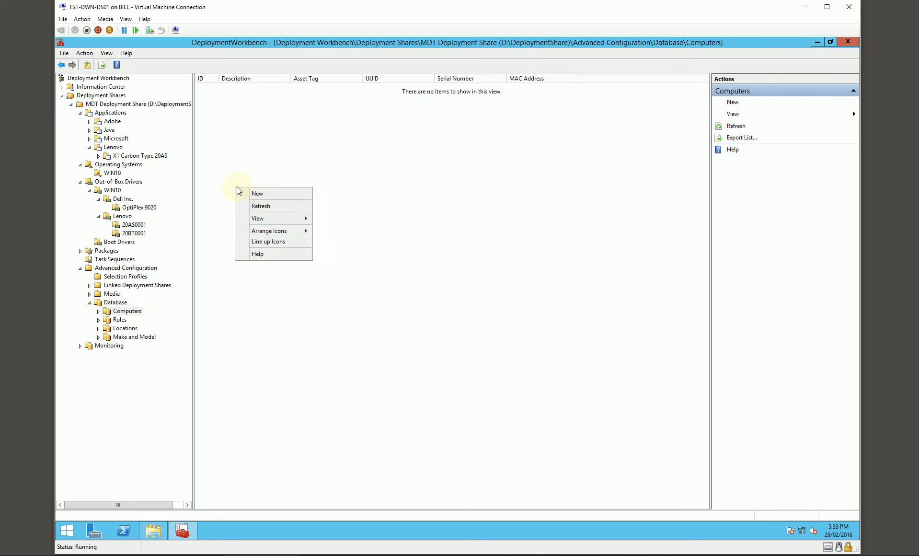
{"action": "left_click", "coordinate": [264, 193]}
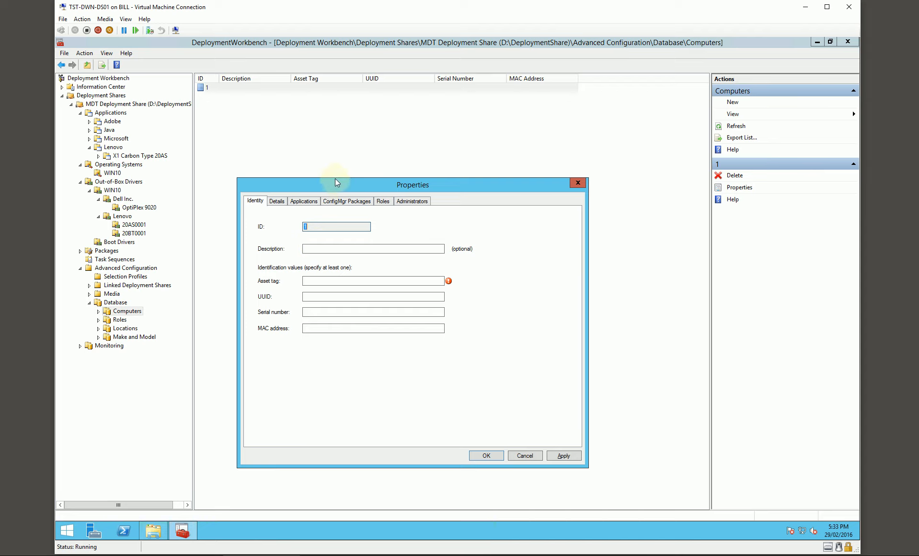
{"action": "left_click_drag", "start_coordinate": [347, 187], "coordinate": [345, 166]}
{"action": "left_click", "coordinate": [315, 228]}
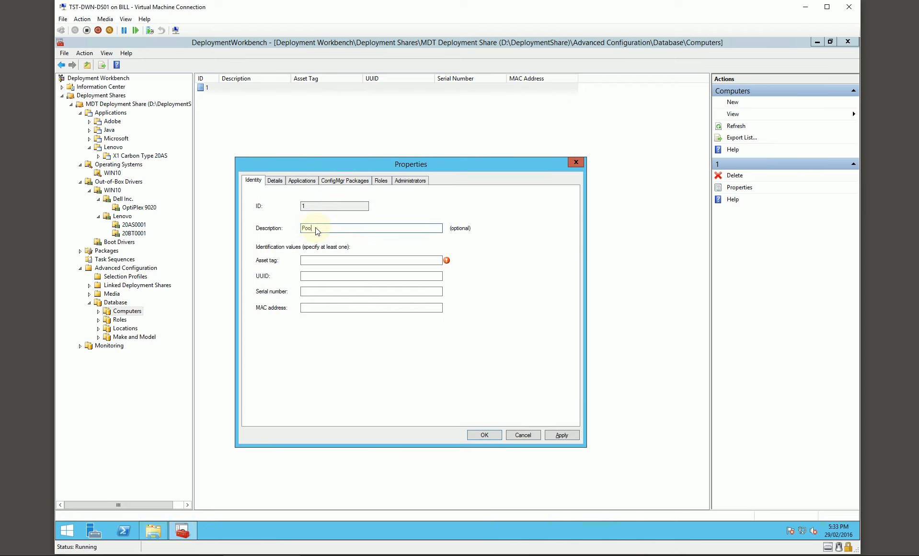
{"action": "type", "text": "Pool laptop 001"}
{"action": "left_click", "coordinate": [319, 261]}
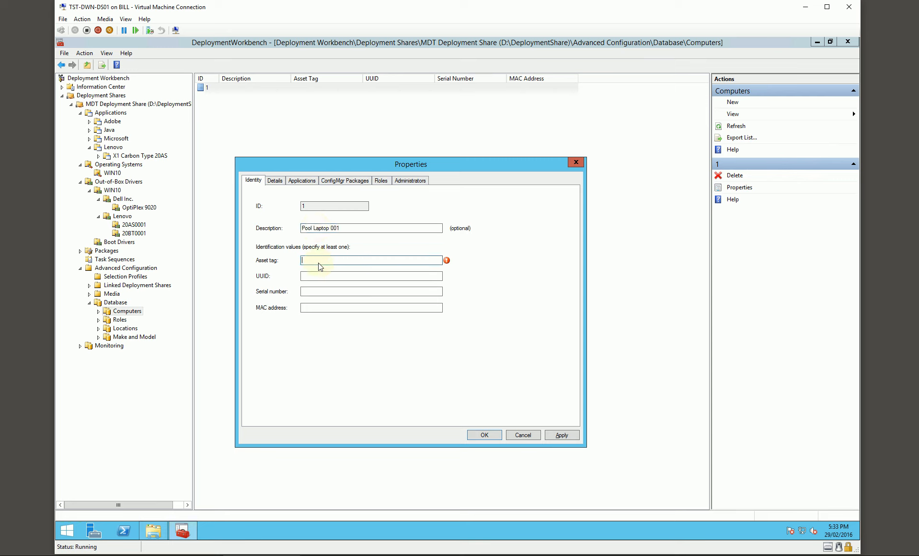
{"action": "type", "text": "TST-000101"}
{"action": "key", "text": "Tab"}
{"action": "key", "text": "Tab"}
{"action": "type", "text": "1234532432"}
{"action": "key", "text": "Tab"}
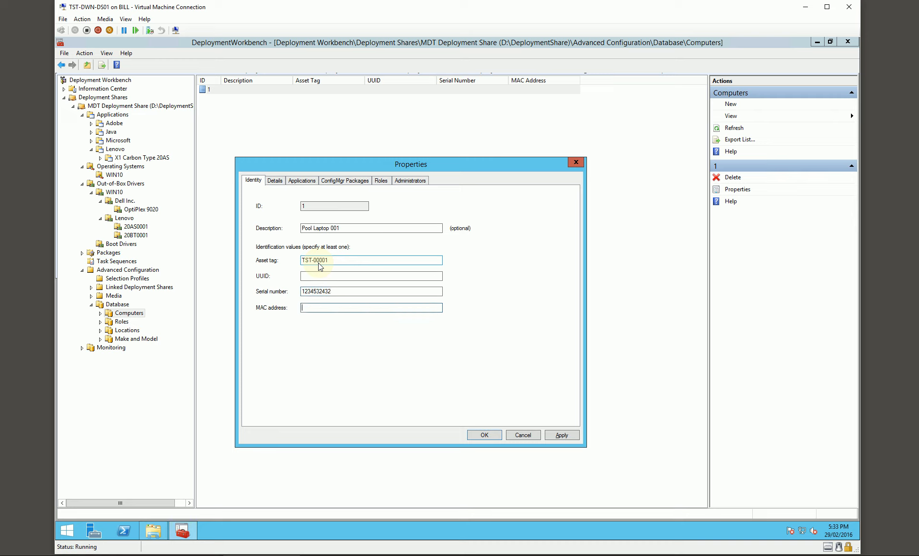
{"action": "type", "text": "00:00:00:00:00:01"}
{"action": "double_click", "coordinate": [351, 312]}
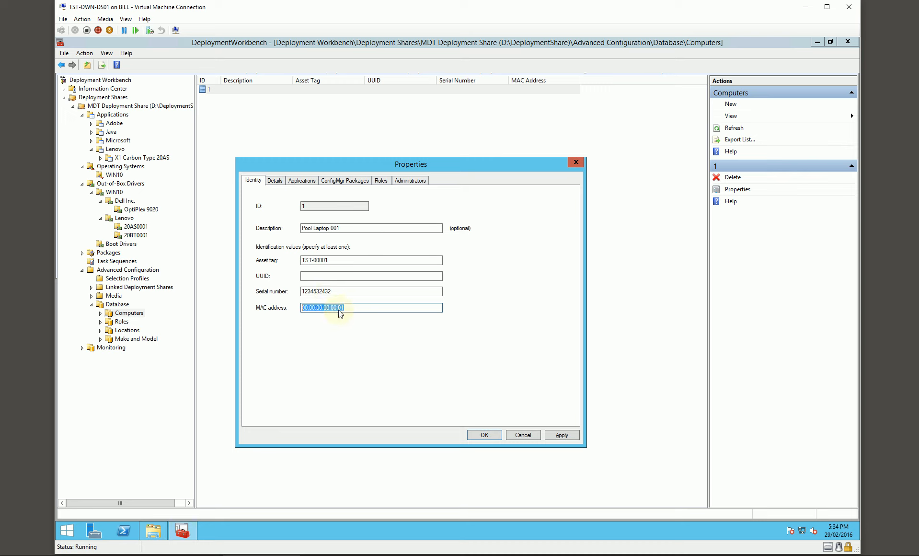
{"action": "left_click", "coordinate": [350, 312]}
- Assign the Pool Laptops role to the Pool Laptop 001 computer entry, check its identity values and save it
{"action": "left_click", "coordinate": [381, 180]}
{"action": "left_click", "coordinate": [282, 212]}
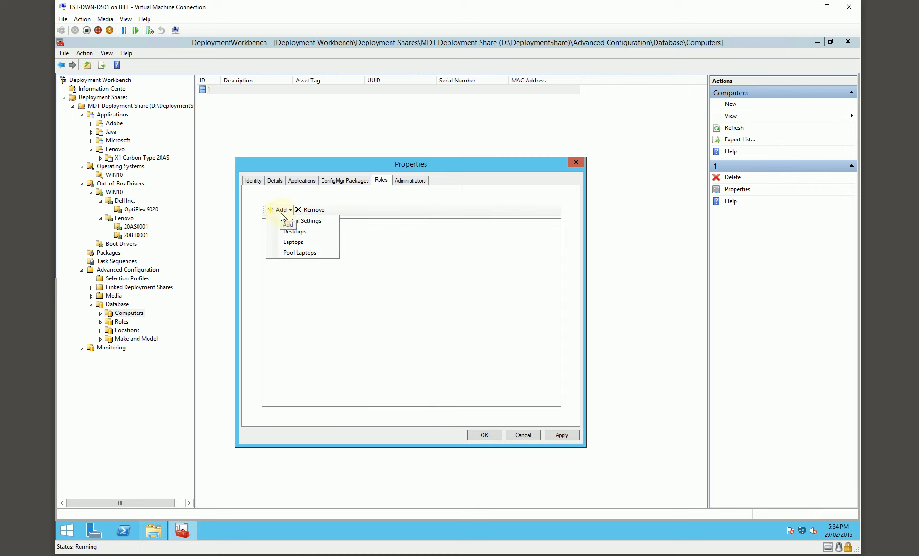
{"action": "left_click", "coordinate": [295, 253]}
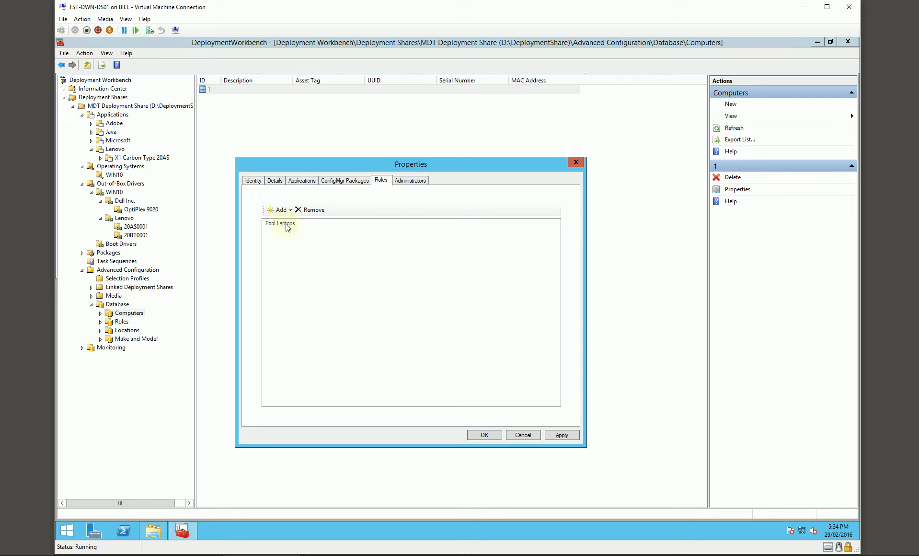
{"action": "left_click", "coordinate": [275, 180]}
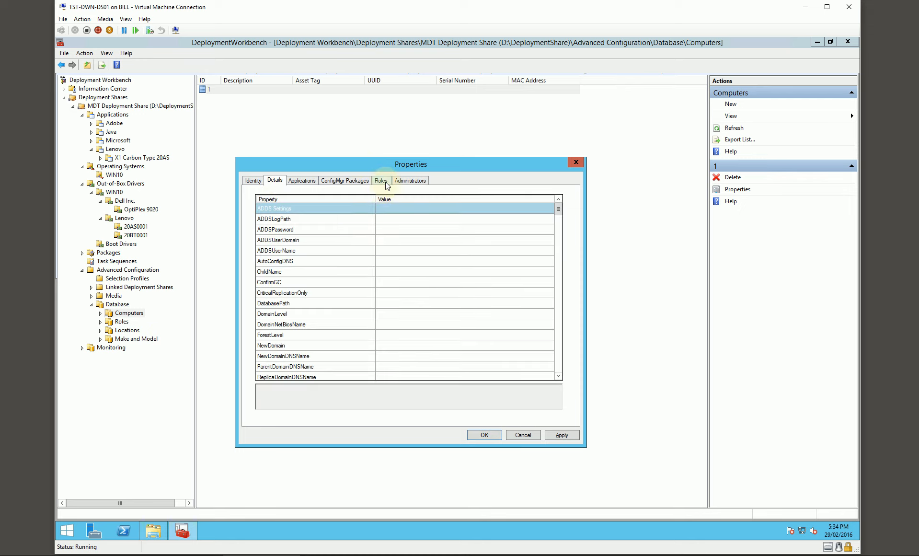
{"action": "left_click", "coordinate": [386, 183]}
{"action": "left_click", "coordinate": [259, 183]}
{"action": "left_click_drag", "start_coordinate": [364, 168], "coordinate": [356, 163]}
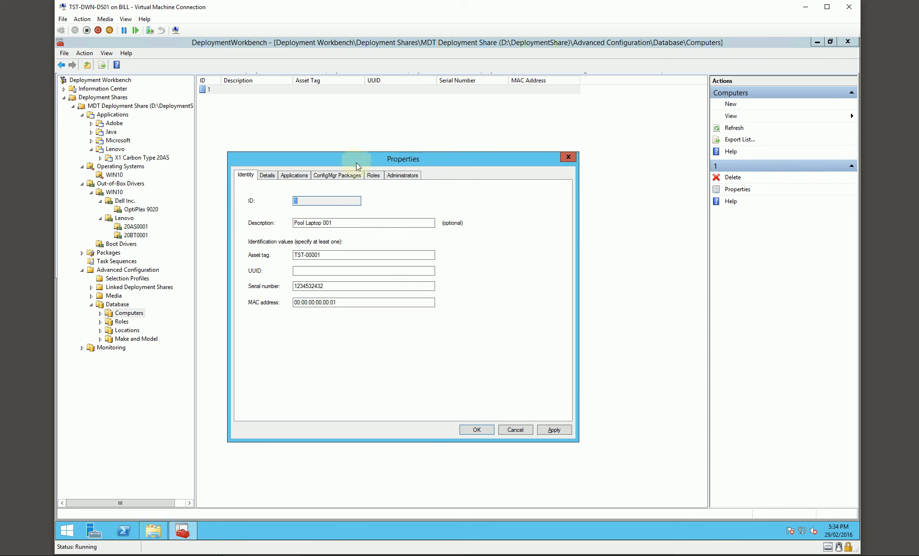
{"action": "left_click", "coordinate": [476, 429]}
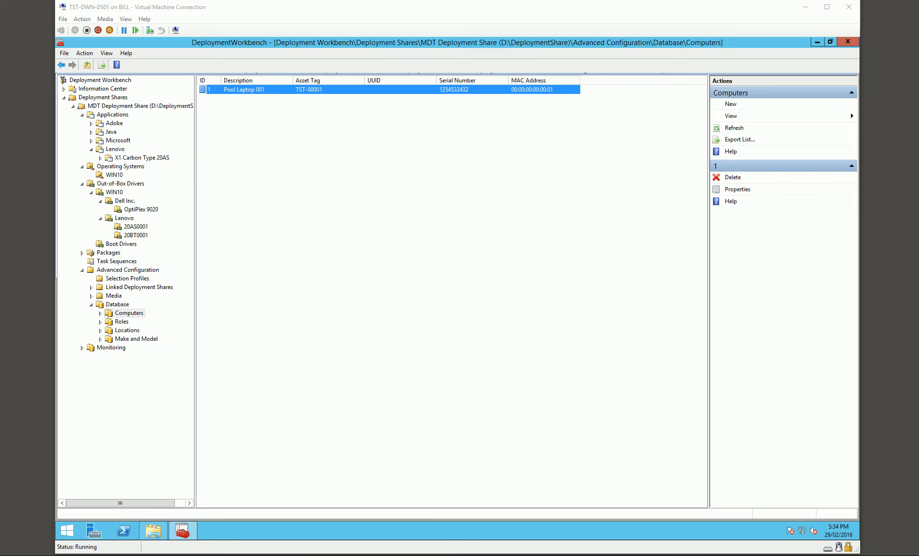
- Review the database's Computers, Locations and Make and Model entries, including the Dell and Lenovo models
{"action": "left_click", "coordinate": [136, 340]}
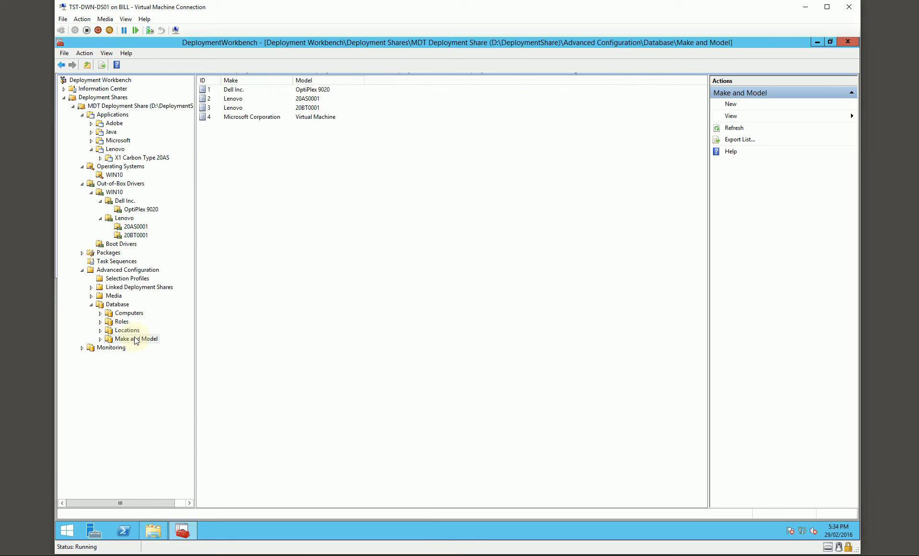
{"action": "left_click", "coordinate": [131, 315]}
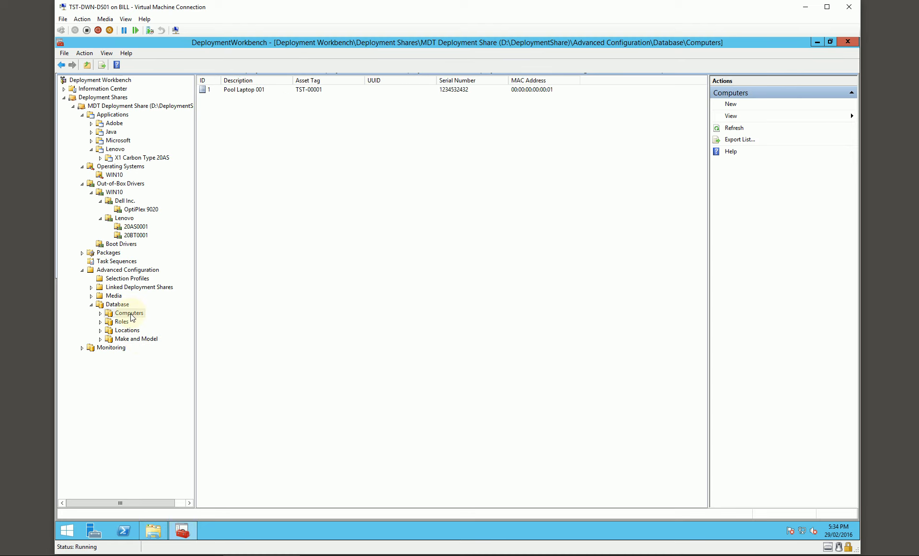
{"action": "left_click", "coordinate": [130, 339]}
{"action": "left_click", "coordinate": [127, 330]}
{"action": "left_click", "coordinate": [134, 339]}
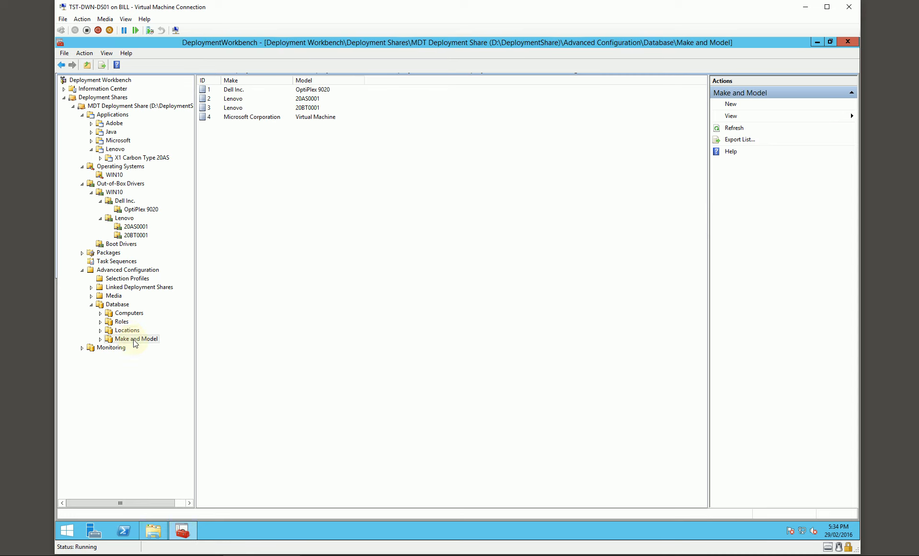
{"action": "left_click", "coordinate": [128, 330]}
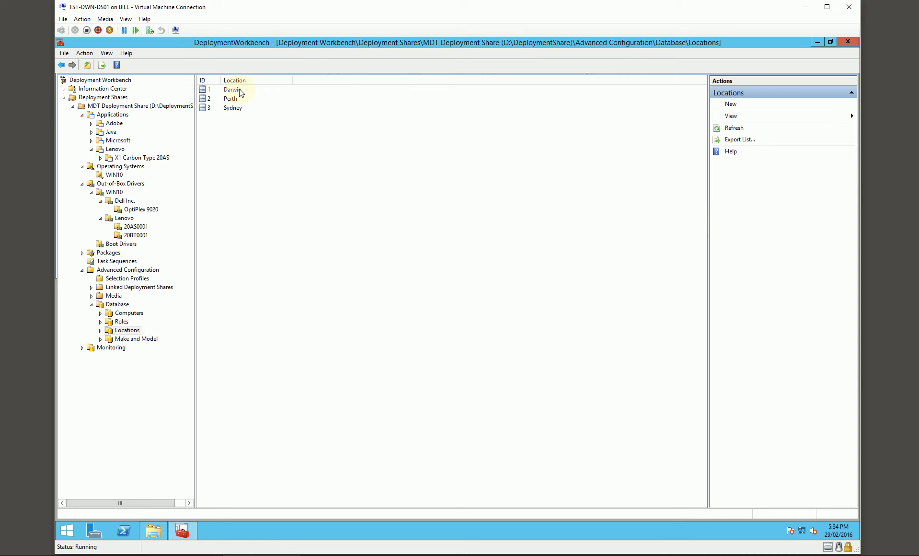
{"action": "left_click", "coordinate": [145, 340]}
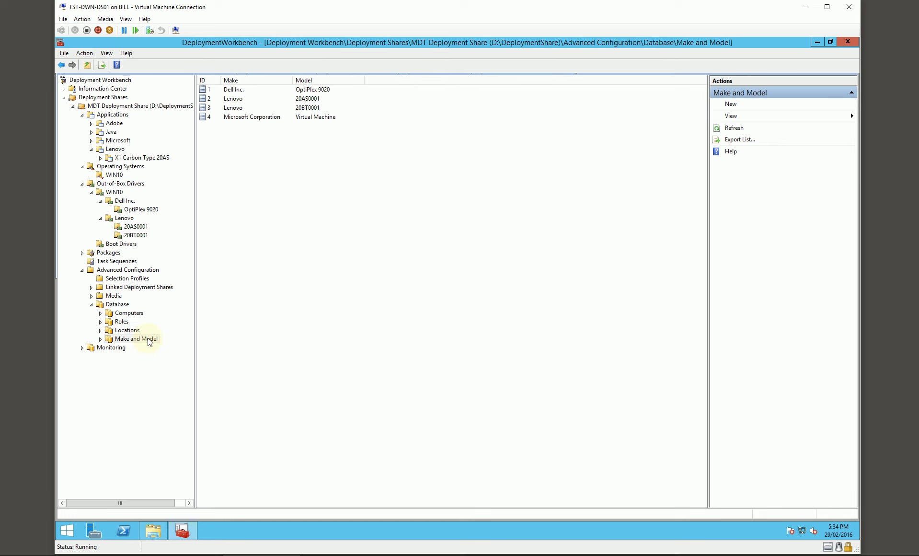
{"action": "left_click", "coordinate": [268, 91]}
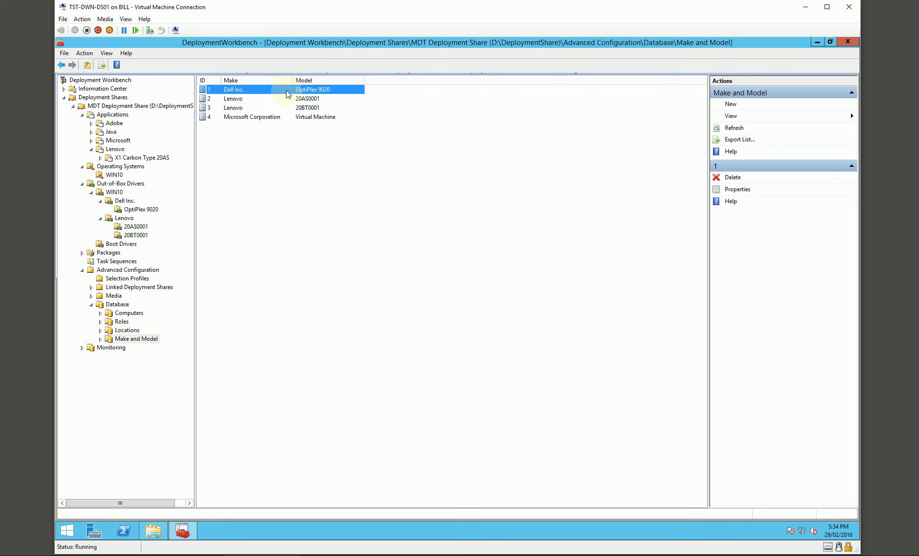
{"action": "left_click", "coordinate": [318, 98]}
{"action": "left_click", "coordinate": [313, 108]}
{"action": "left_click", "coordinate": [312, 93]}
{"action": "left_click", "coordinate": [312, 98]}
{"action": "left_click", "coordinate": [312, 107]}
- Check the roles assigned to the Lenovo 20AS0001 entry and close its properties
{"action": "double_click", "coordinate": [246, 99]}
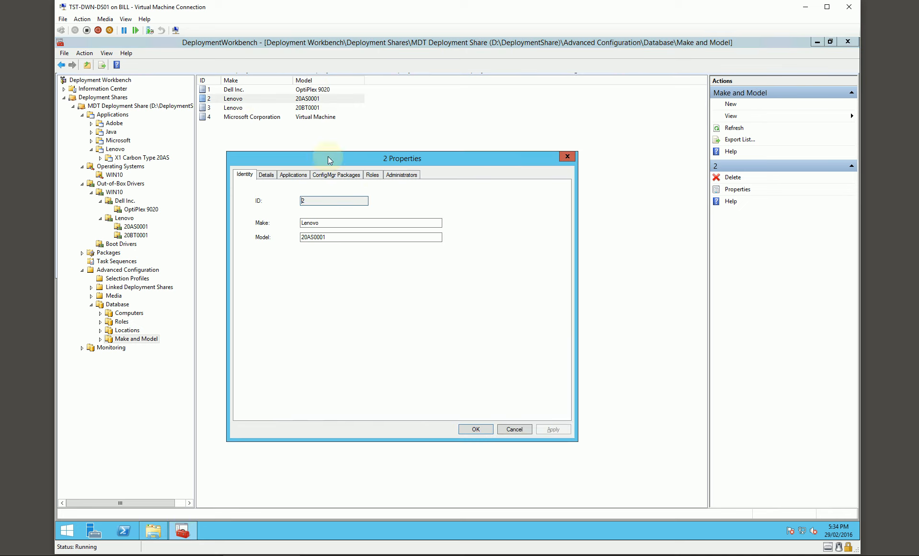
{"action": "left_click", "coordinate": [372, 175]}
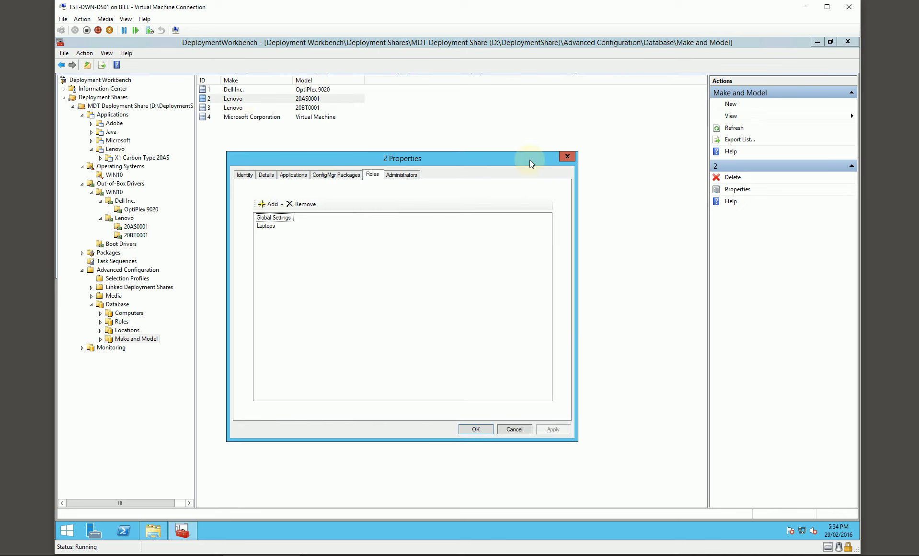
{"action": "left_click", "coordinate": [560, 157]}
{"action": "left_click", "coordinate": [282, 176]}
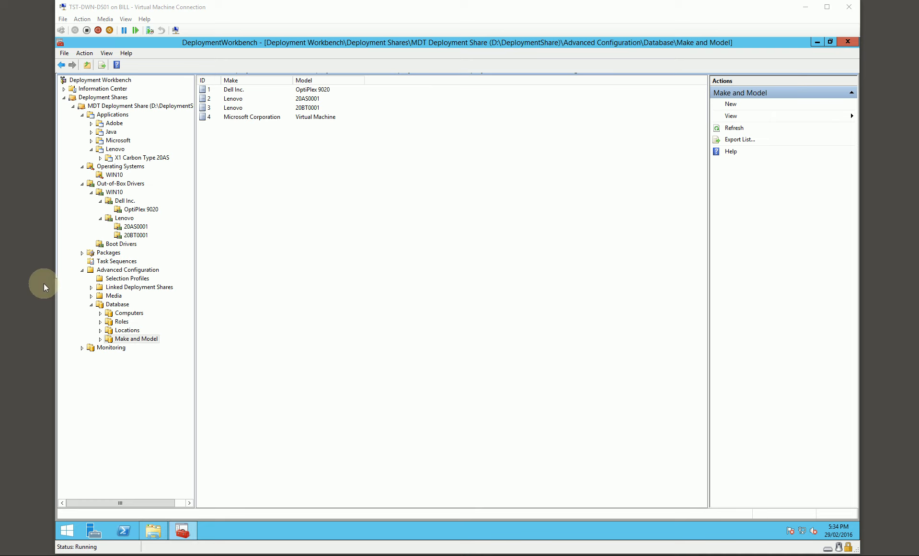
{"action": "left_click", "coordinate": [245, 257]}
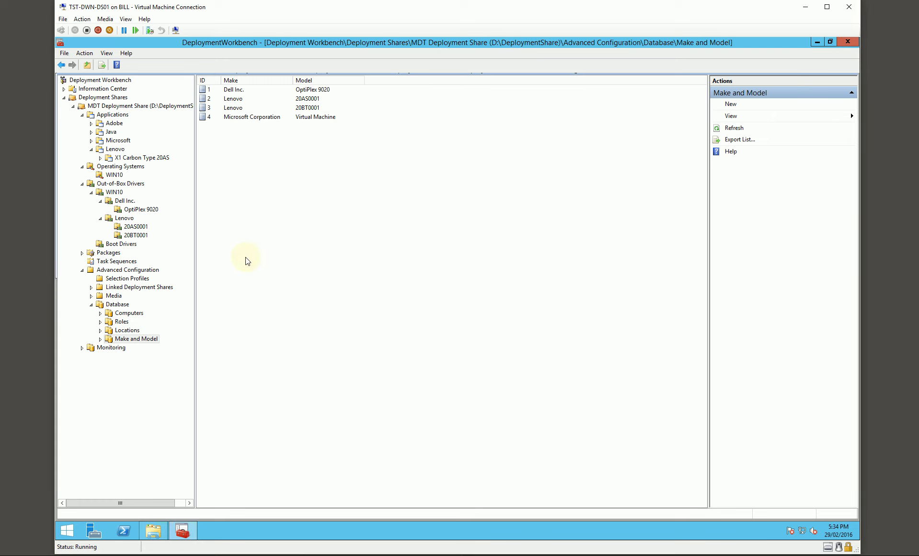